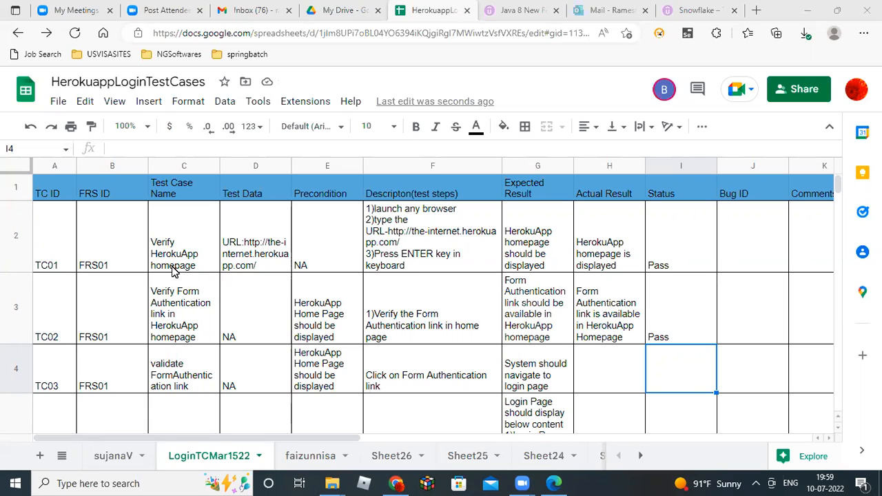
Review TC03's ID, FRS ID, test case name, precondition and test steps.
click(45, 379)
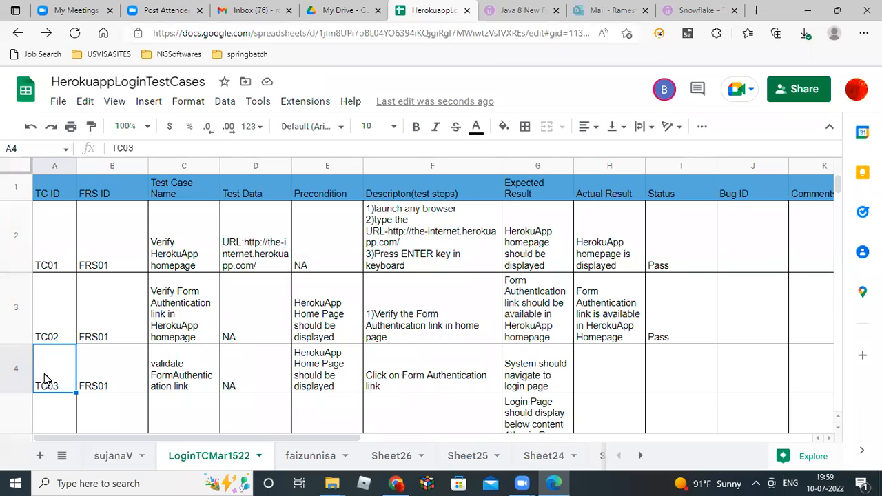
key(Right)
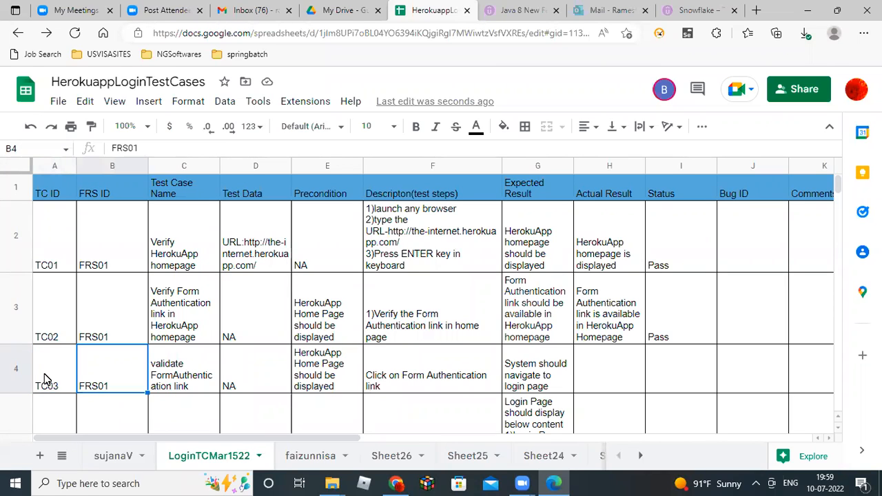
key(Right)
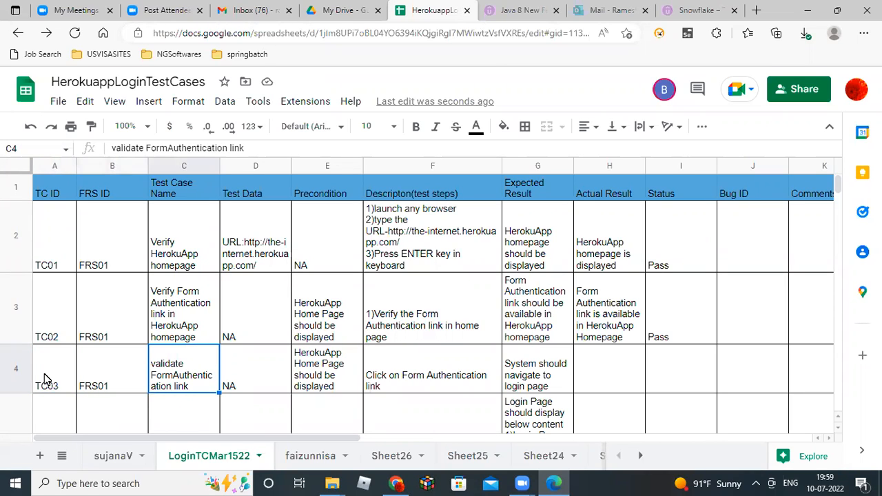
key(Right)
key(Right)
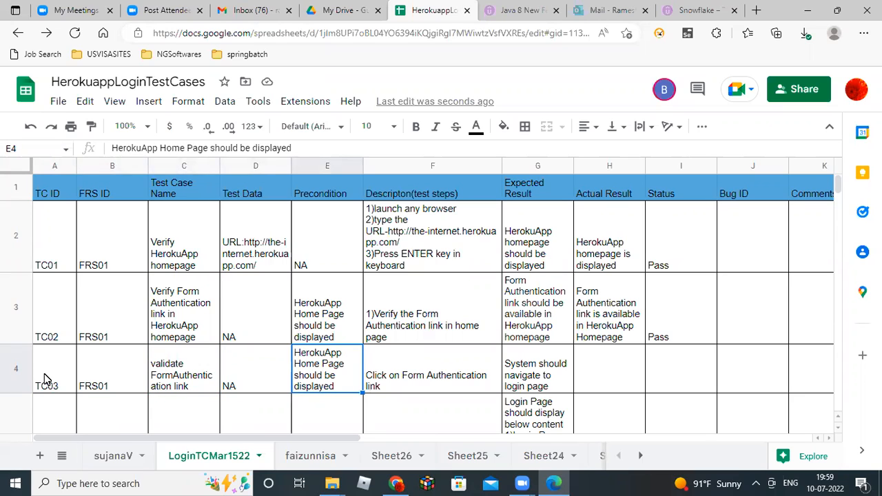
key(Right)
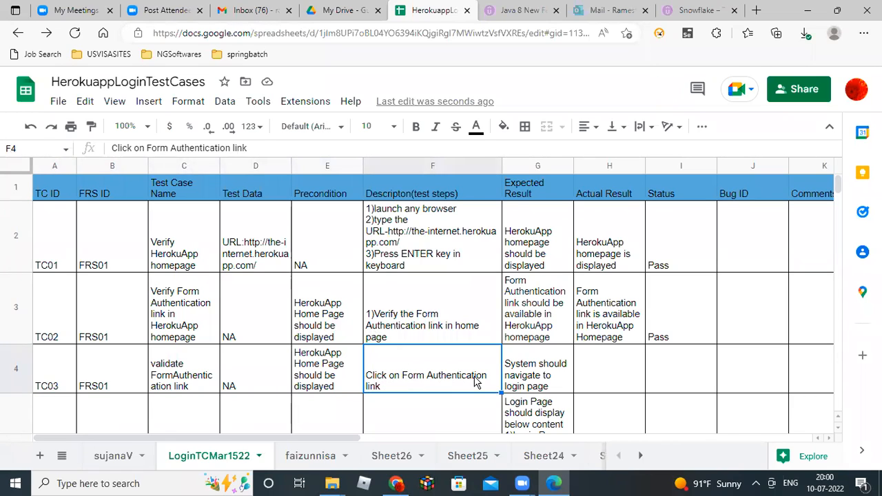
Open the Form Authentication login page in Chrome, then return to the sheet at H4.
click(397, 485)
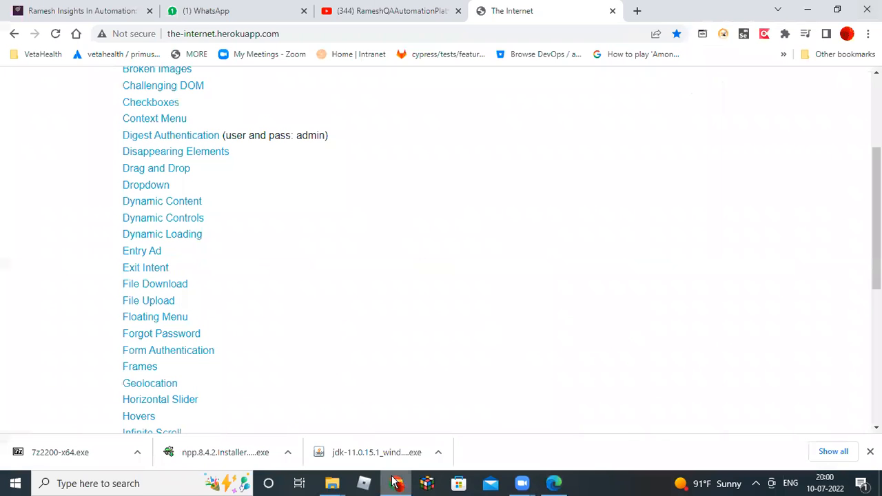
click(186, 355)
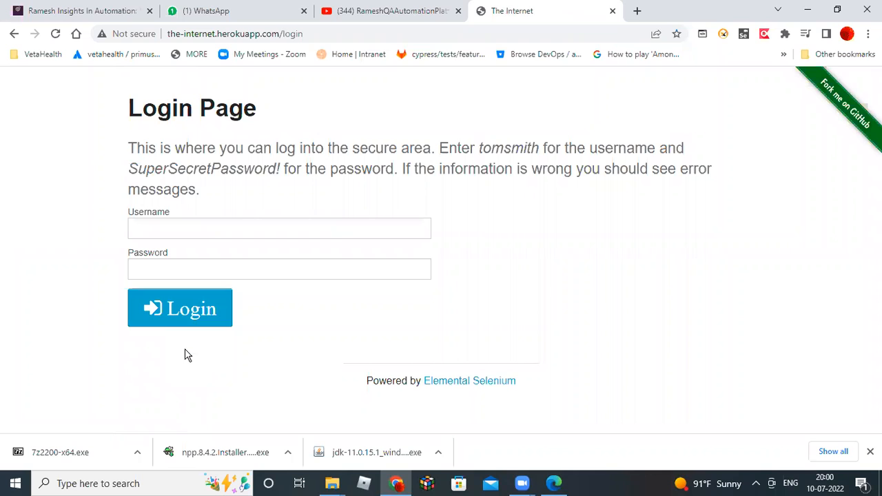
key(alt+Tab)
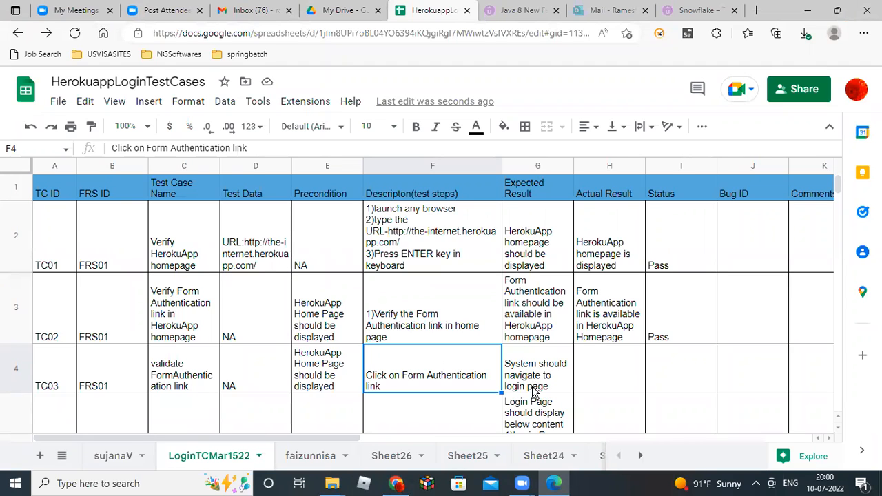
key(alt+Tab)
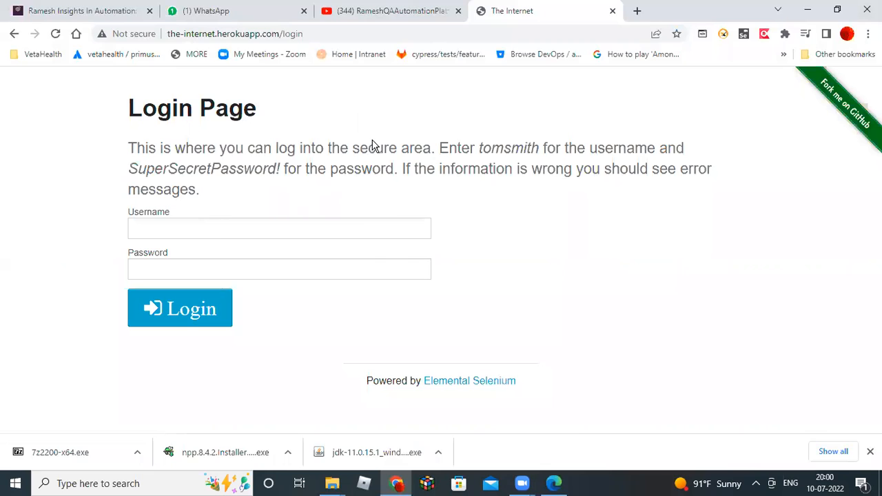
key(alt+Tab)
click(606, 382)
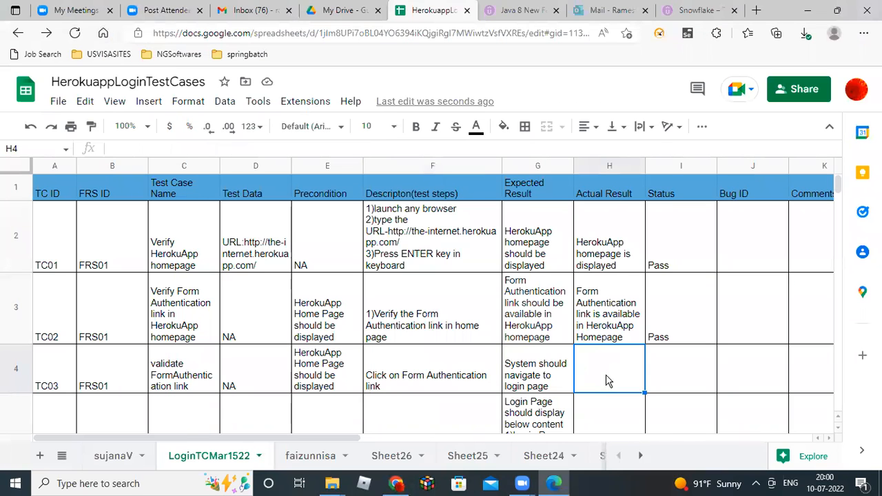
Enter 'System is navigated to login page' in H4 and 'Pass' in I4 for TC03.
text(System)
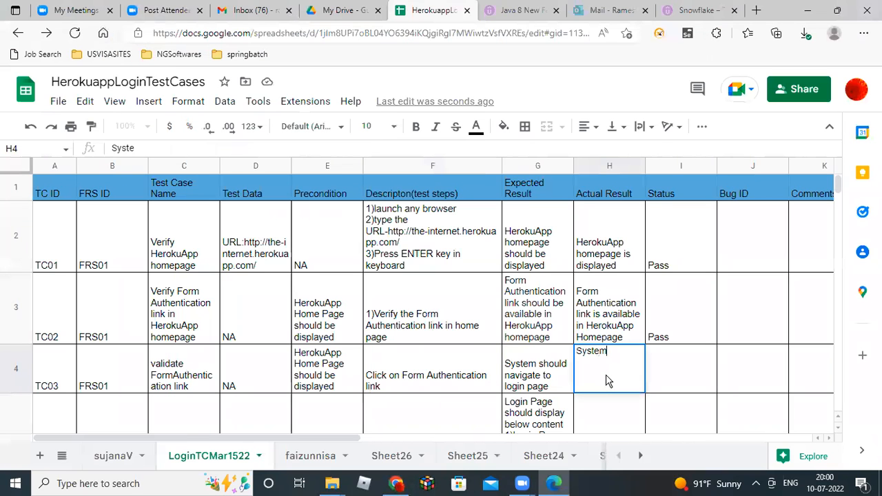
text( is naviga)
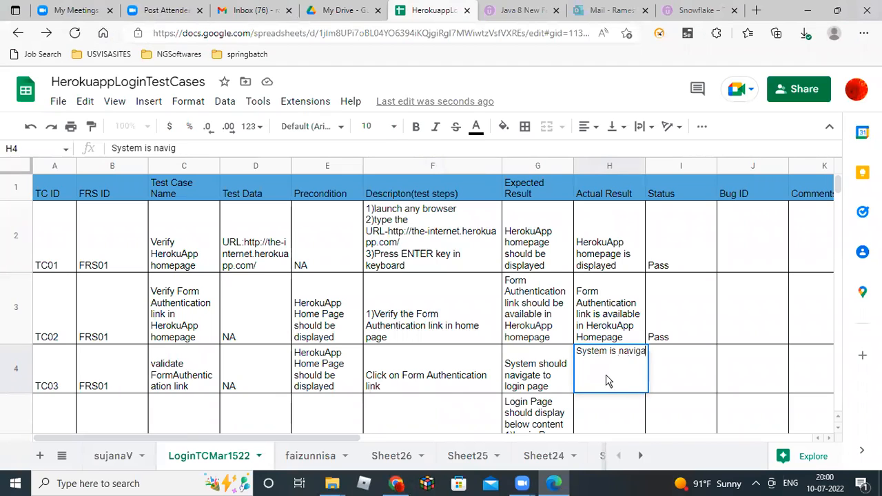
text(ted to)
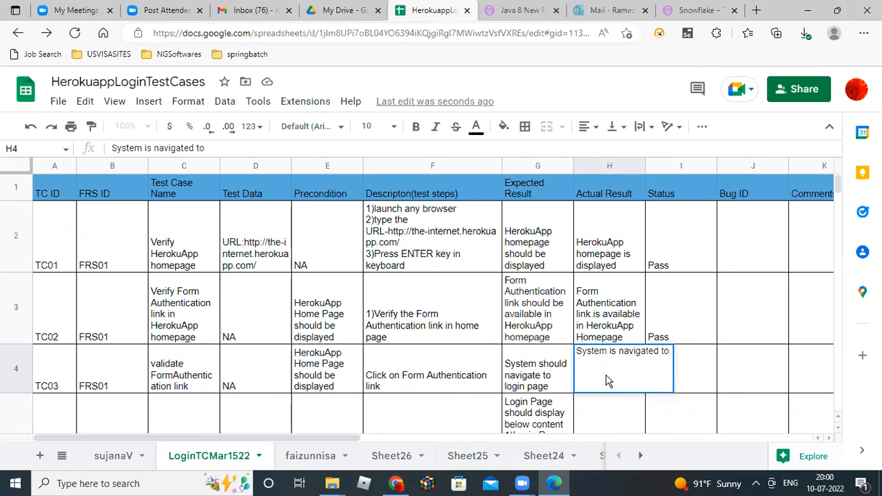
text( login )
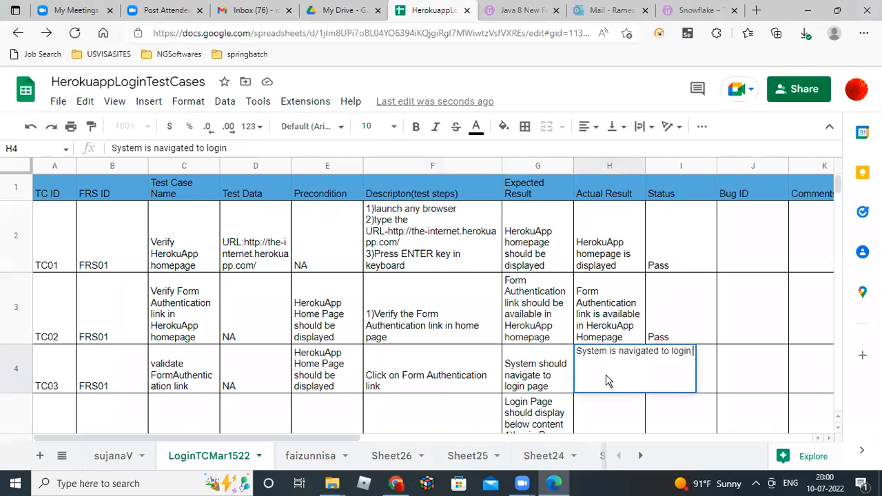
text(page)
key(Return)
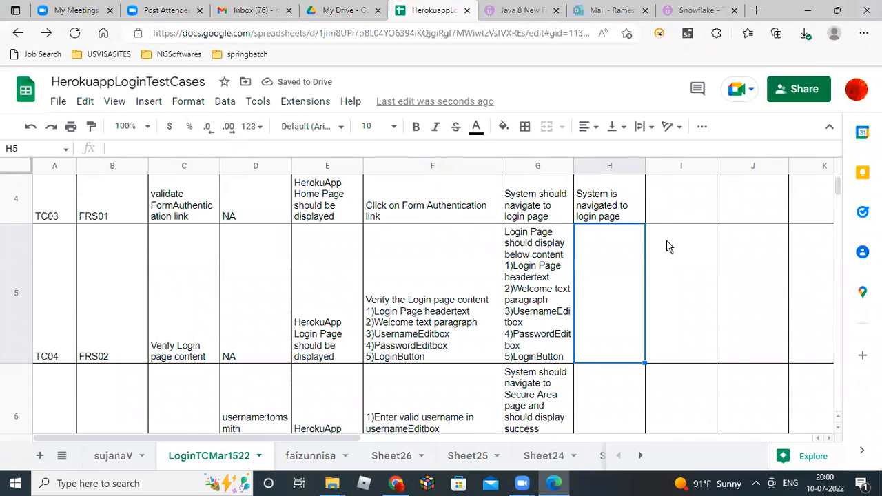
click(617, 209)
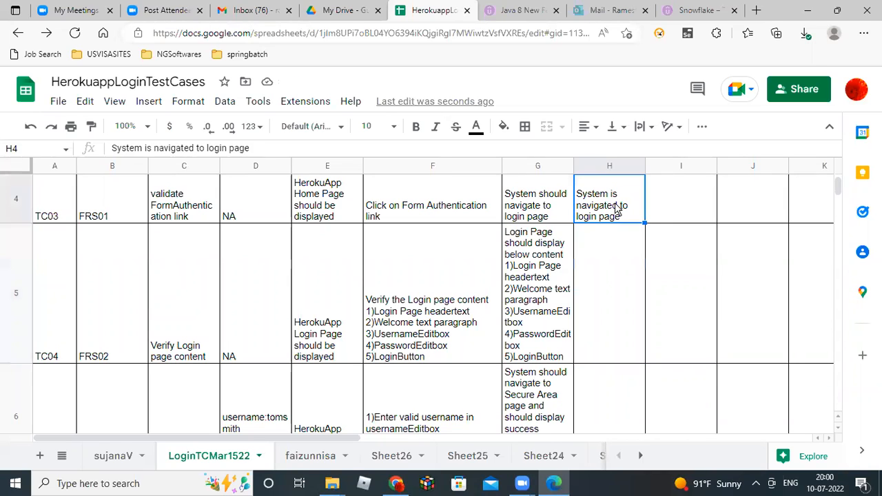
key(Tab)
text(Pass)
key(Return)
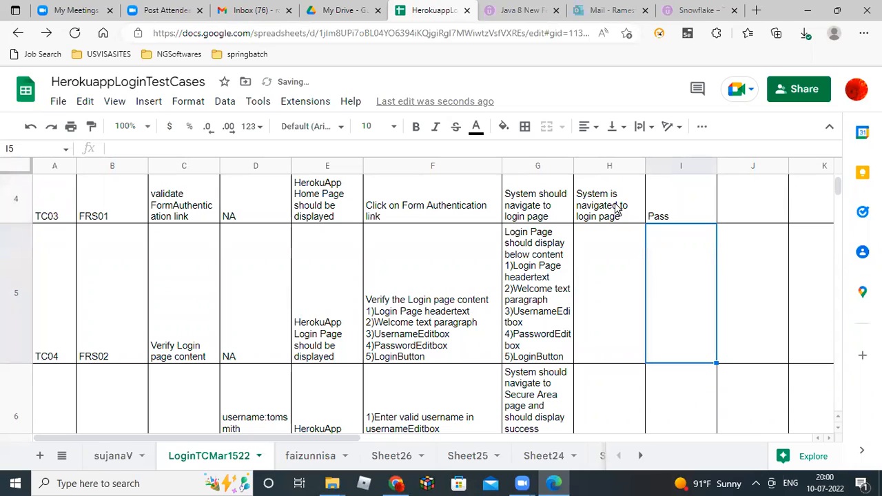
key(Left)
key(Left)
key(Left)
key(Left)
key(Left)
key(Left)
key(Left)
key(Left)
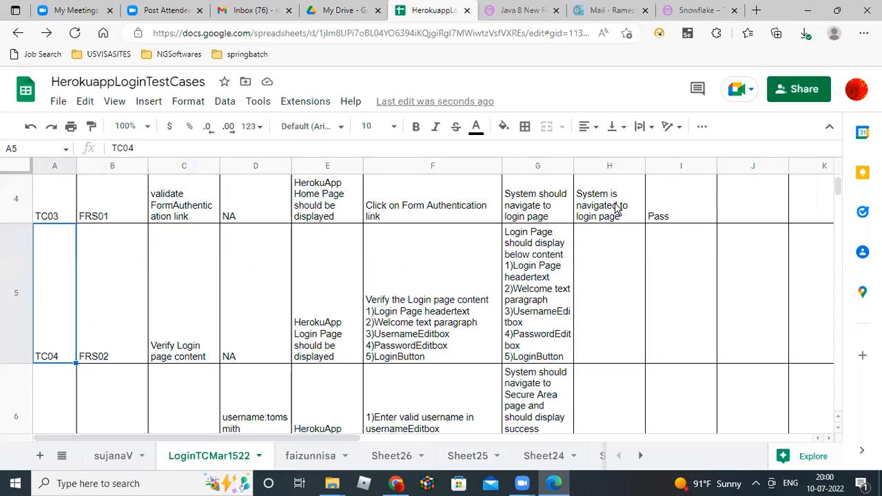
key(Right)
key(Right)
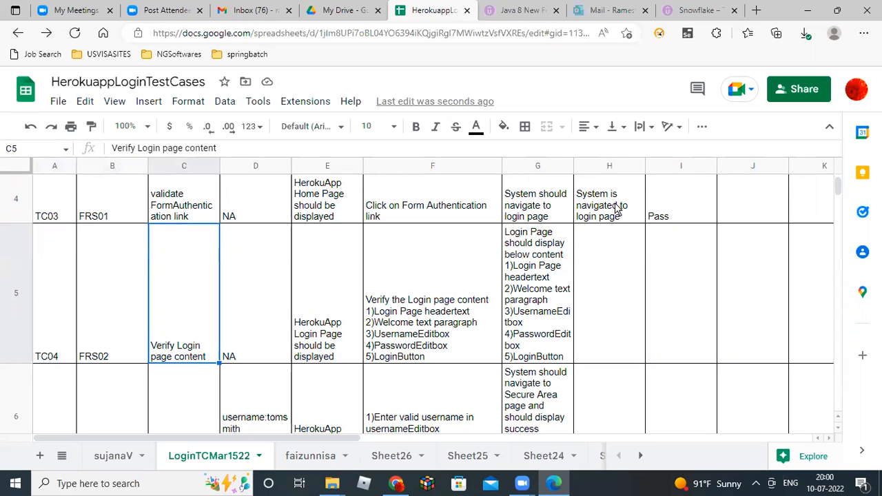
key(Right)
key(Right)
key(Right)
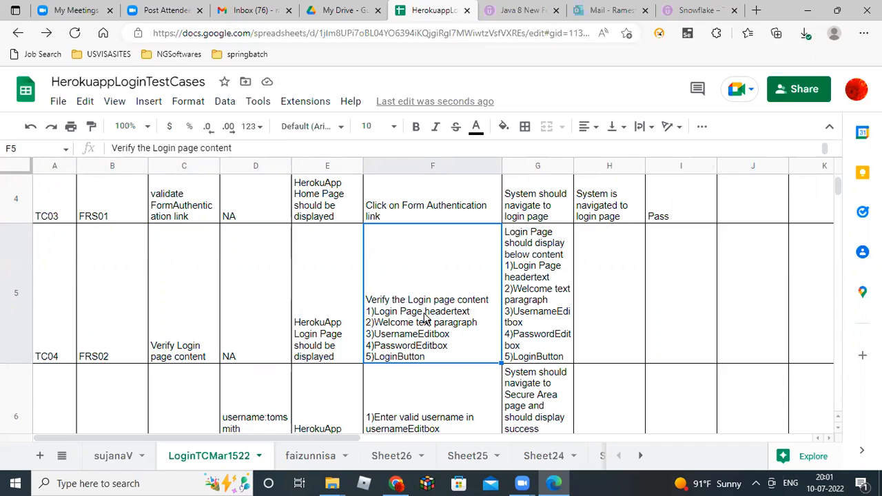
key(alt+Tab)
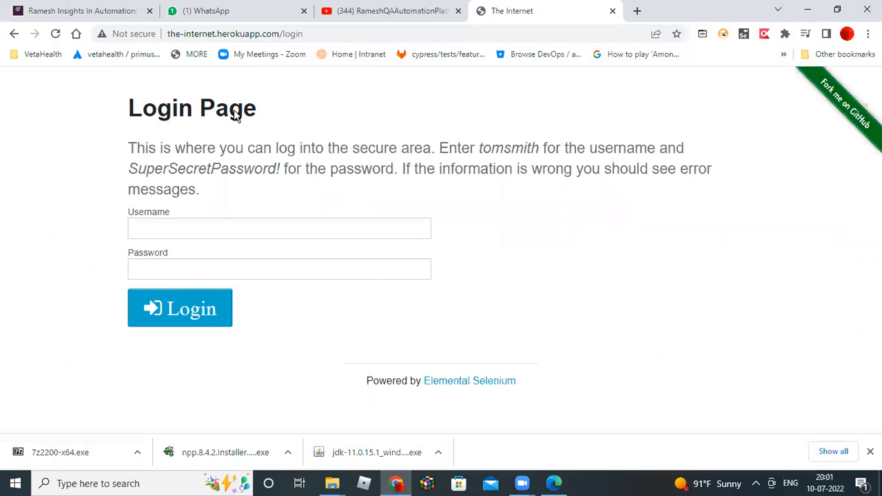
key(alt+Tab)
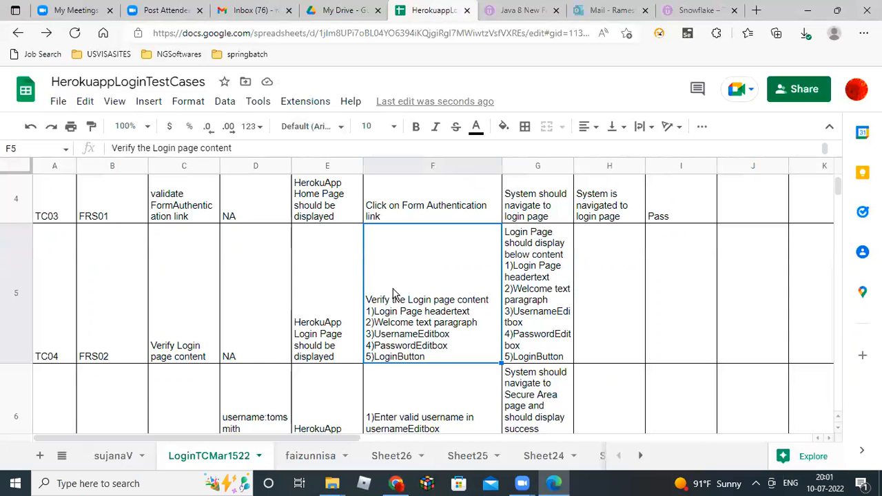
key(alt+Tab)
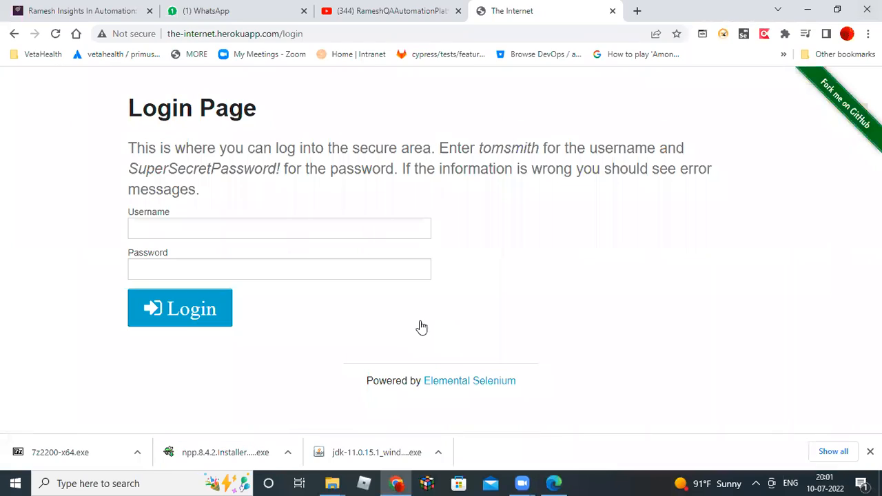
drag(125, 147, 210, 203)
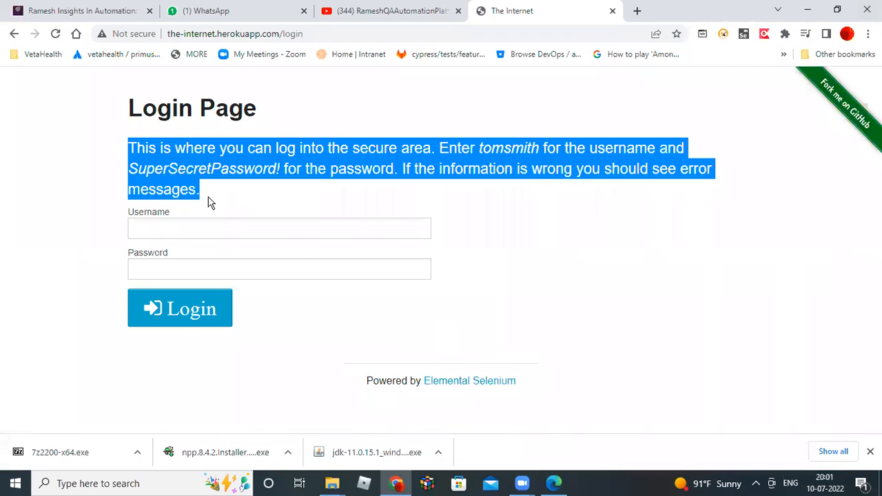
key(alt+Tab)
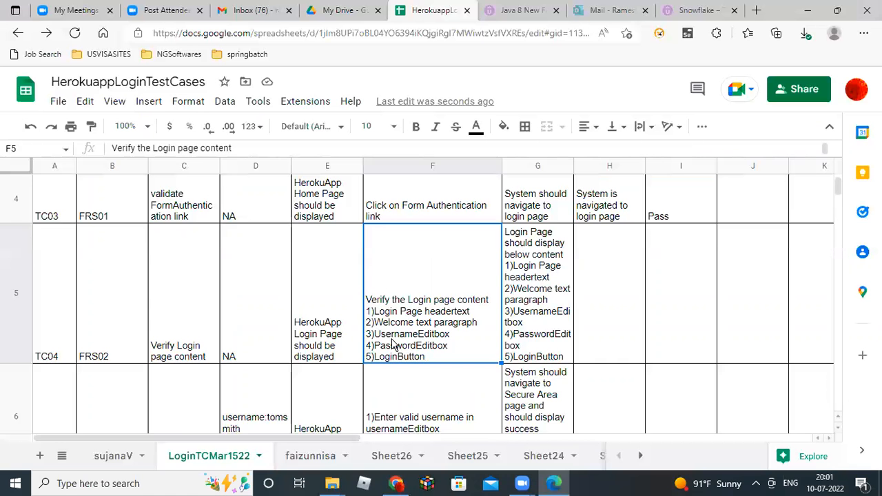
key(alt+Tab)
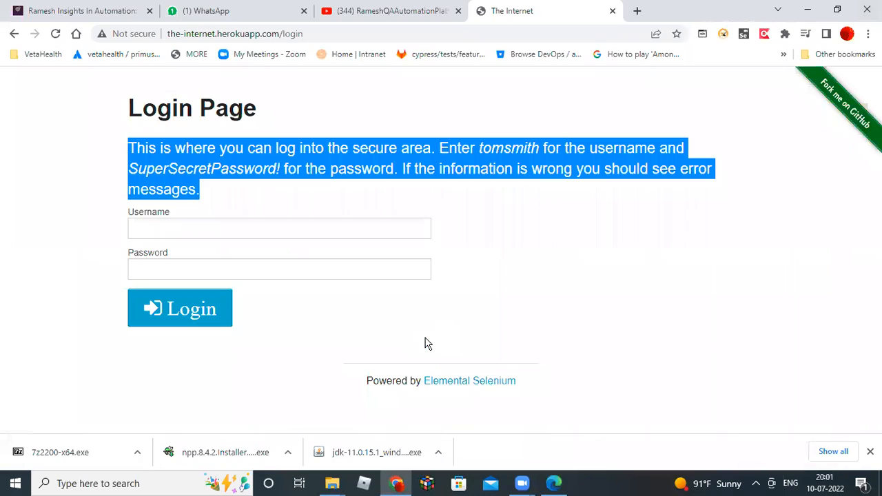
click(152, 228)
click(147, 269)
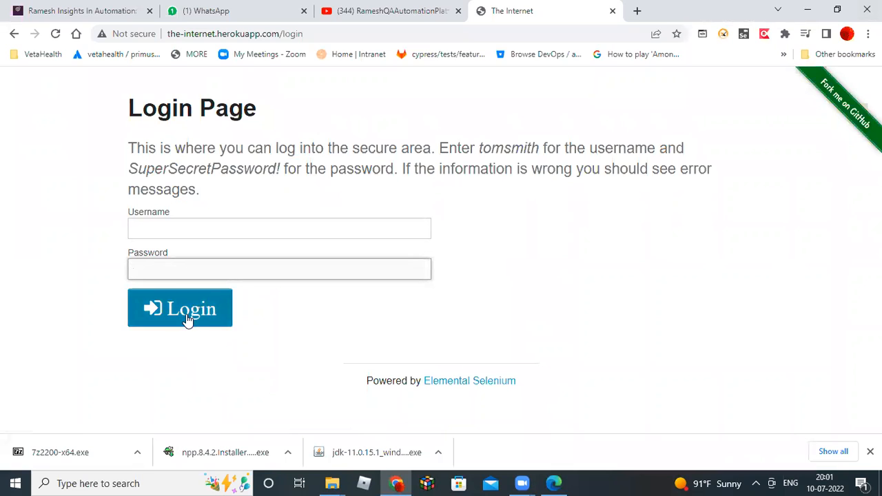
key(alt+Tab)
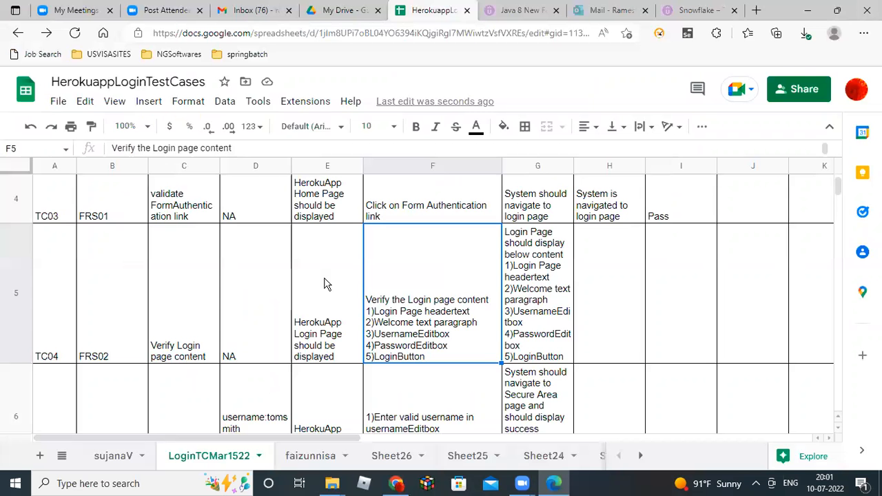
click(589, 295)
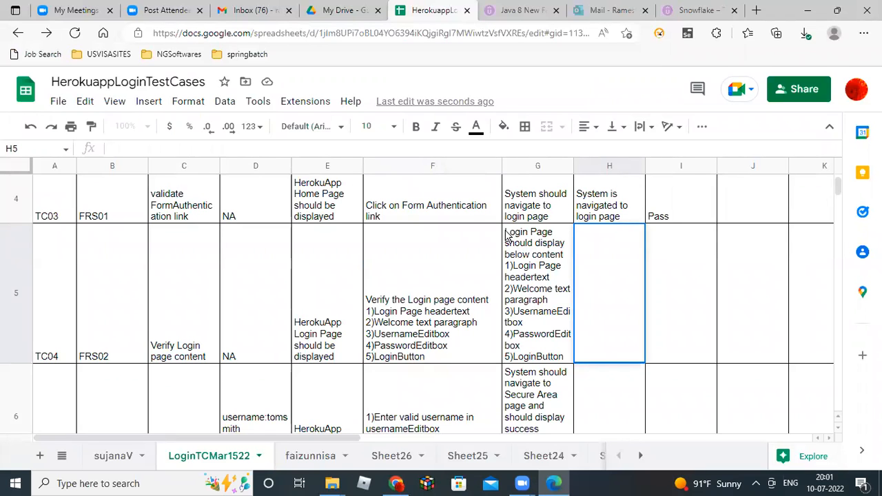
Copy TC04's expected result text from cell G5.
click(508, 236)
double_click(508, 235)
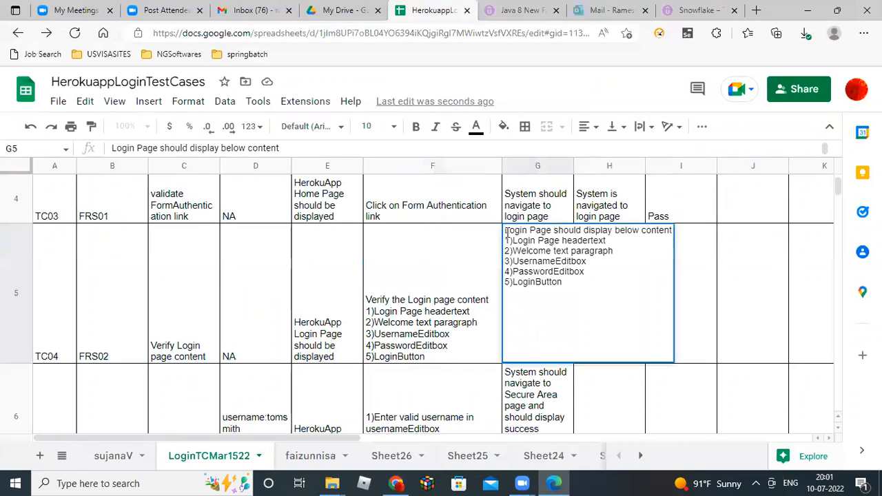
drag(506, 231, 564, 280)
key(ctrl+c)
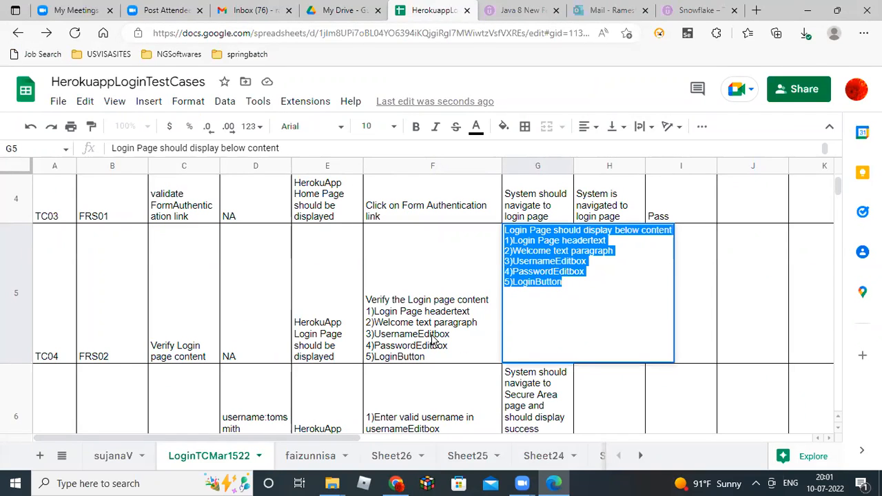
click(714, 335)
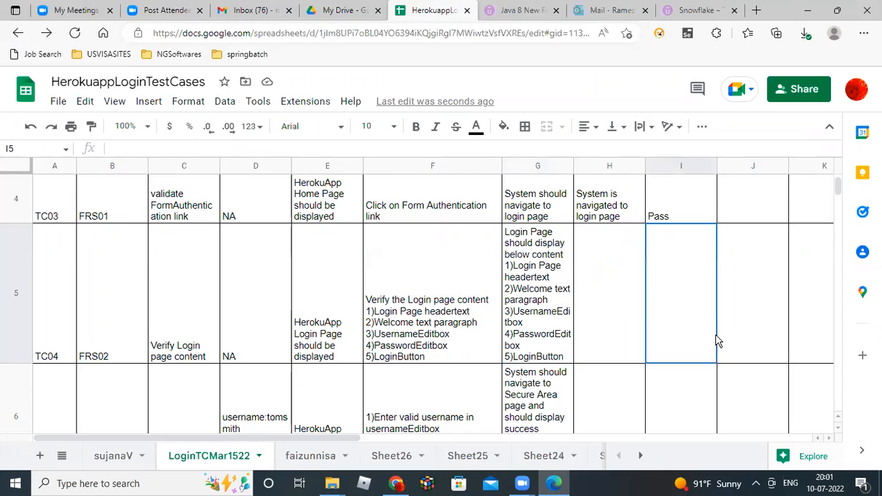
Paste the text into H5, rewording 'should display' to 'is displayed with'.
click(610, 305)
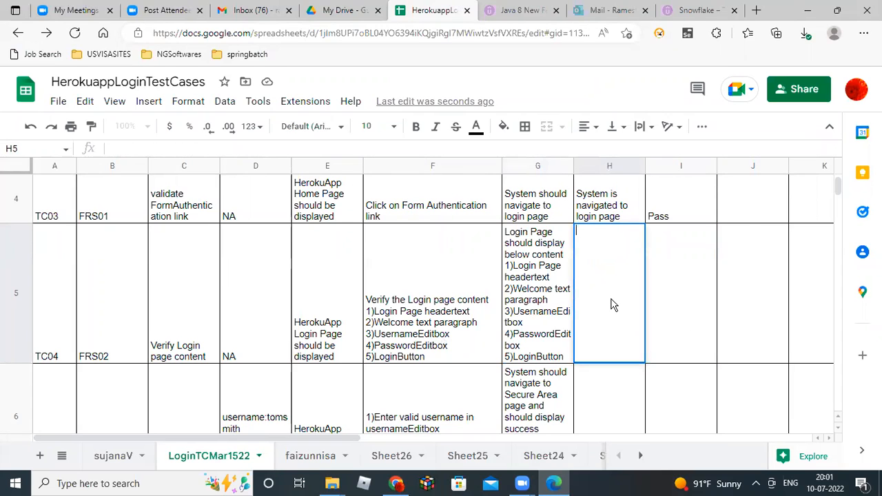
key(Return)
key(ctrl+v)
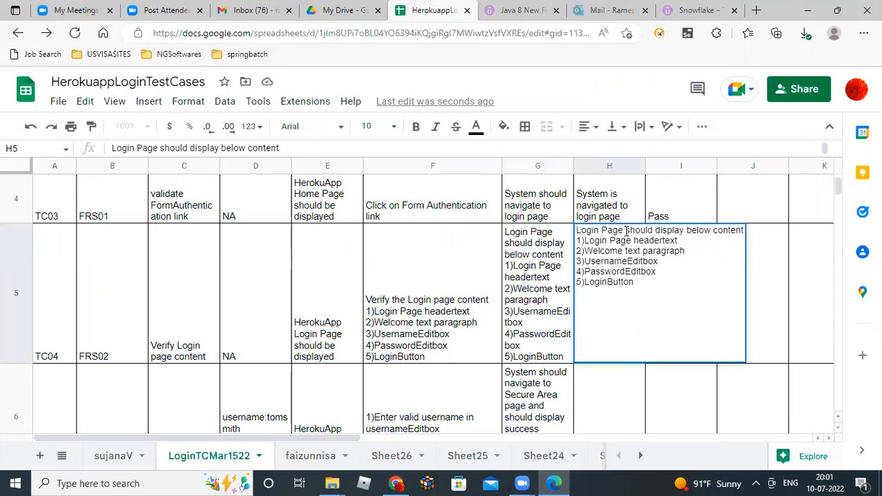
click(626, 230)
text(i)
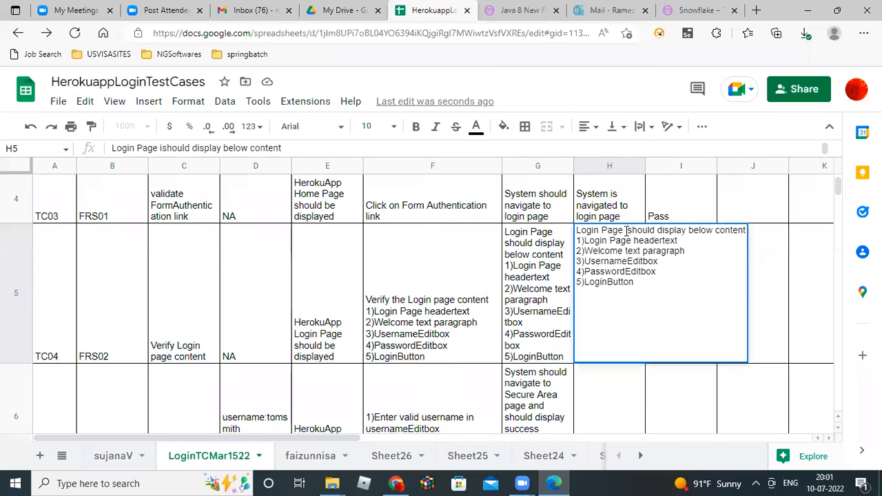
key(shift+Right)
key(shift+Right)
key(shift+Right)
key(shift+Right)
key(shift+Right)
key(BackSpace)
key(Right)
key(Right)
key(Right)
key(Right)
key(Right)
key(Right)
key(Right)
key(Right)
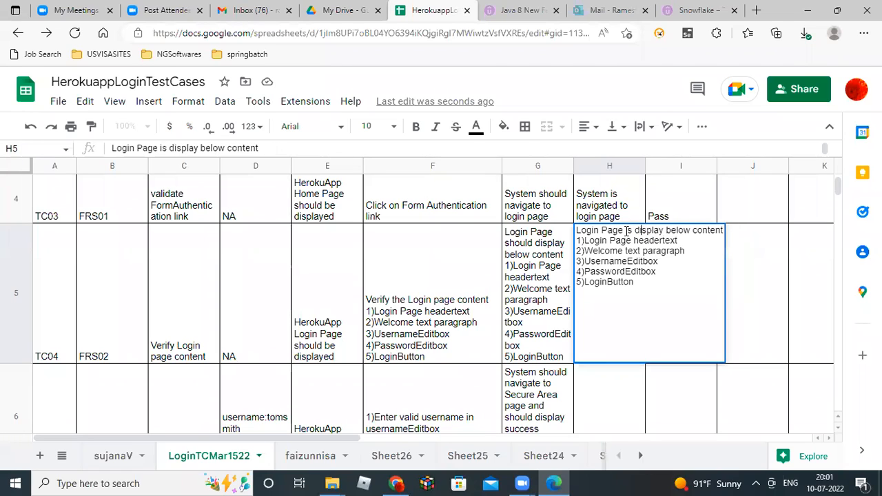
text(ed)
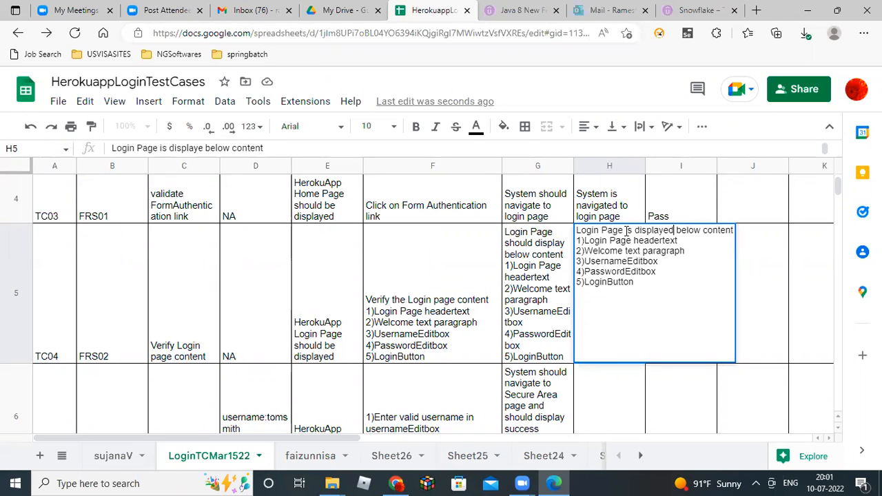
text( with)
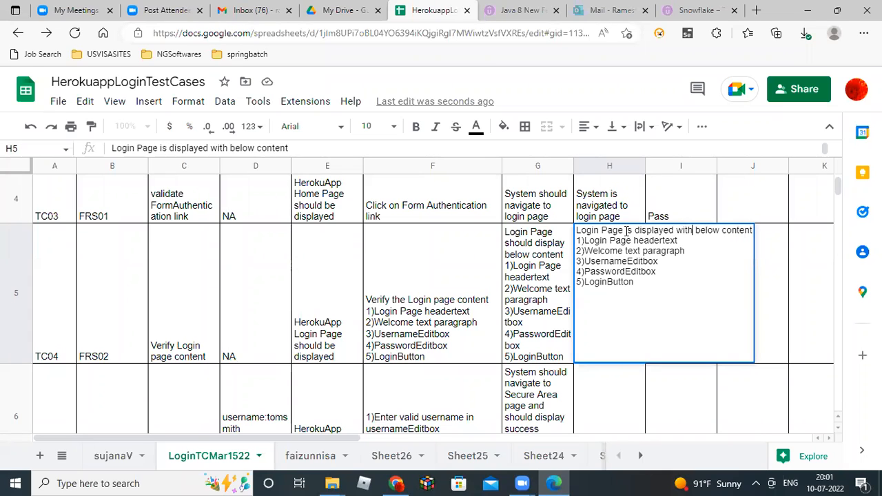
key(Return)
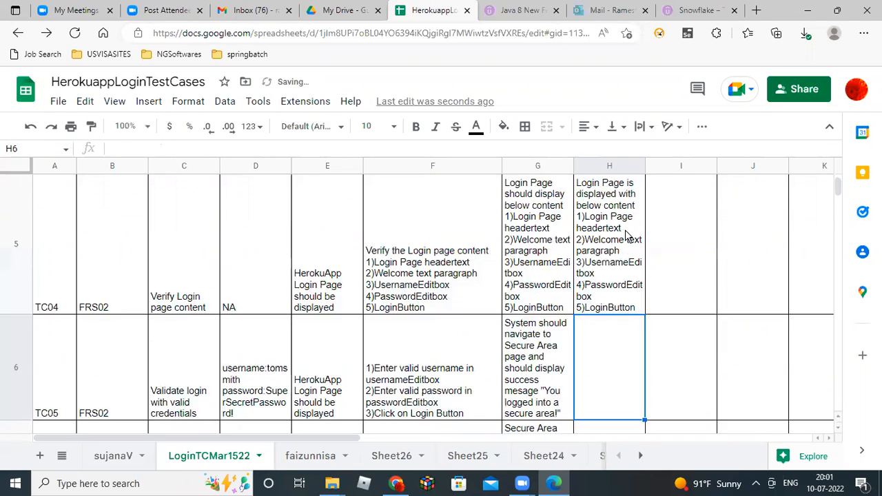
Mark TC04's status in I5 as Pass.
click(619, 241)
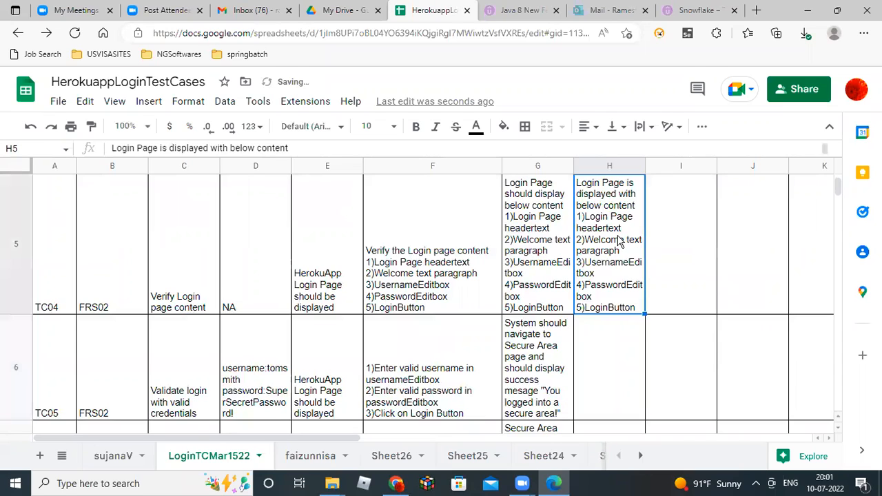
scroll(619, 241, up, 1)
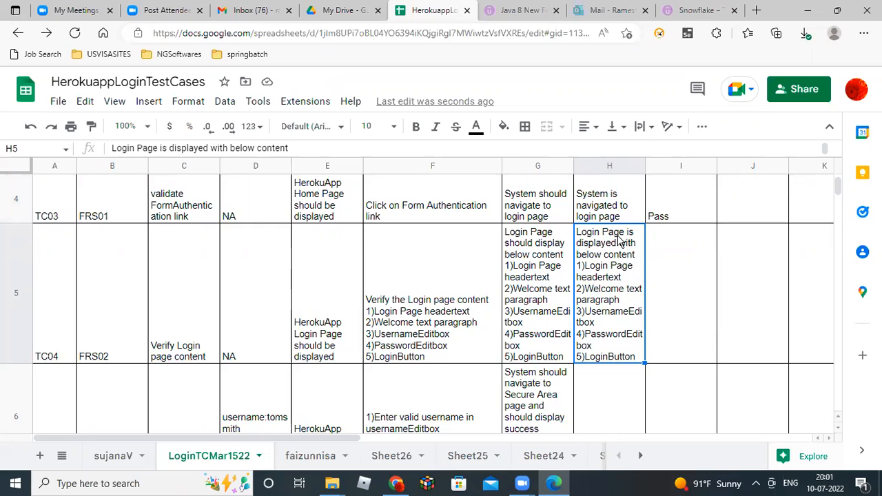
key(Right)
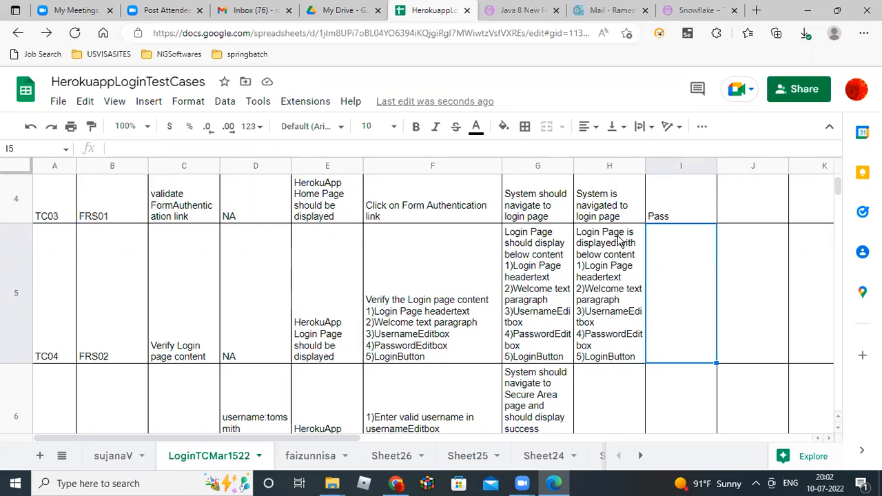
text(Pass)
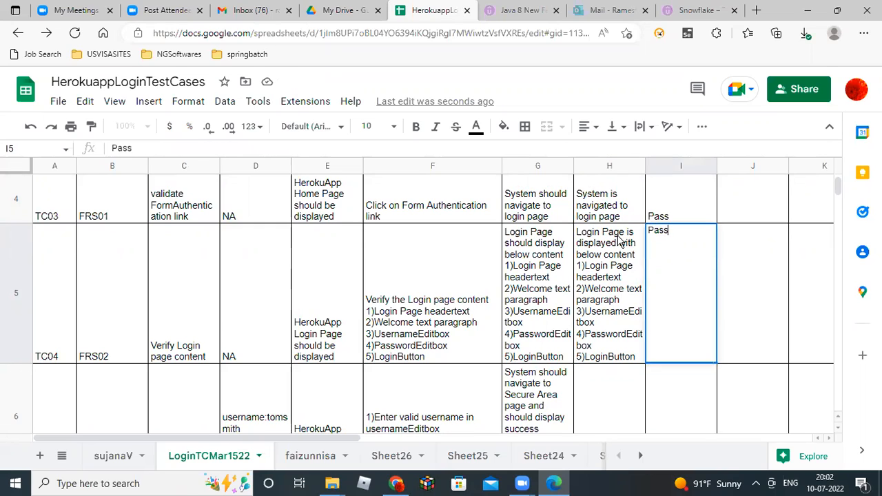
key(Return)
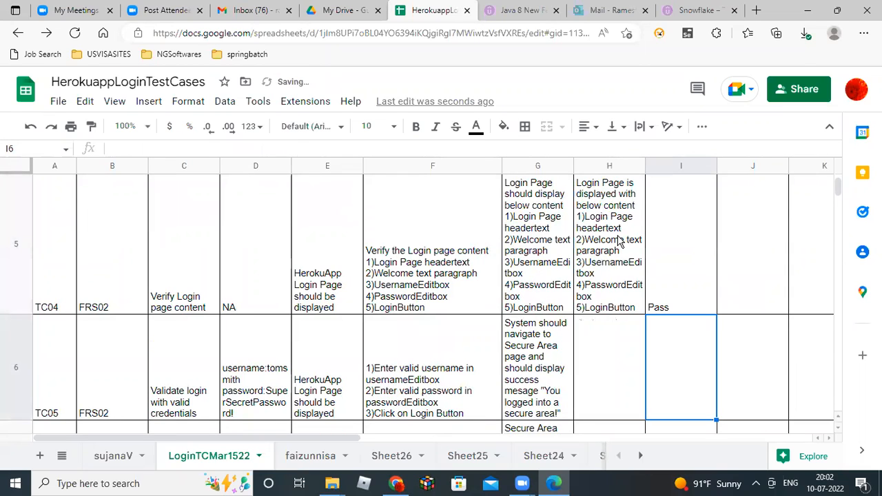
key(Up)
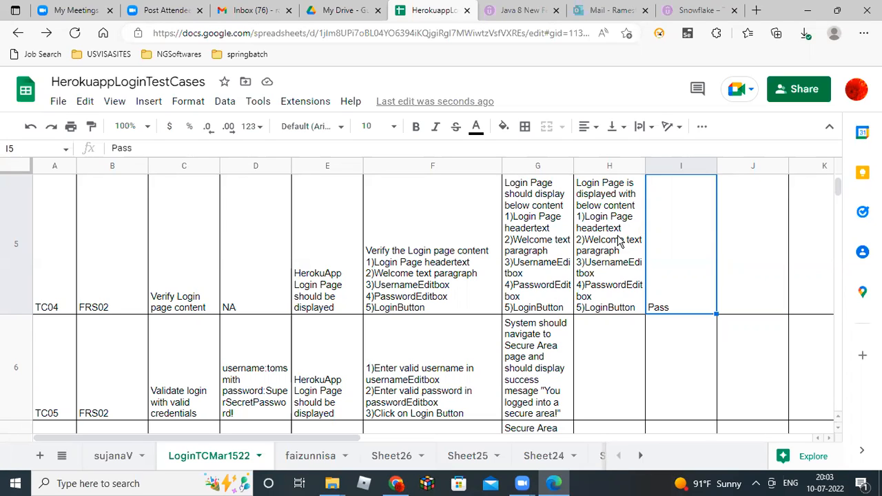
Move down to the TC05 row and read through its cells.
key(Left)
key(Left)
key(Left)
key(Left)
key(Left)
key(Left)
key(Left)
key(Left)
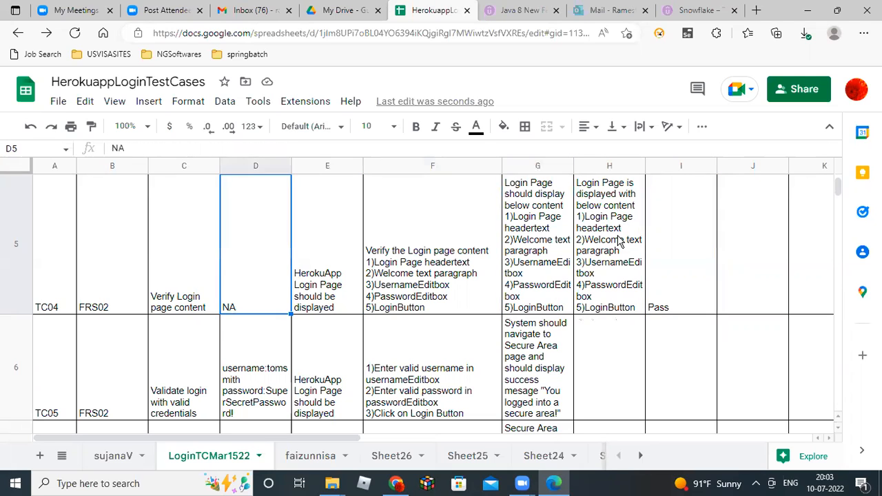
key(Down)
key(Right)
key(Right)
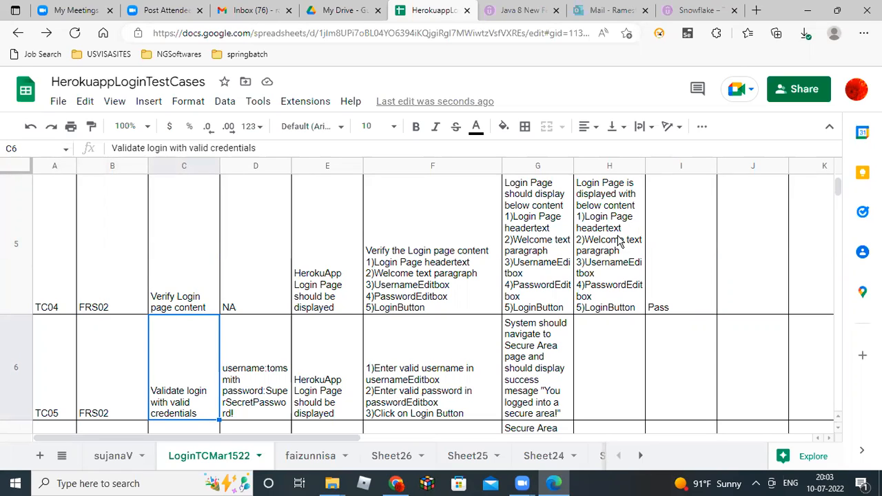
key(Right)
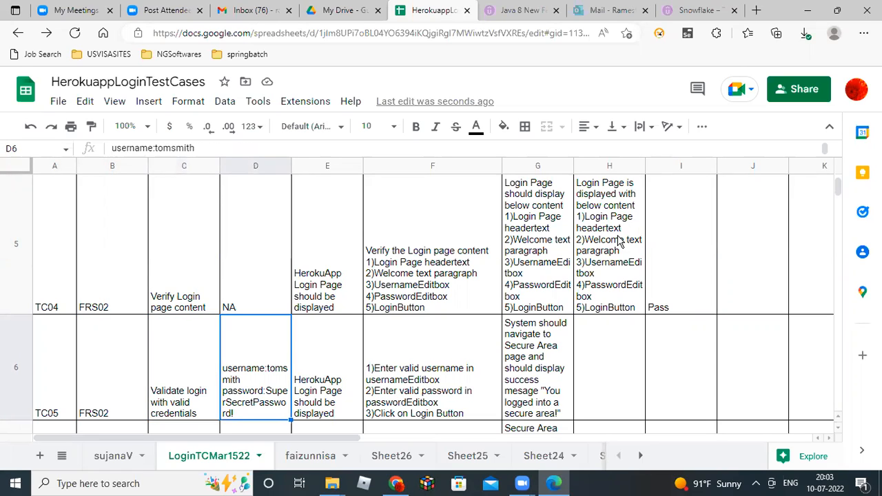
key(Right)
key(Right)
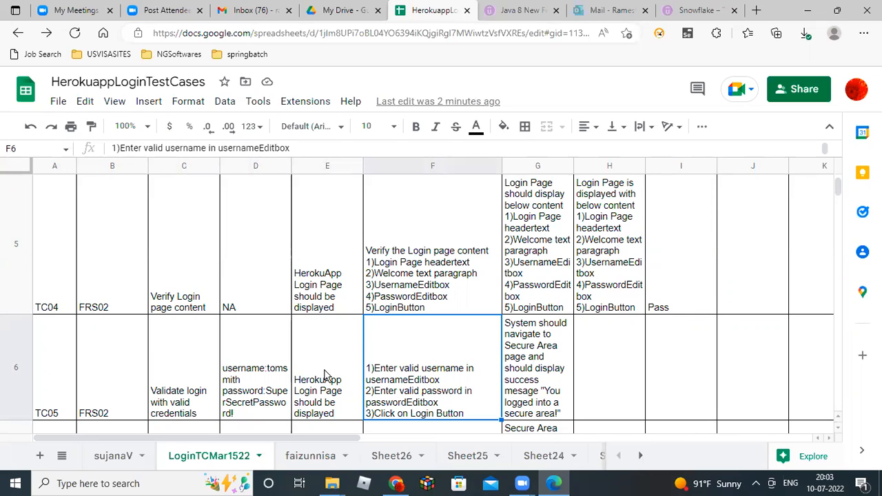
Select and copy the username value in D6, then switch to the login page.
double_click(274, 372)
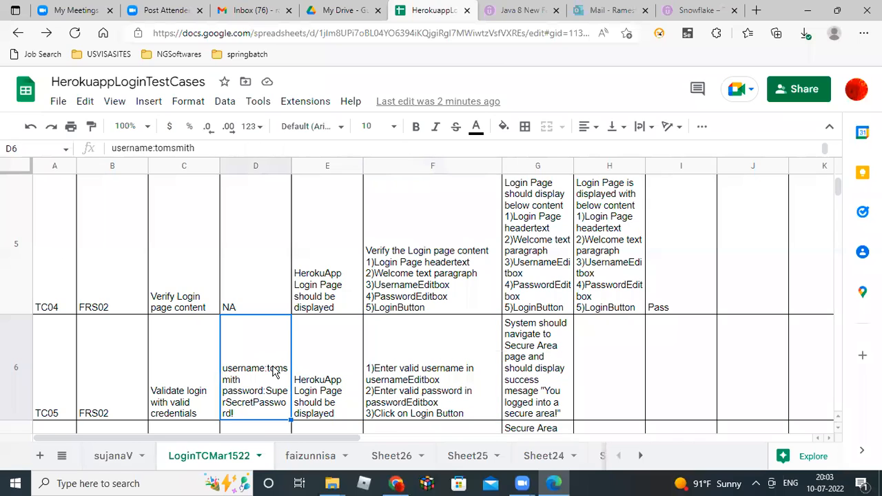
double_click(274, 323)
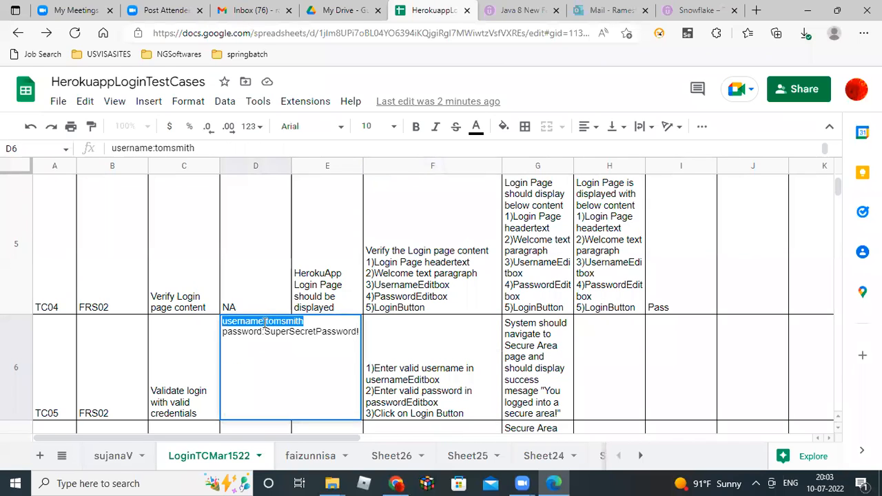
click(266, 321)
drag(266, 322, 304, 321)
key(ctrl+c)
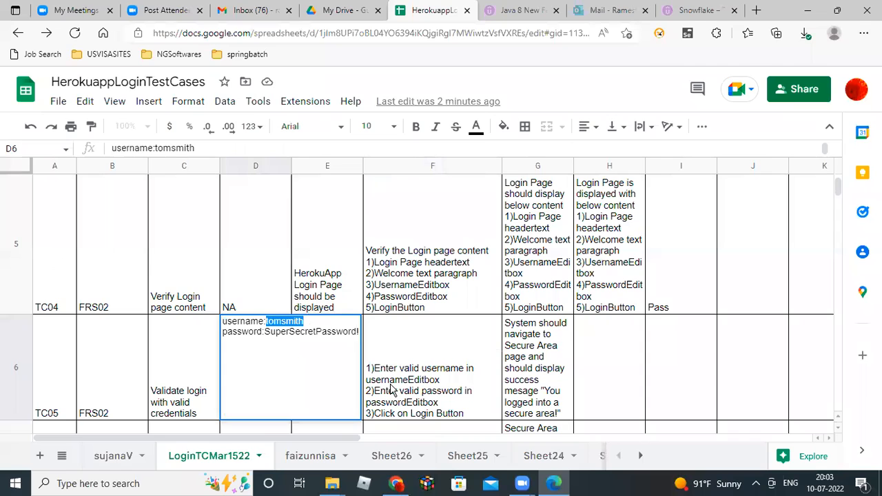
key(alt+Tab)
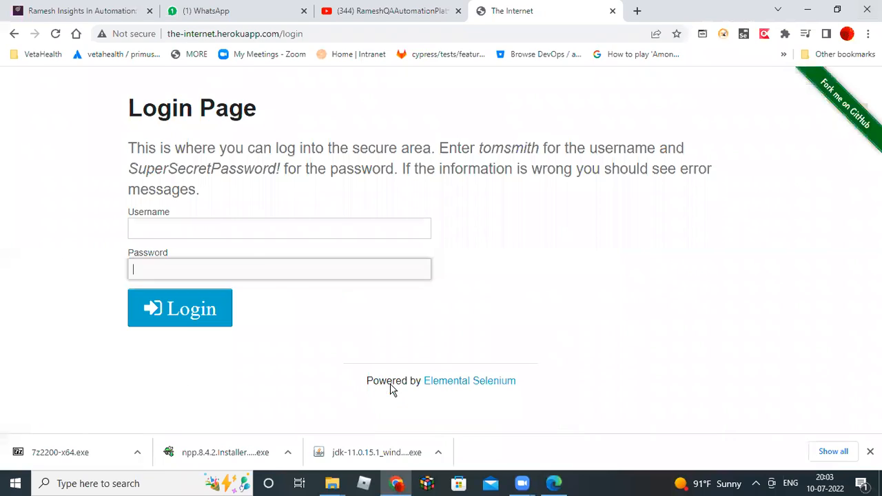
Paste the copied username into the Username field, focus Password, and return to the sheet.
click(184, 230)
key(ctrl+v)
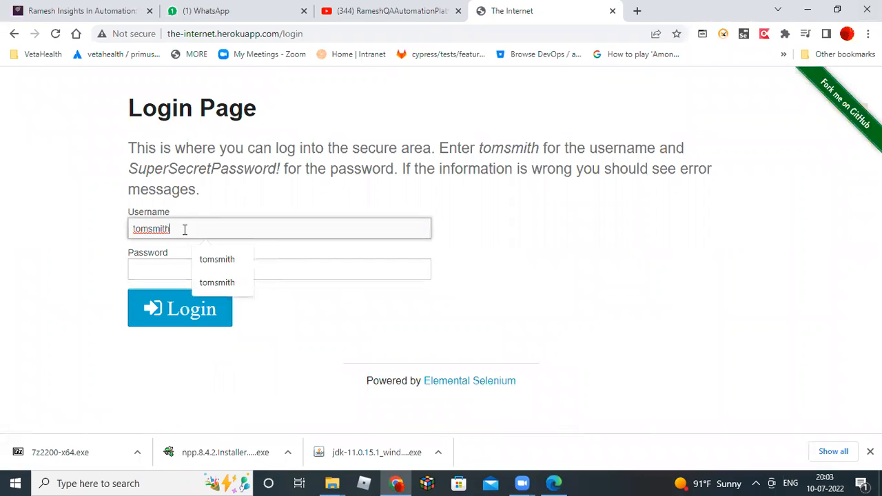
click(140, 267)
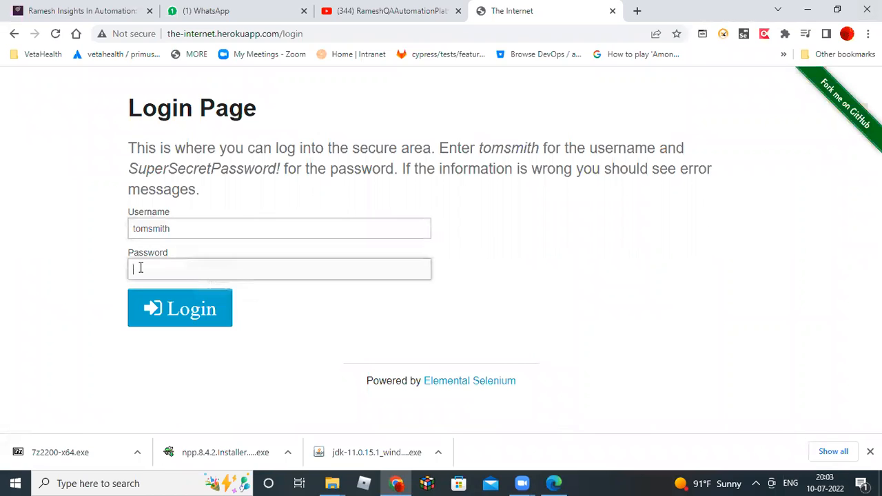
key(alt+Tab)
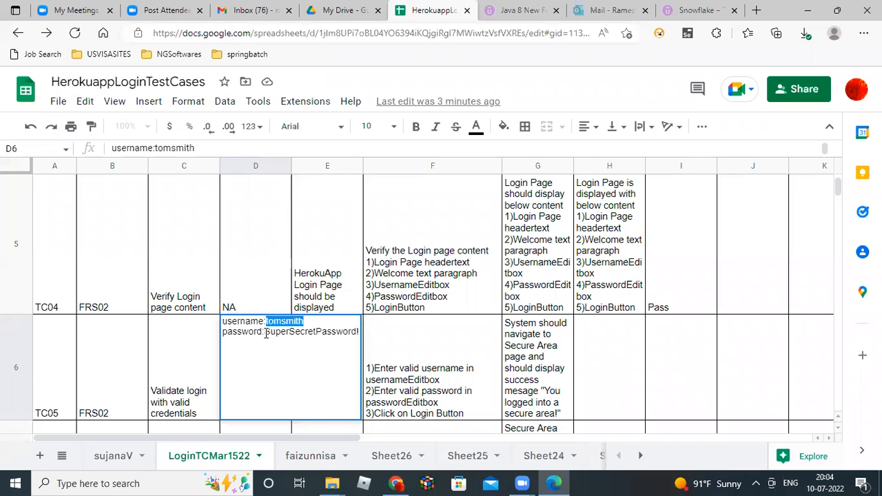
Copy the password from D6, paste it into the Password field, and submit the login.
drag(264, 331, 358, 331)
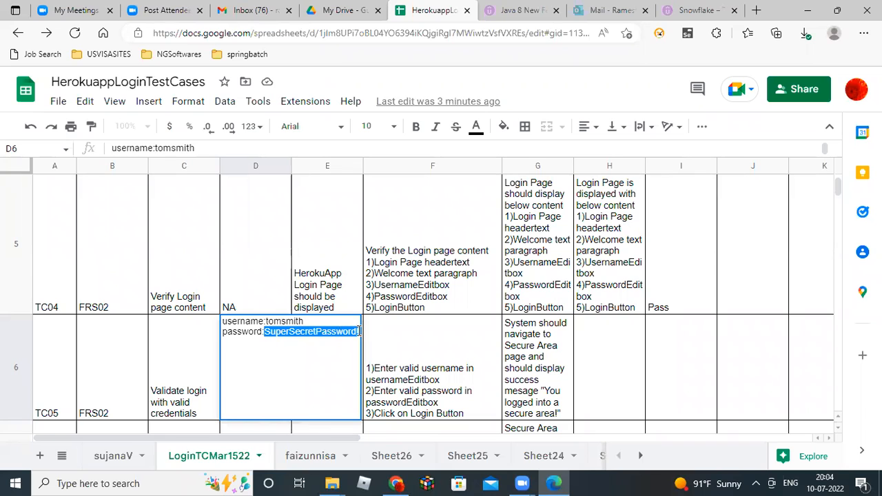
key(alt+Tab)
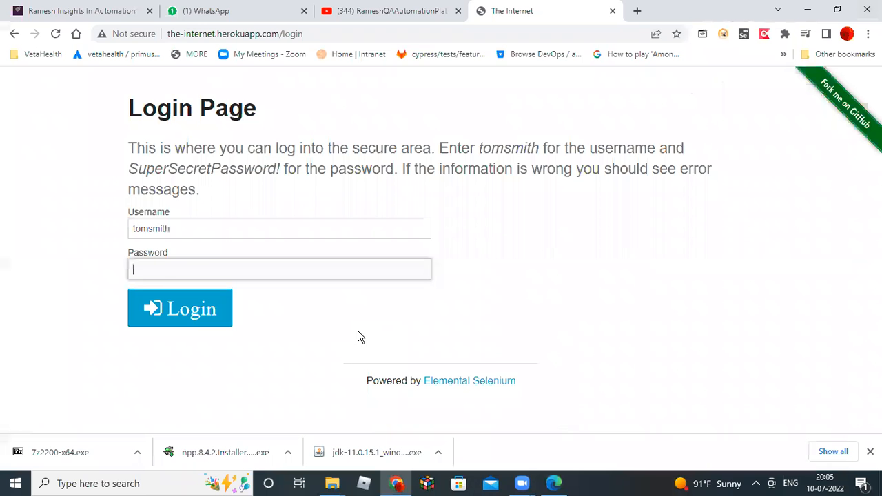
key(ctrl+v)
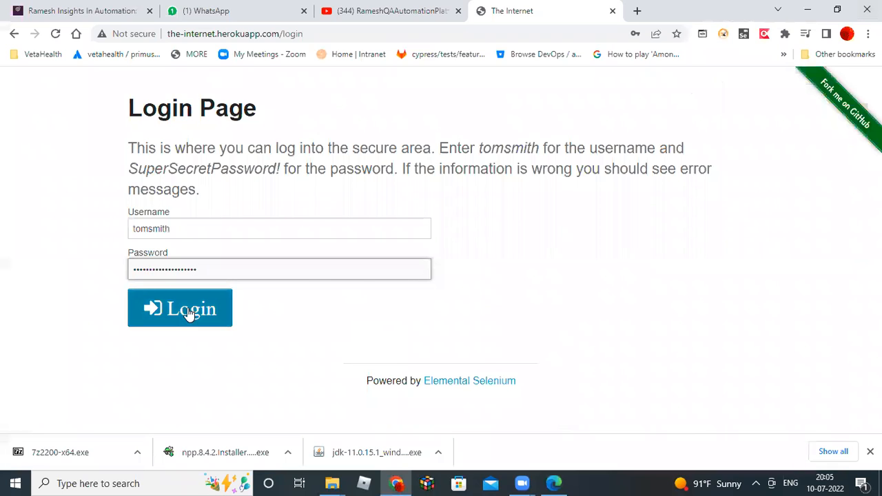
key(alt+Tab)
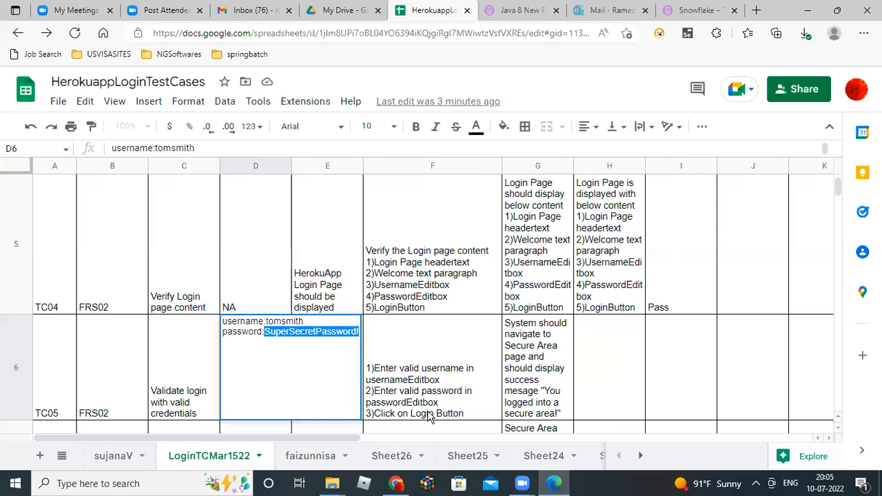
key(alt+Tab)
click(209, 312)
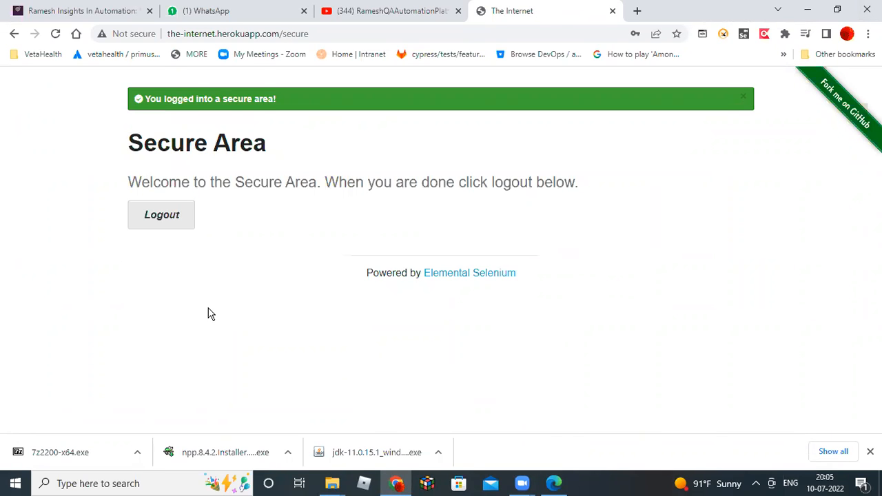
Select TC05's steps in F6 and compare them with the Secure Area success message.
key(alt+Tab)
click(408, 386)
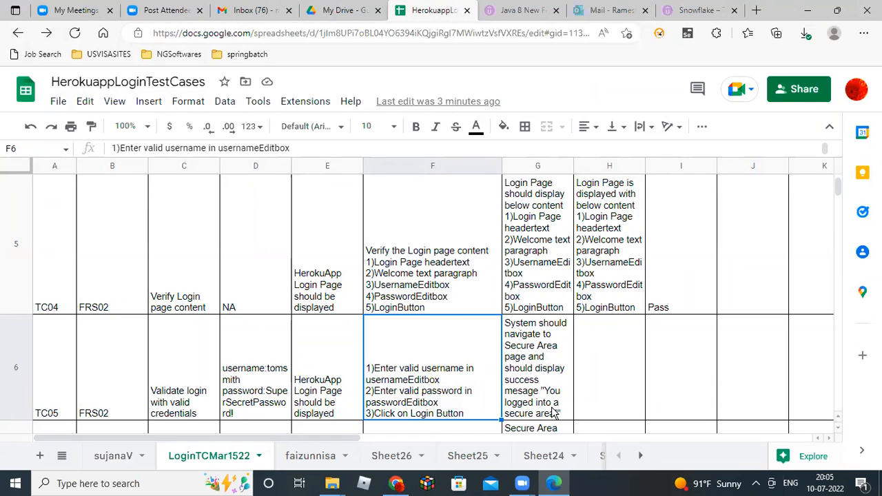
key(alt+Tab)
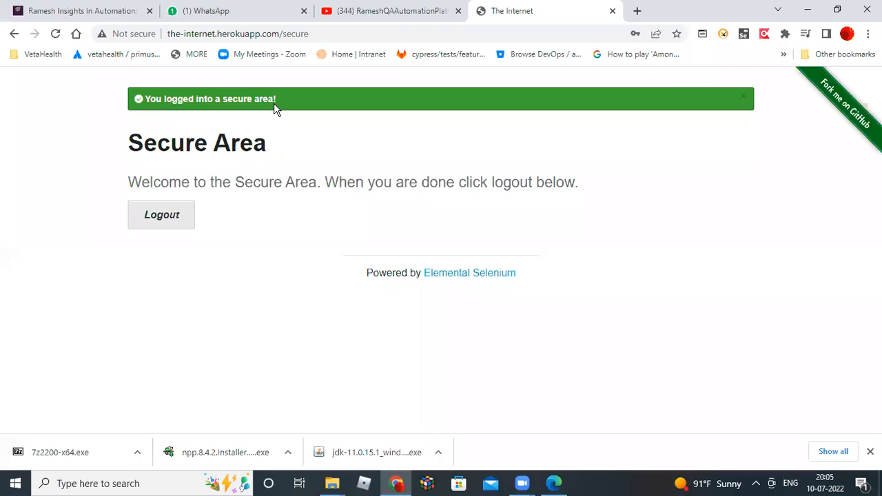
key(alt+Tab)
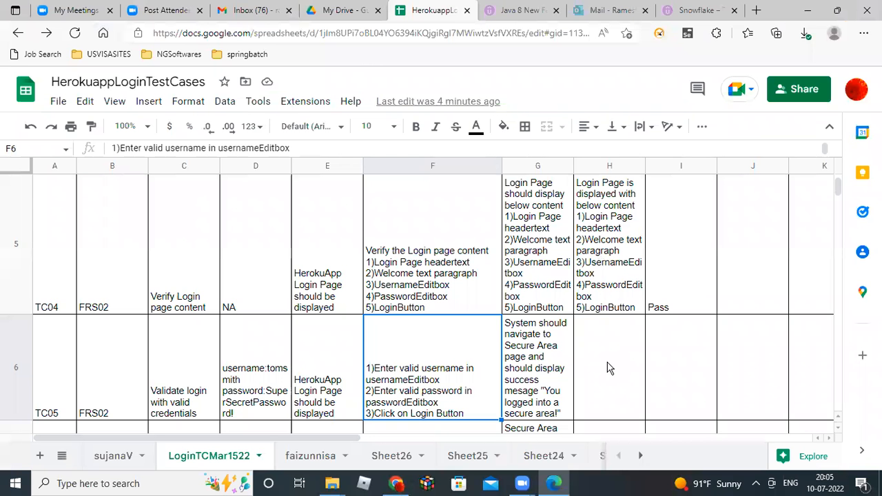
Copy TC05's expected result from G6 and paste it into H6.
double_click(542, 365)
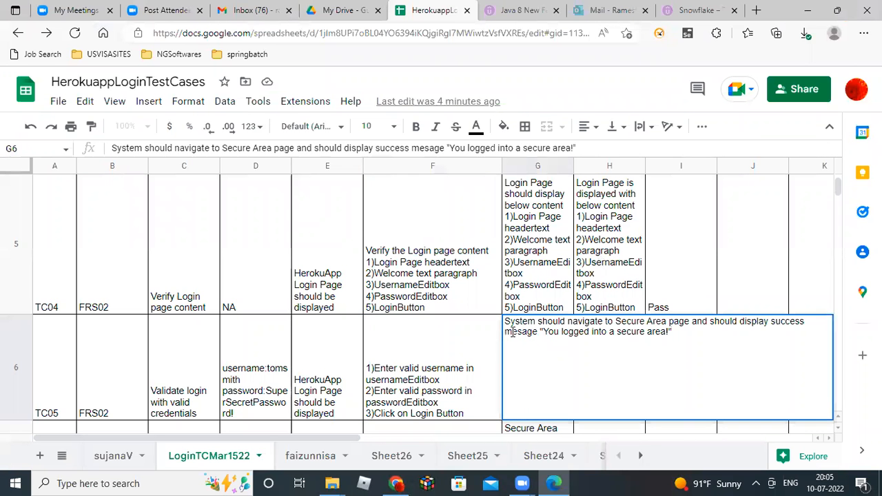
drag(505, 322, 686, 330)
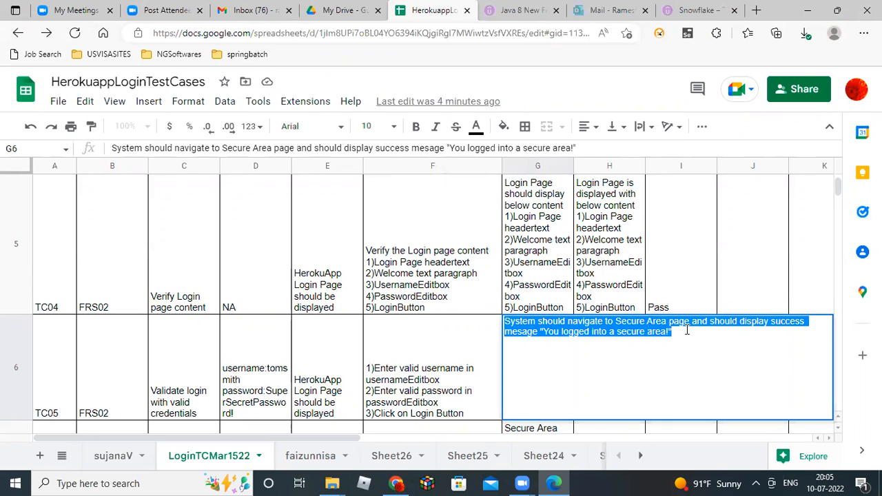
click(452, 386)
double_click(601, 371)
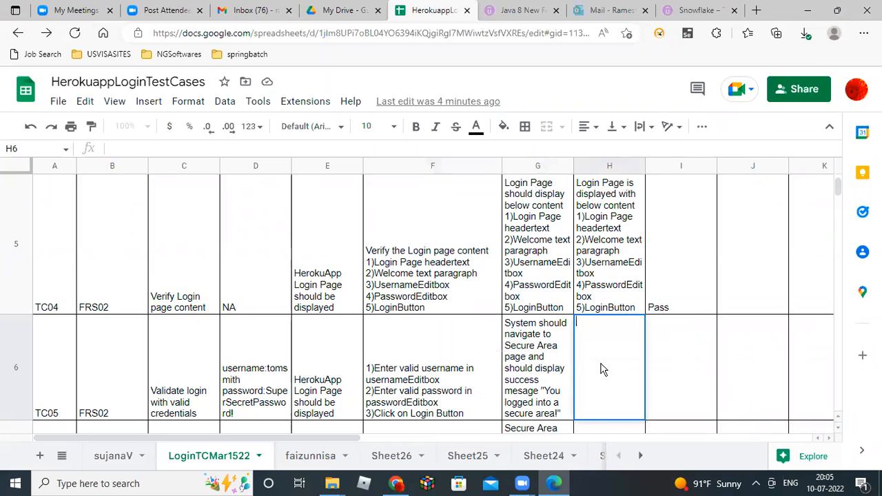
text(System should navigate to Secure Area page and should display success mesage "You logged into a secure area!")
Reword H6, changing 'should navigate' to 'is navigated' and 'should display' to 'displayed'.
click(610, 324)
text(i)
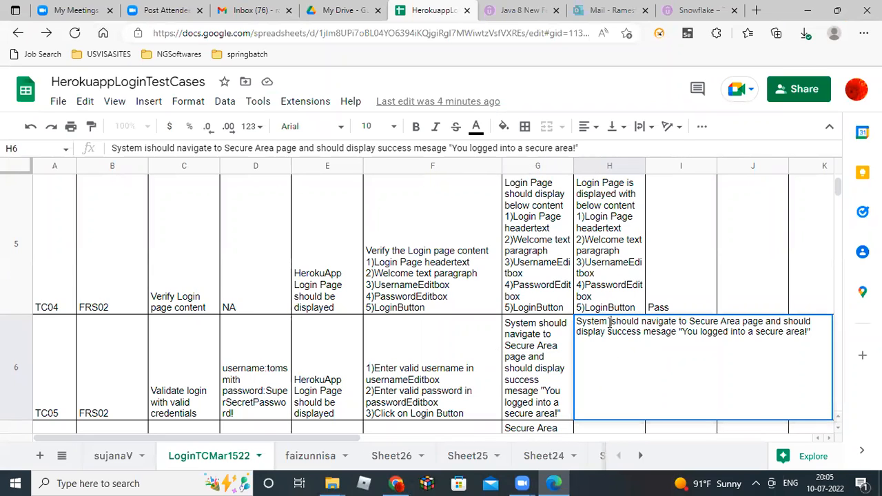
key(shift+Right)
key(shift+Right)
key(shift+Right)
key(shift+Right)
key(shift+Right)
key(shift+Right)
text(s)
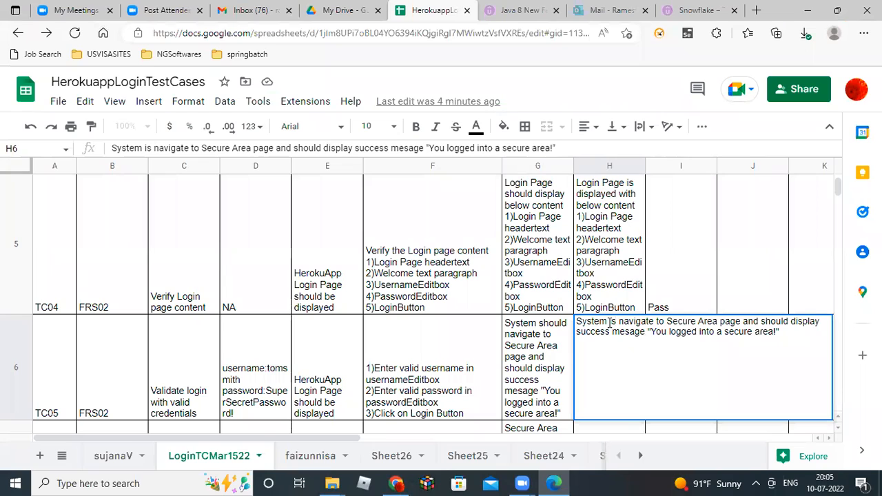
key(Right)
key(Right)
key(Right)
key(Right)
key(Right)
key(Right)
key(Right)
text(d)
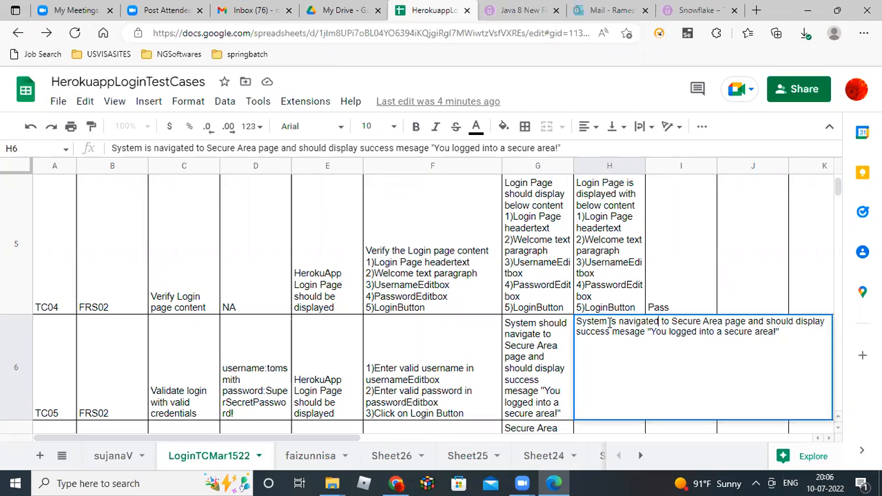
key(Right)
key(Right)
key(Right)
key(Right)
key(Right)
key(Right)
key(Right)
key(Right)
key(Right)
key(Right)
key(Right)
key(Right)
key(Right)
key(Right)
key(Right)
key(Right)
key(Right)
key(Right)
key(Right)
key(Right)
text(is)
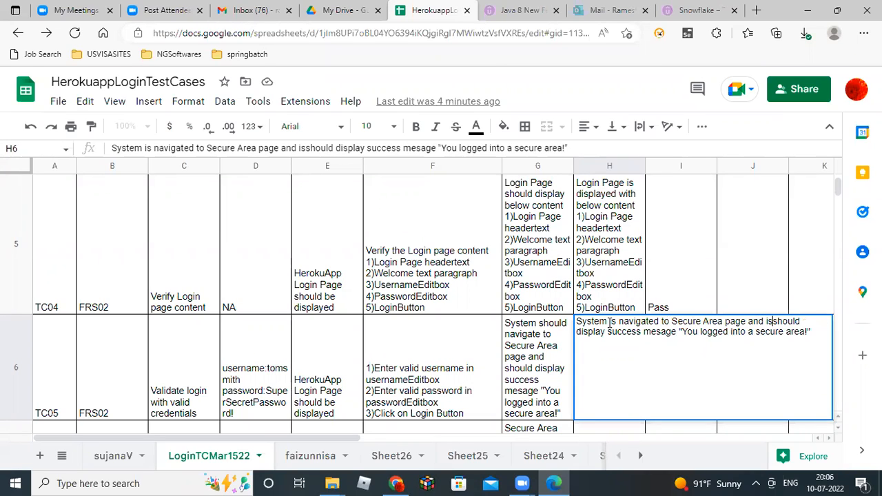
key(shift+Right)
key(shift+Right)
key(shift+Right)
key(shift+Right)
key(shift+Right)
key(shift+Right)
key(BackSpace)
key(BackSpace)
key(BackSpace)
key(BackSpace)
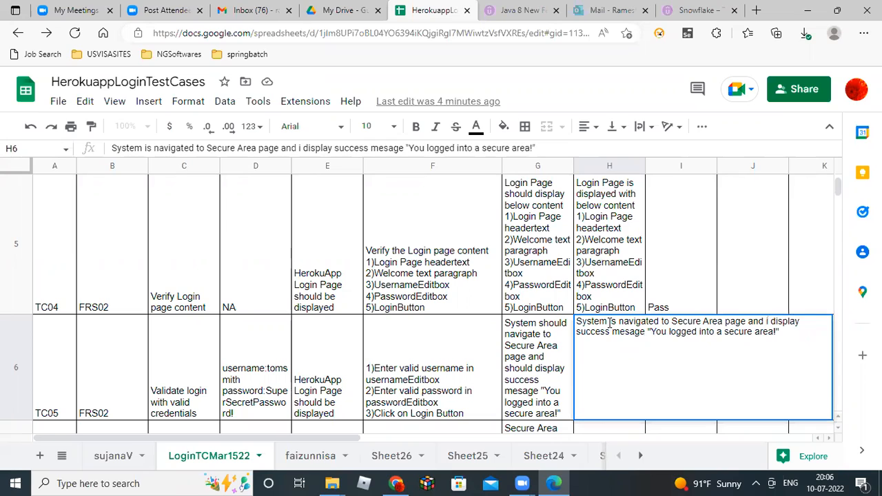
key(Right)
key(Right)
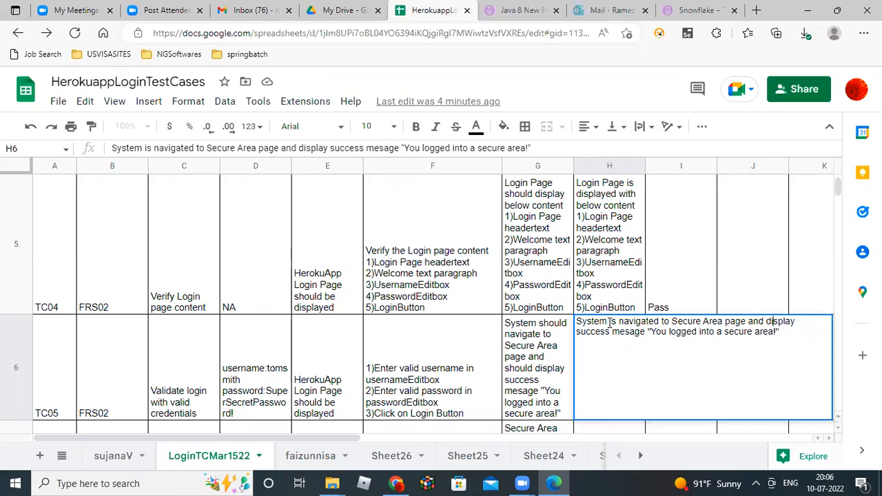
key(Right)
key(Right)
text(ed)
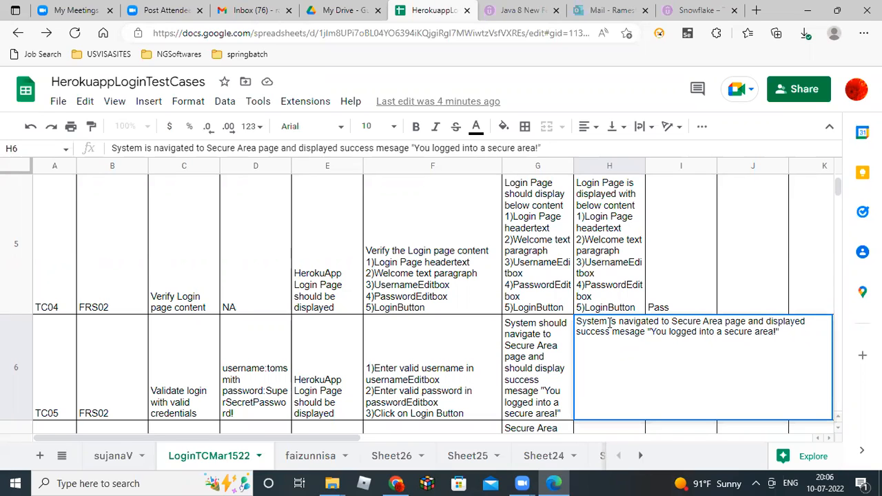
key(Return)
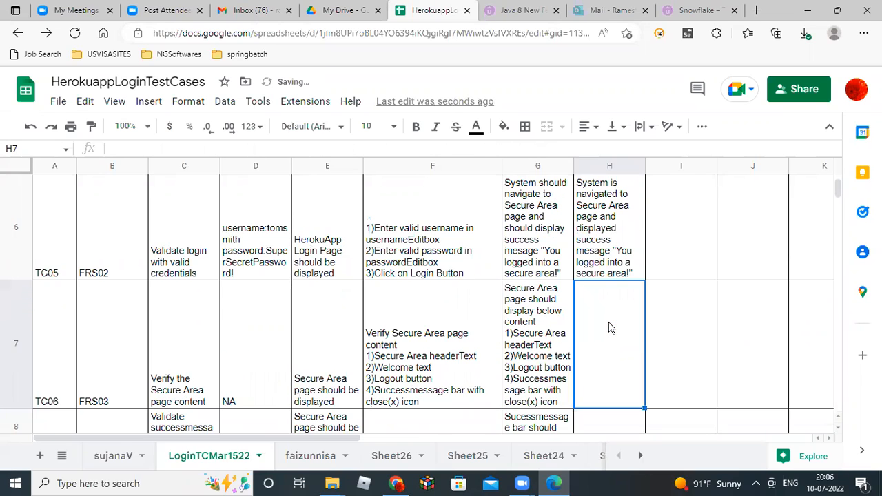
Mark TC05's status in I6 as Pass.
click(674, 207)
text(Pass)
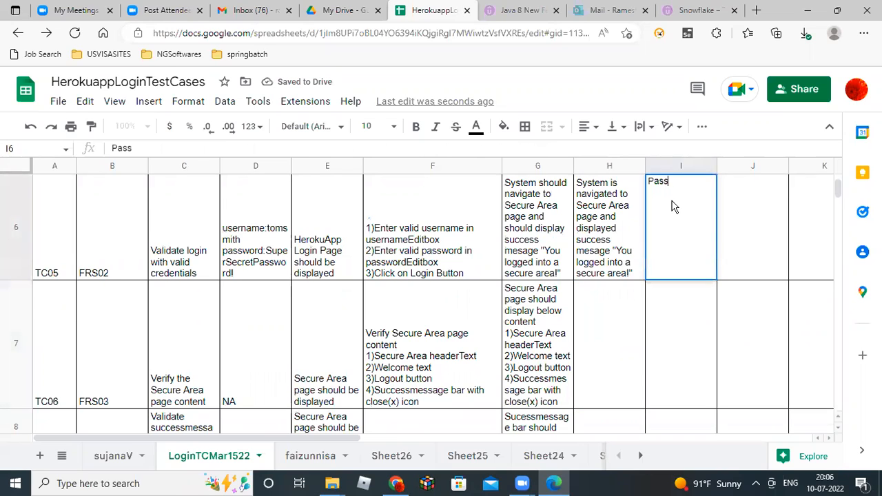
key(Return)
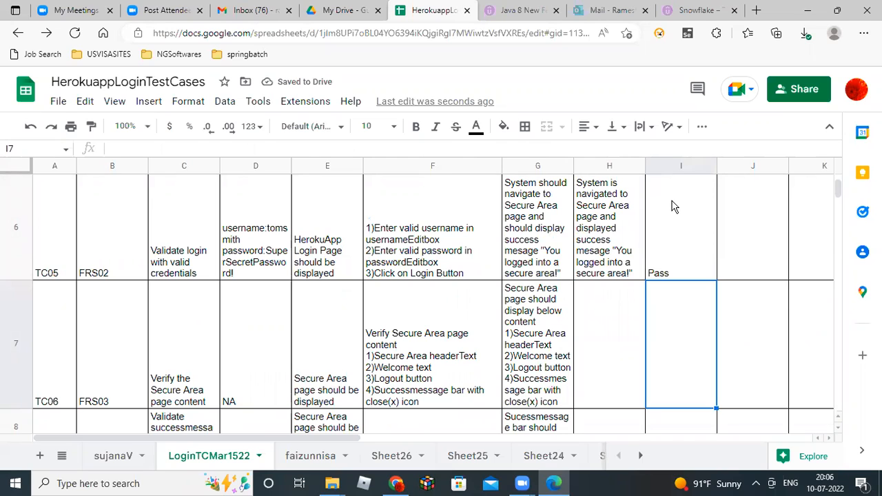
key(Left)
key(Left)
key(Left)
key(Left)
key(Left)
key(Left)
key(Left)
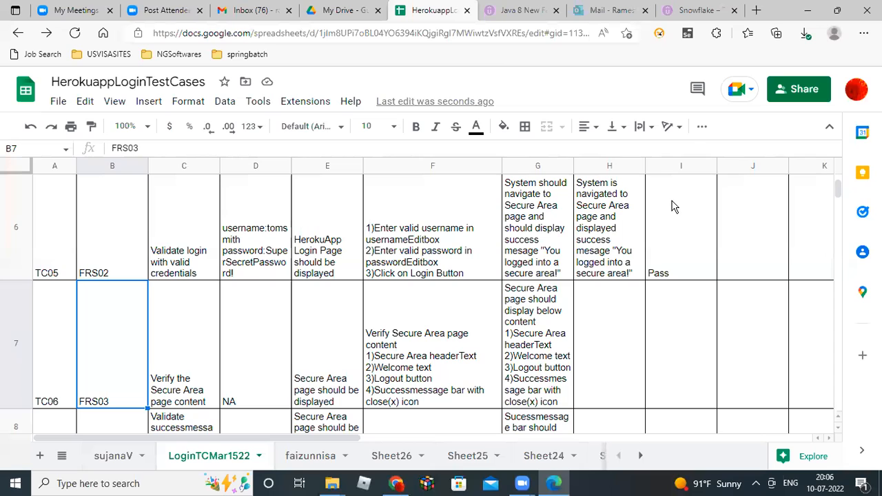
Review TC06's test details against the Secure Area page content.
key(Right)
key(Right)
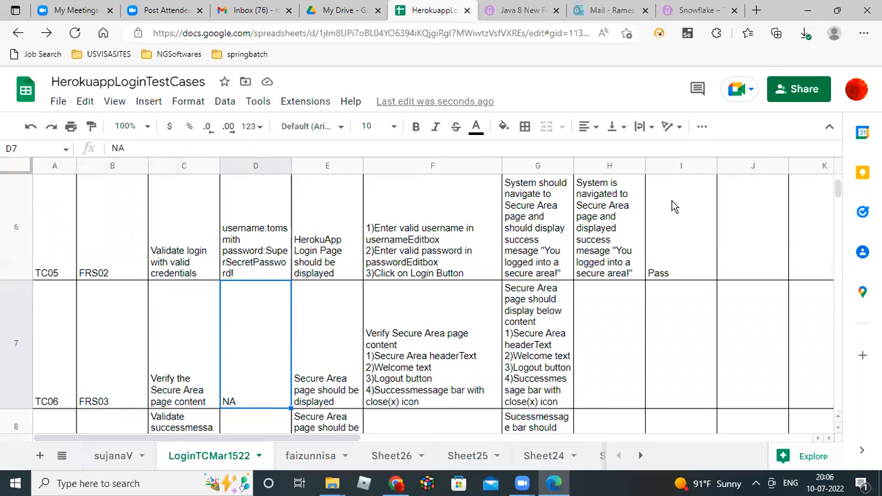
key(Right)
key(Right)
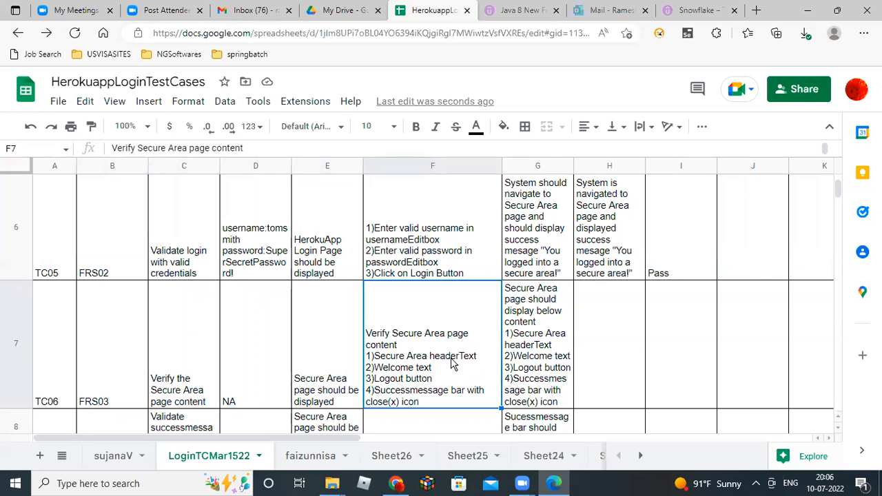
key(alt+Tab)
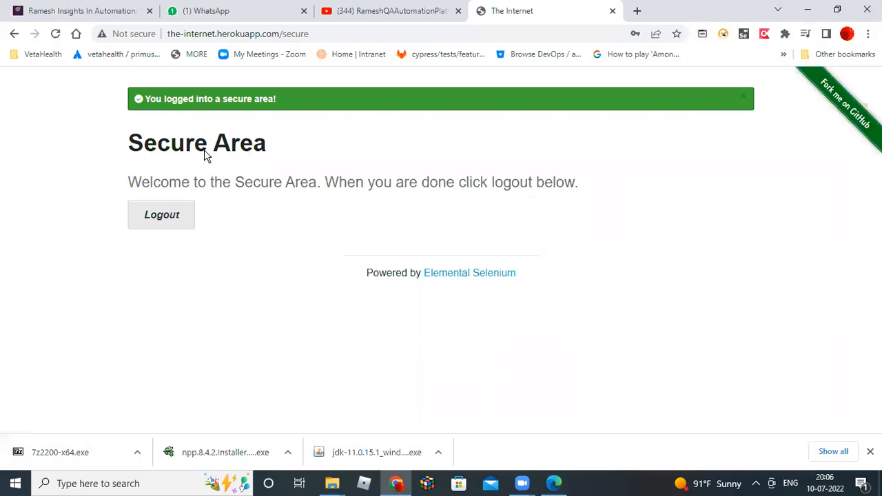
key(alt+Tab)
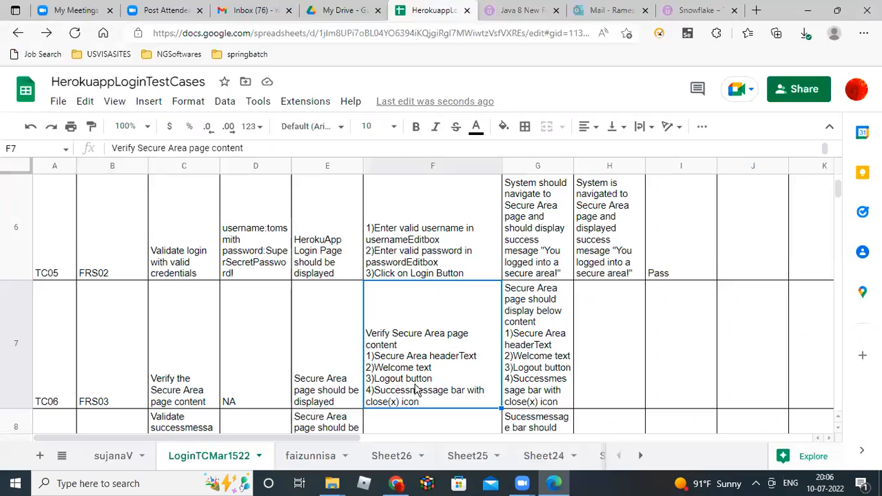
key(alt+Tab)
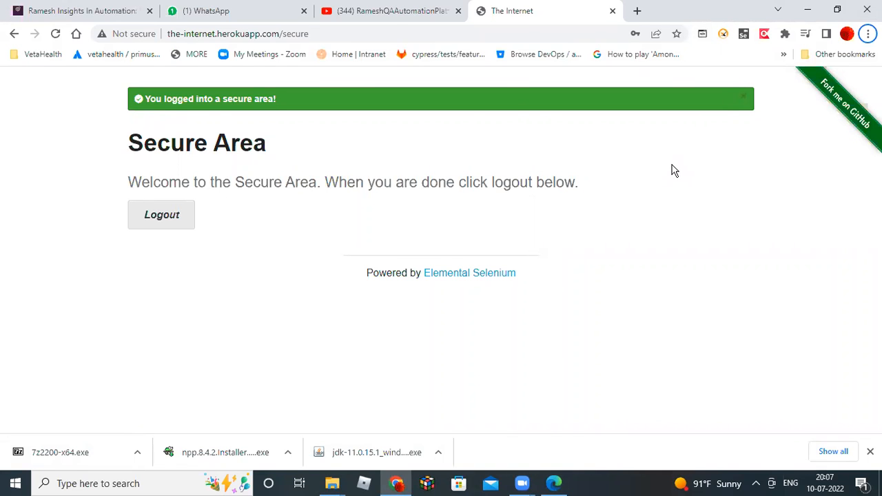
key(alt+Tab)
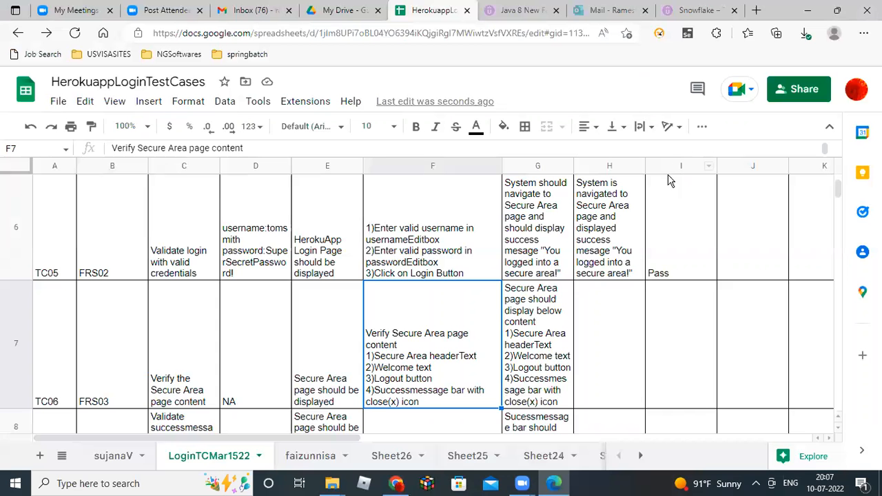
Fill H7 with G7's text reworded to 'Secure Area page is displayed with below content'.
click(540, 366)
double_click(540, 366)
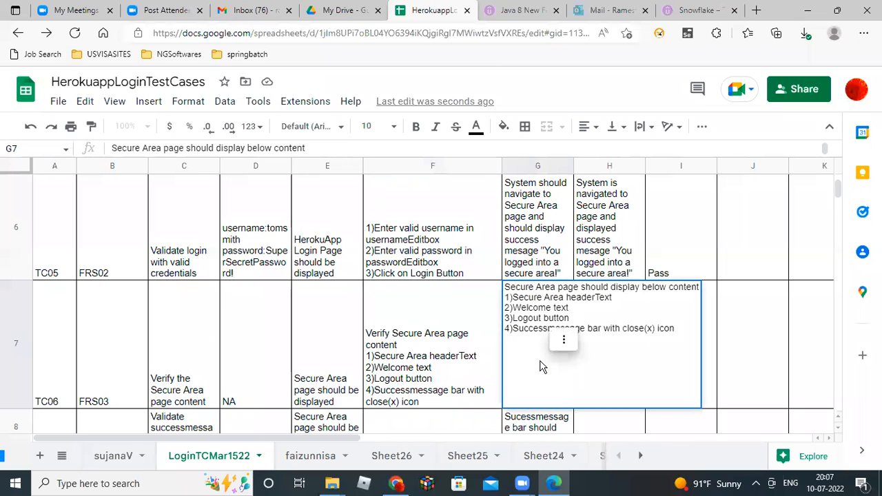
drag(506, 286, 673, 328)
key(ctrl+c)
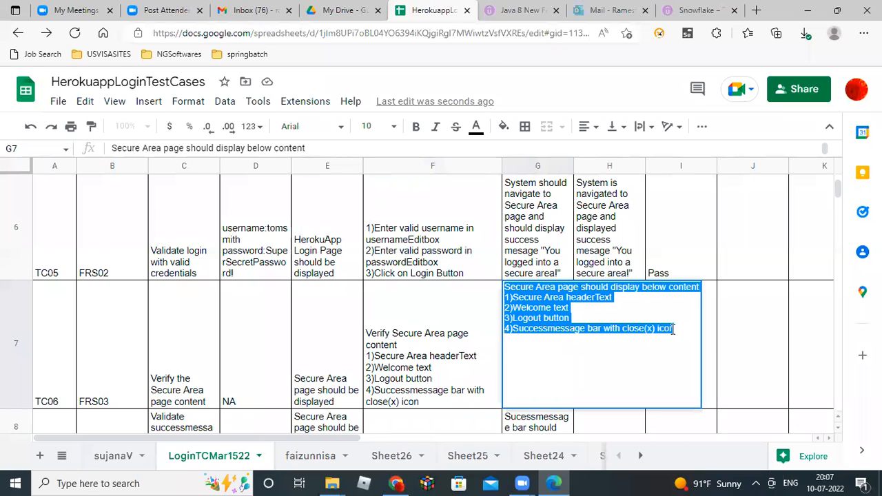
click(728, 347)
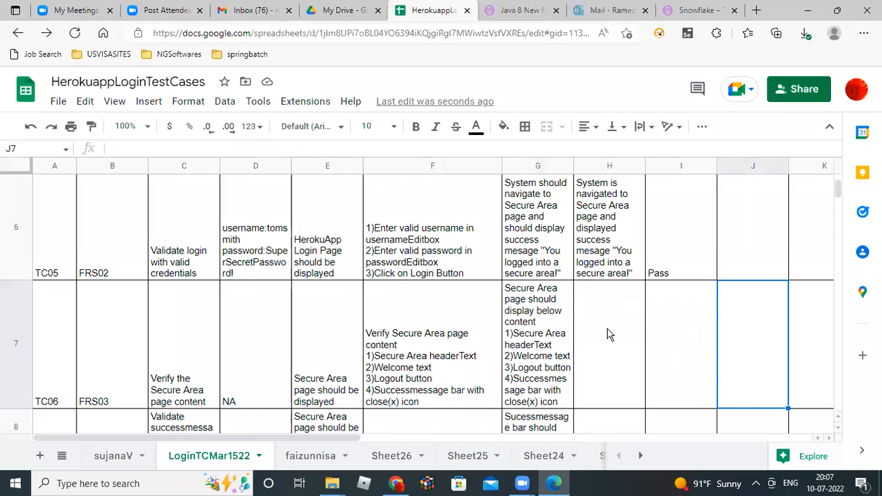
double_click(608, 334)
key(ctrl+v)
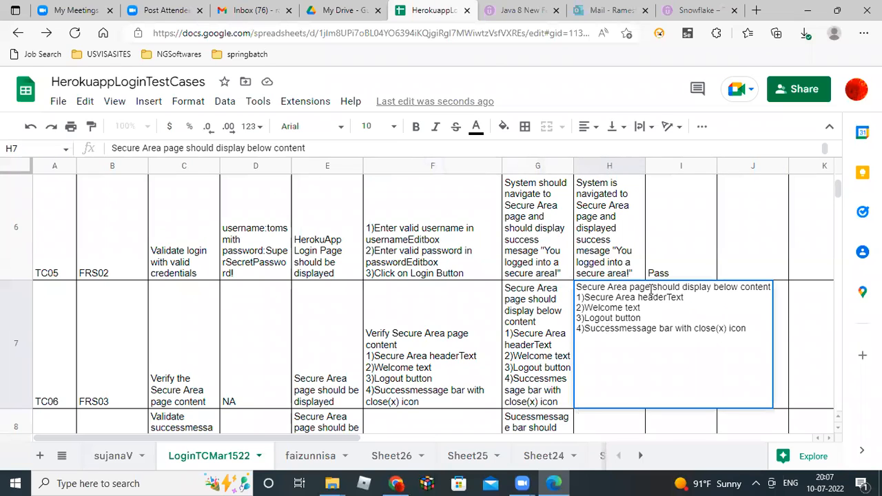
text(i)
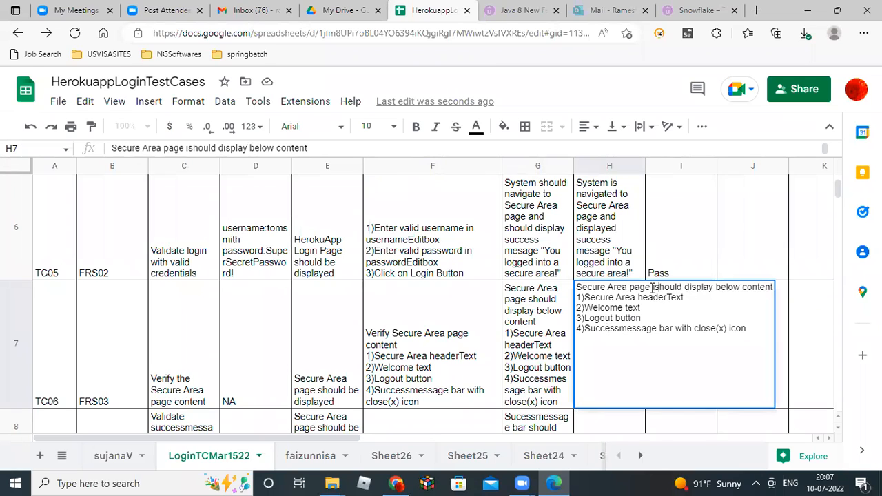
key(shift+Right)
key(shift+Right)
key(shift+Right)
key(shift+Right)
key(shift+Right)
key(BackSpace)
key(Right)
key(Right)
key(Right)
key(Right)
key(Right)
key(Right)
key(Right)
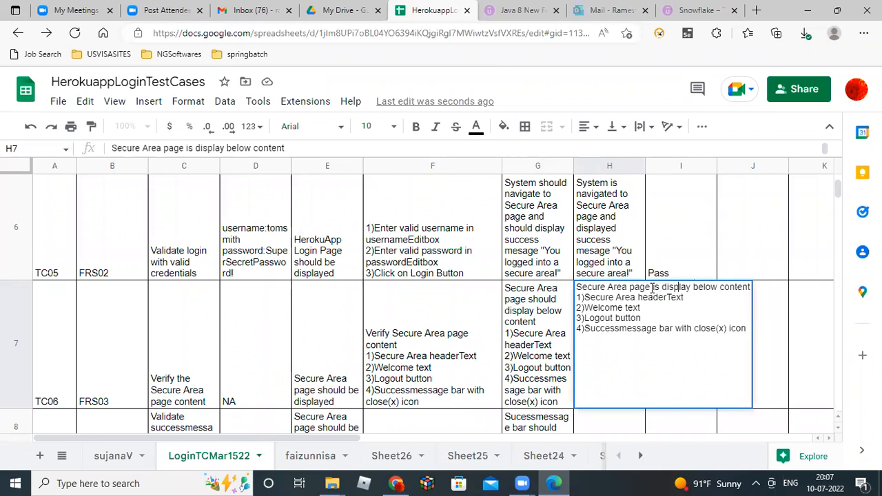
text(ed)
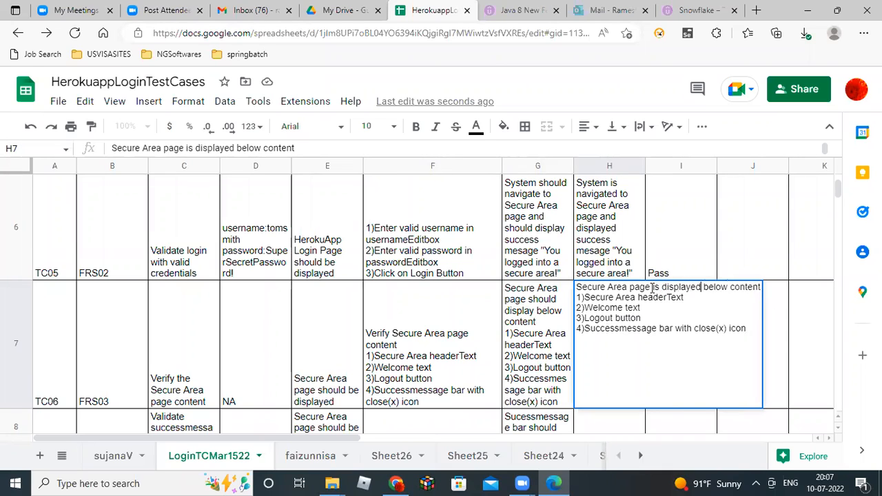
text( with)
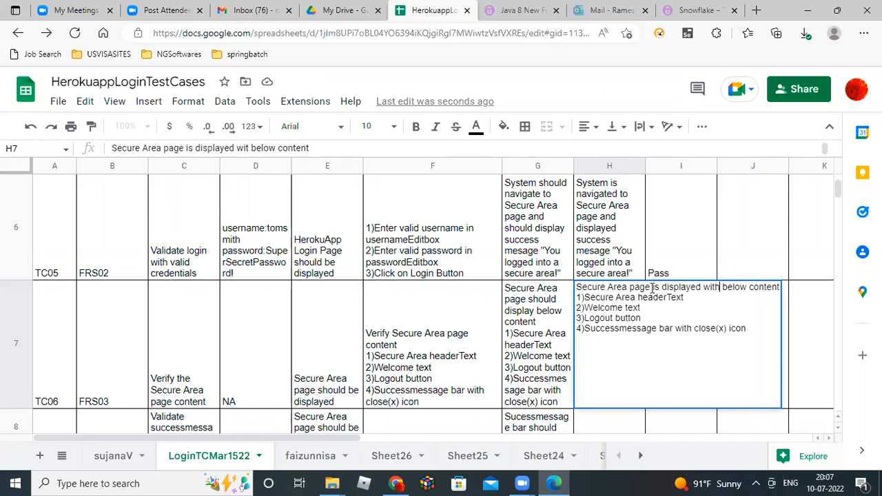
key(Return)
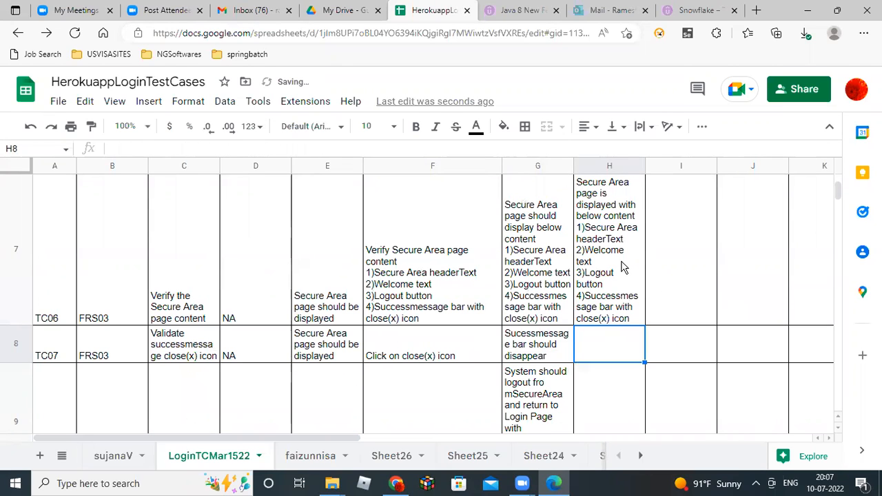
Mark TC06's status in I7 as Pass.
click(661, 268)
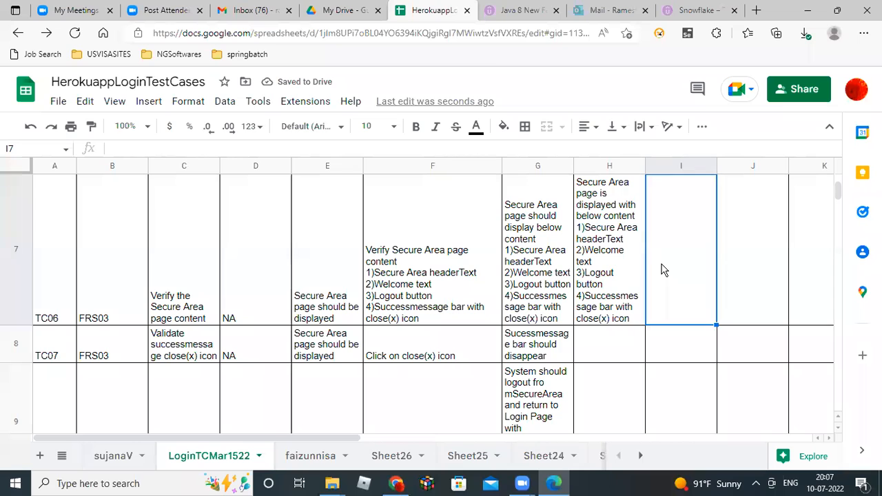
text(Pass)
key(Return)
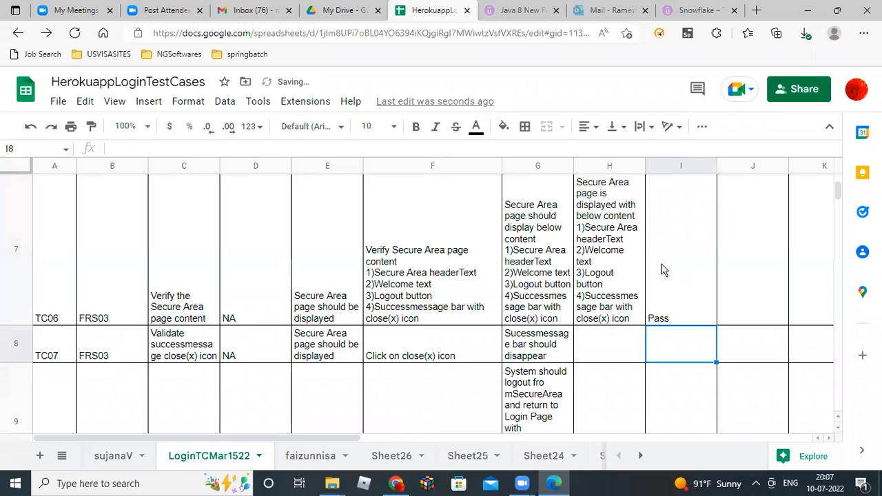
key(Left)
key(Left)
key(Left)
key(Left)
key(Left)
key(Left)
key(Left)
key(Left)
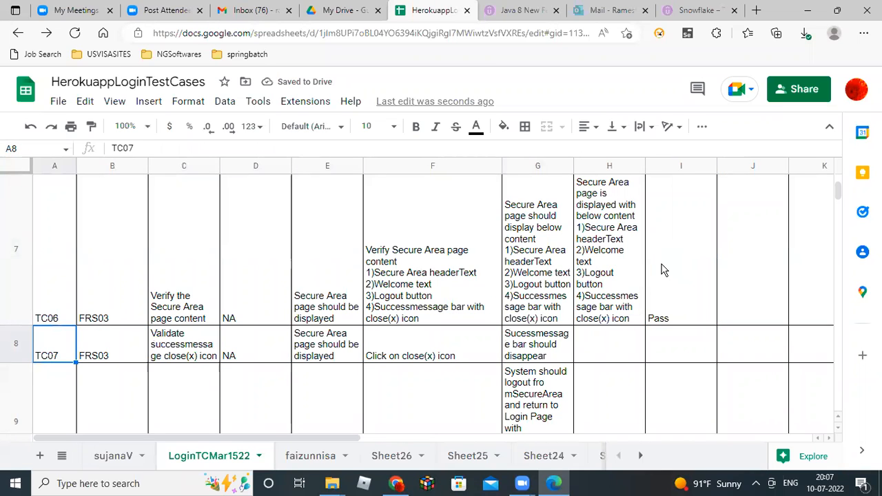
Dismiss the green success message bar on the Secure Area page for TC07.
key(Right)
key(Right)
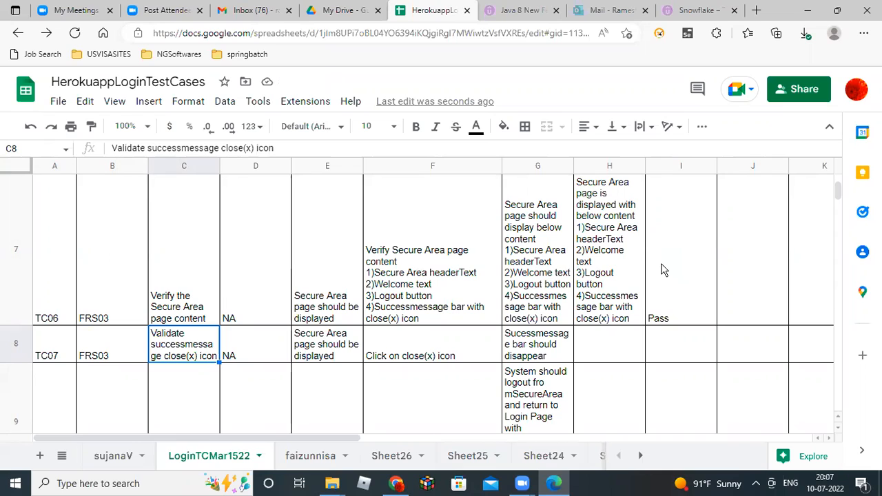
key(alt+Tab)
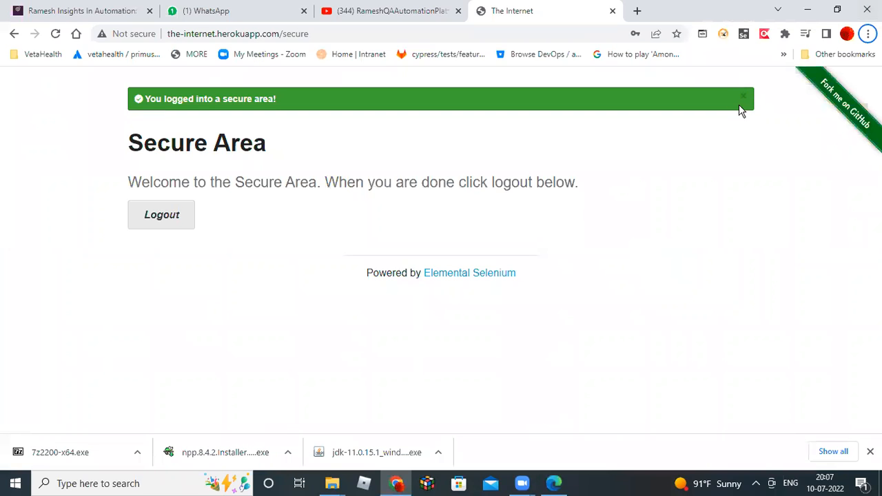
key(alt+Tab)
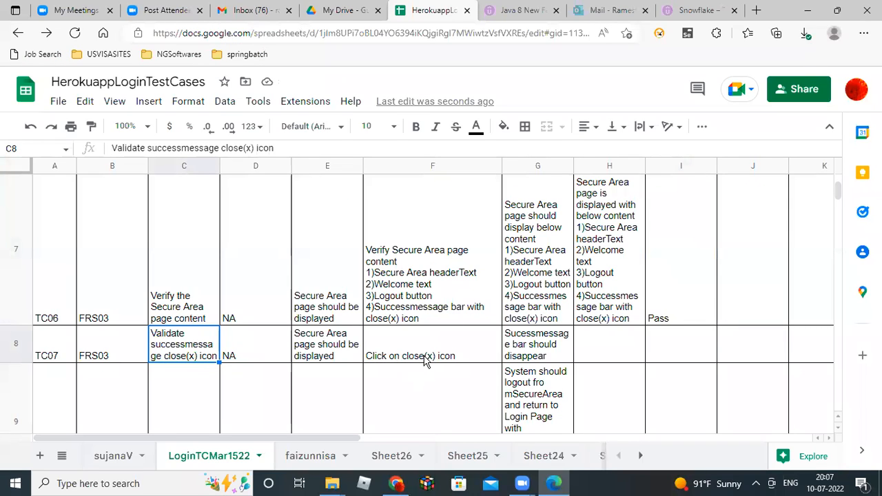
key(alt+Tab)
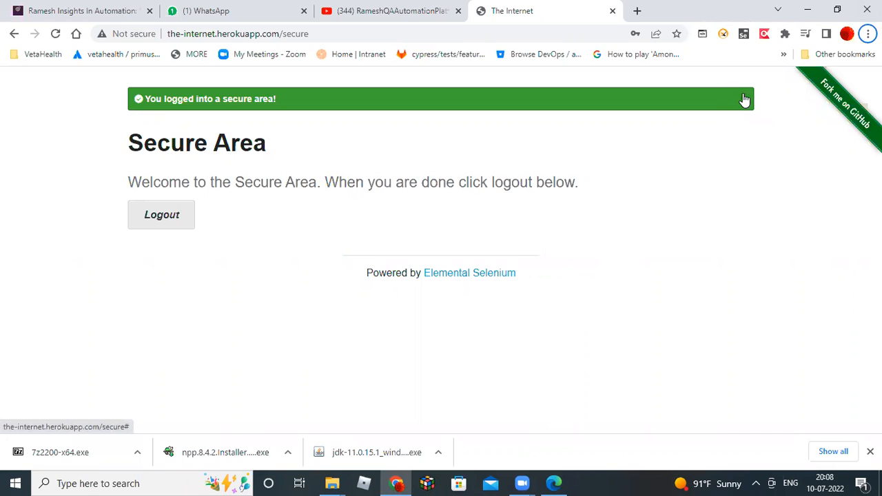
click(744, 100)
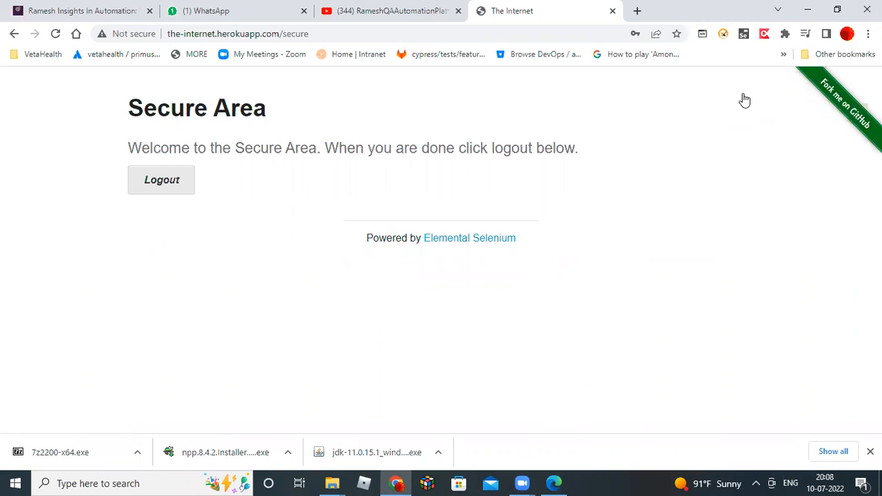
key(alt+Tab)
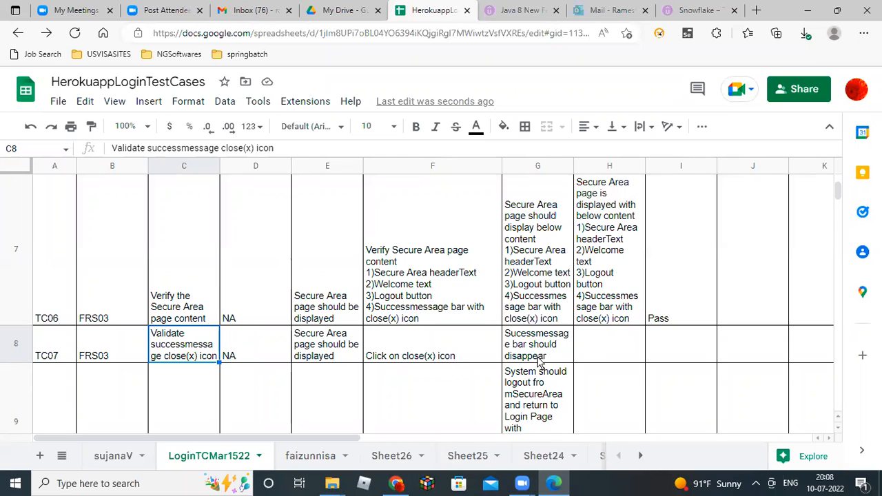
Enter 'SuccessMessage bar is disappeared' in H8 and 'Pass' in I8.
double_click(591, 346)
text(Success)
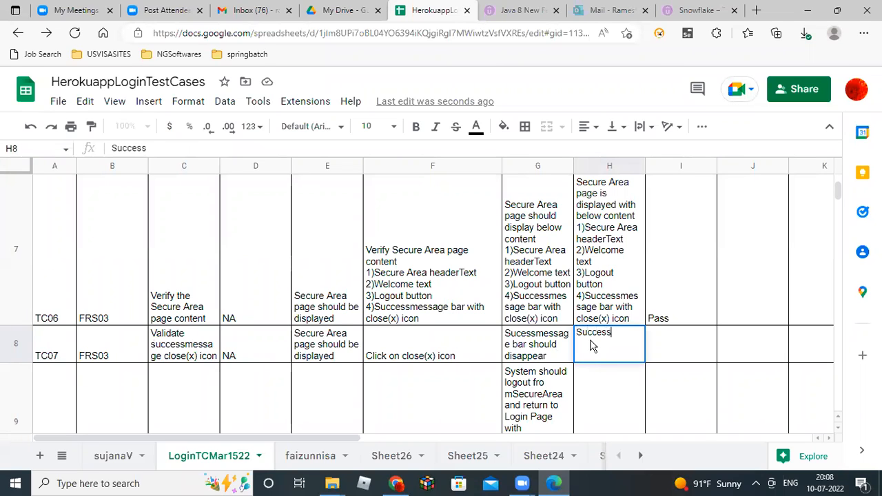
text(Message )
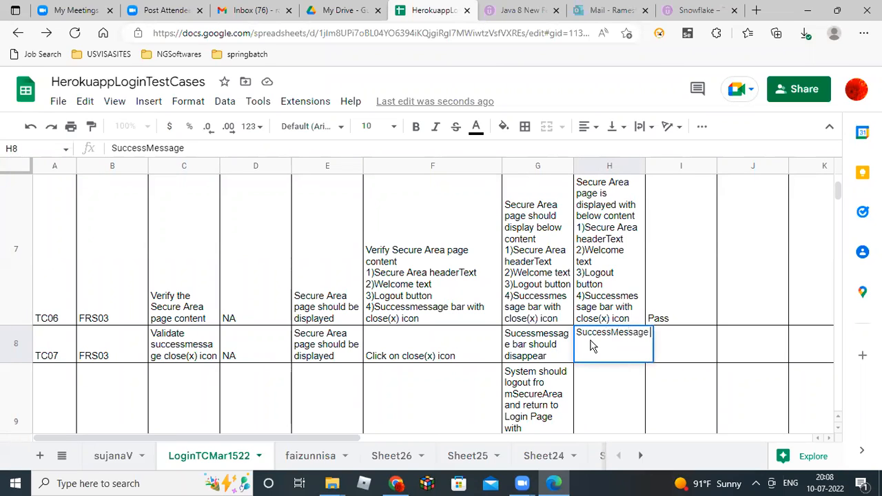
text(bar is di)
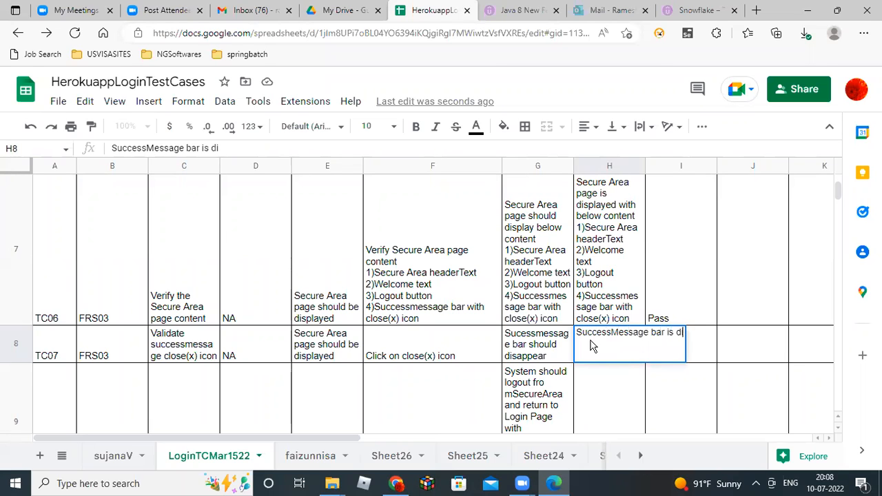
text(sappeared)
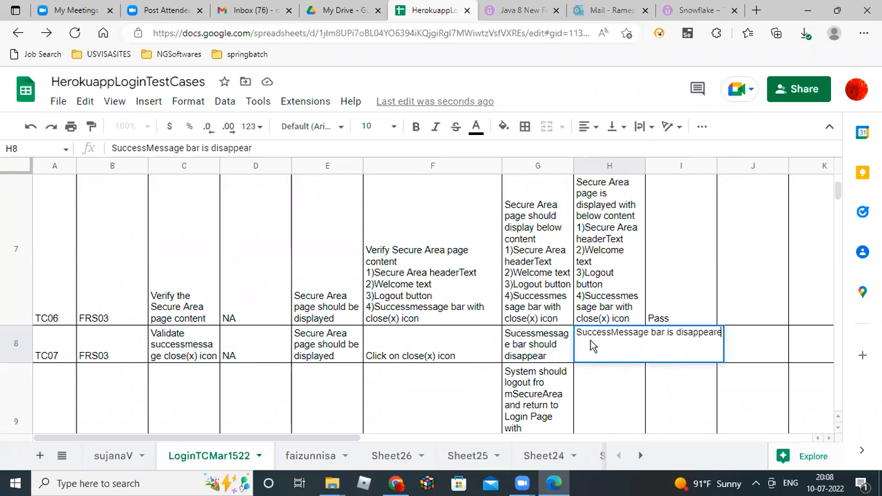
key(Return)
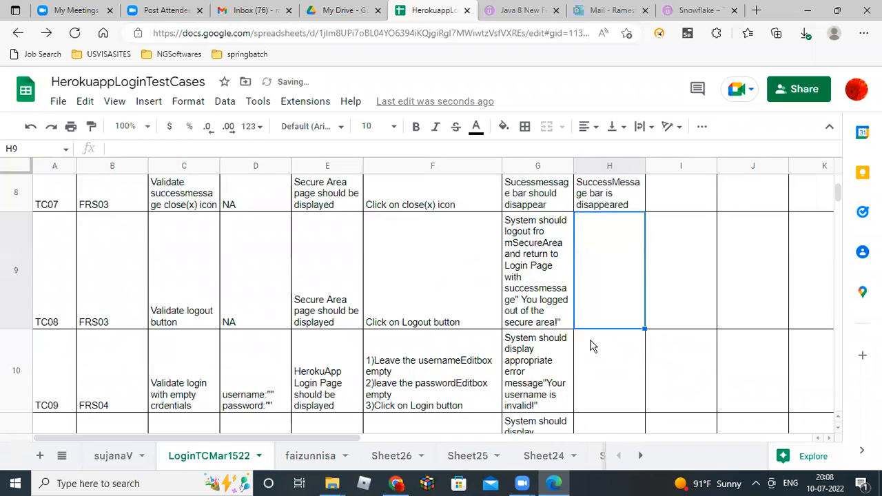
key(Up)
key(Right)
text(Pass)
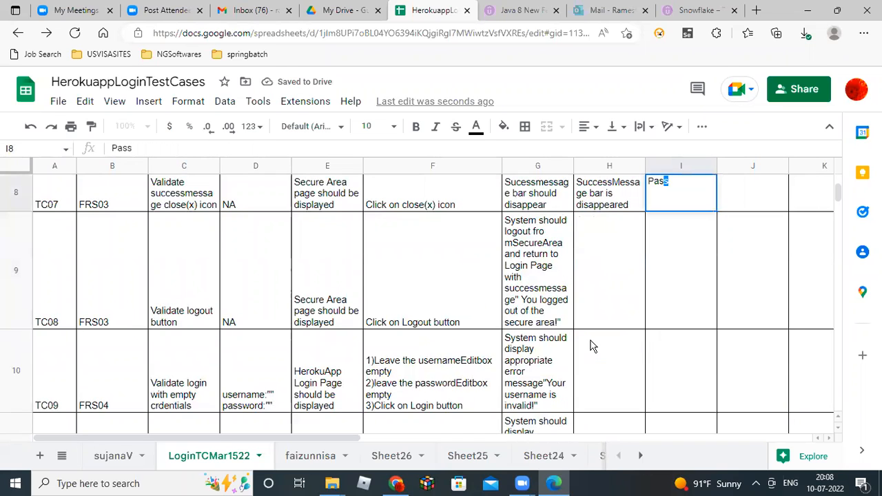
key(Return)
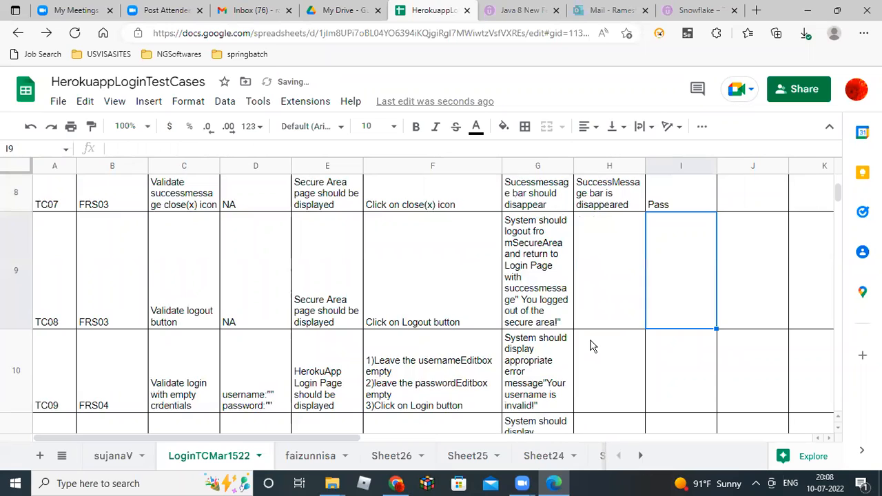
key(Left)
key(Left)
key(Left)
key(Left)
key(Left)
key(Left)
key(Left)
key(Left)
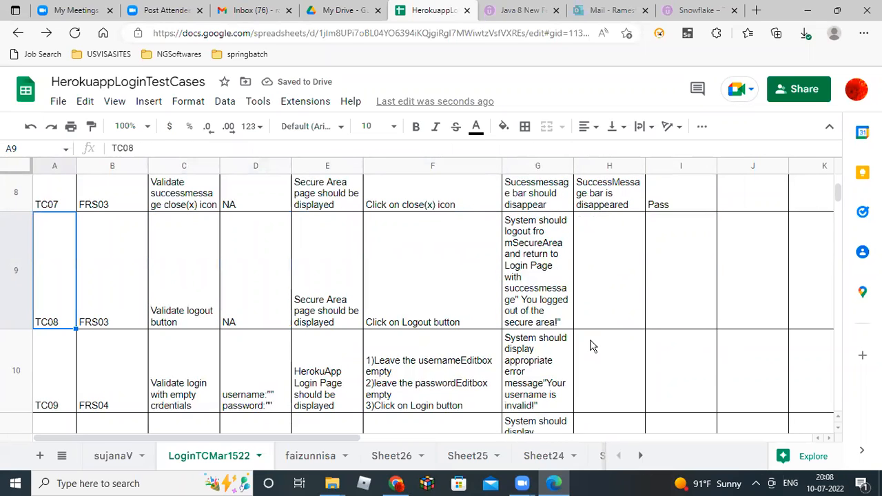
Read TC08's requirement reference, test description and test step across row 9.
key(Right)
key(Right)
key(Right)
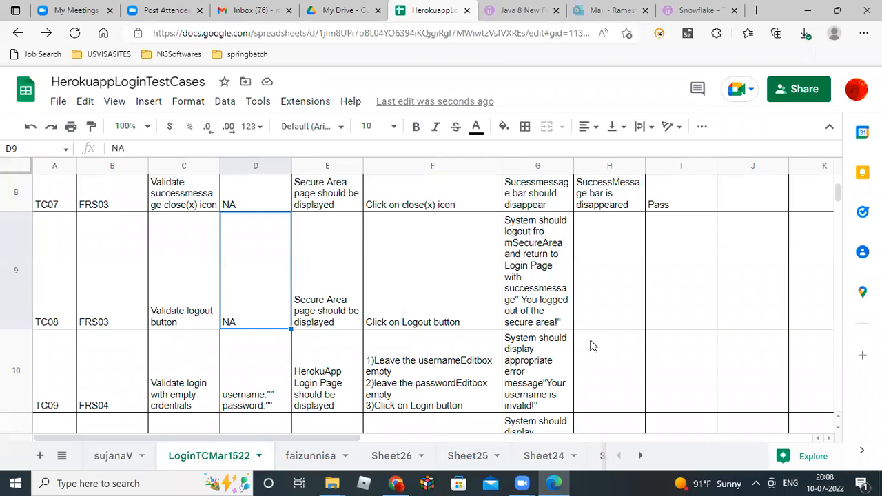
key(Left)
key(Left)
key(Left)
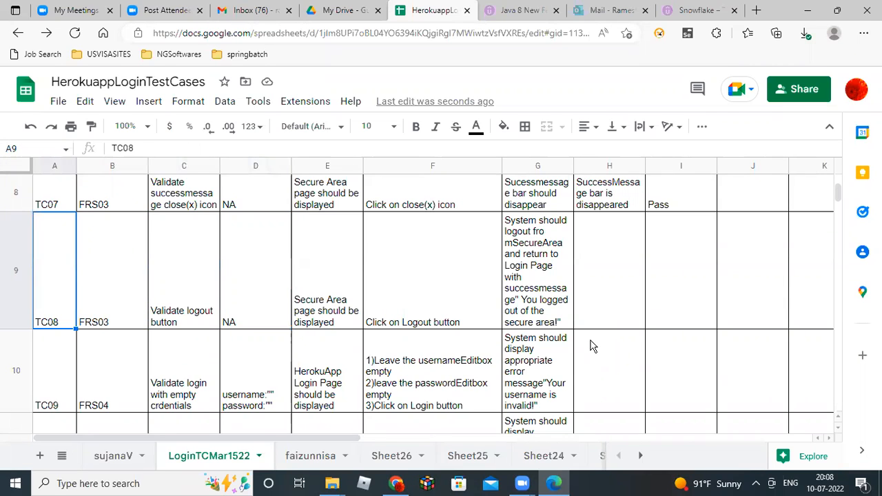
key(Right)
key(Right)
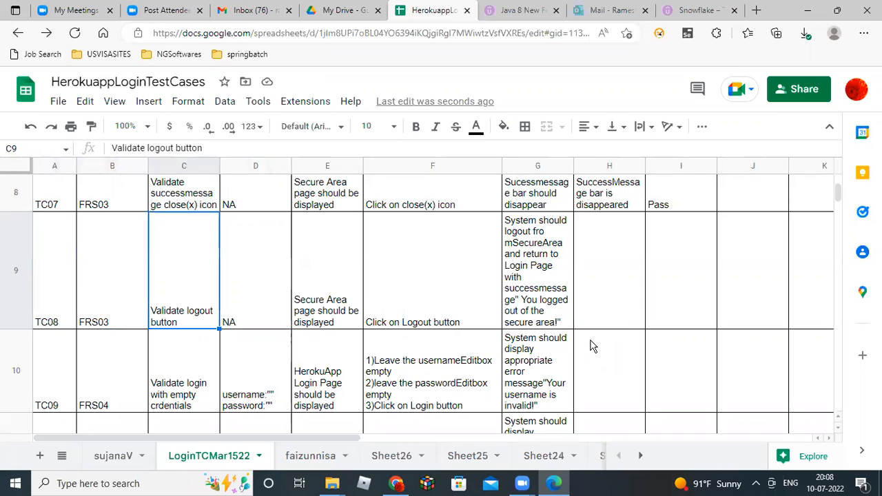
key(Right)
key(Right)
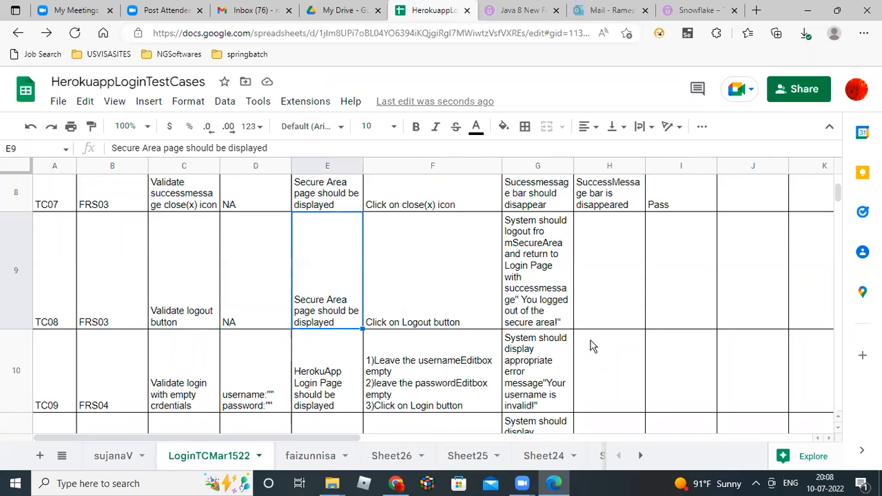
key(Right)
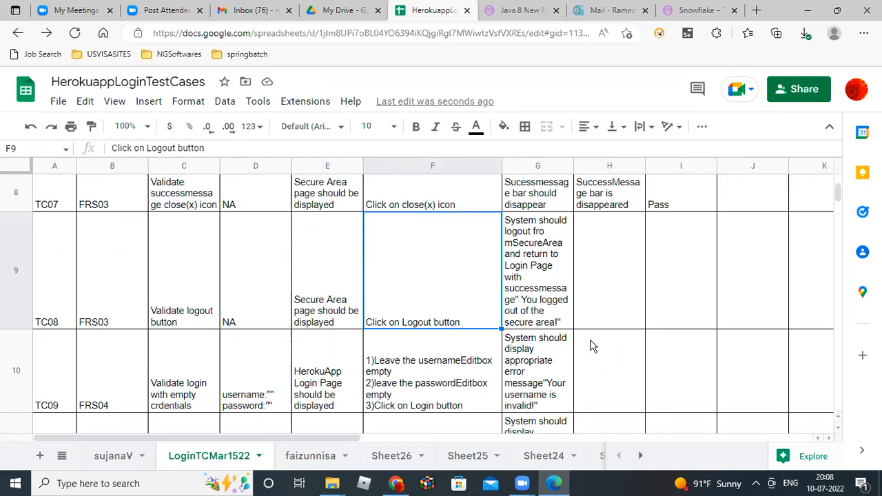
Log out of the Secure Area in Chrome and come back to the test-case sheet.
key(alt+Tab)
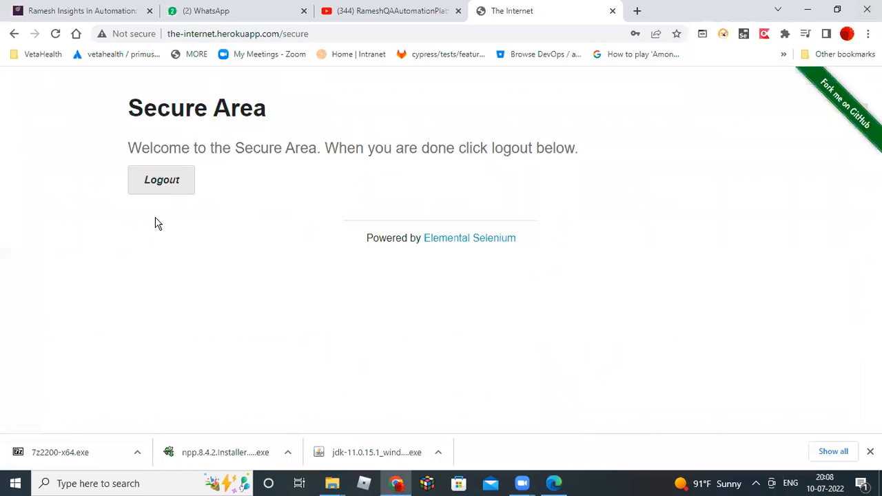
key(alt+Tab)
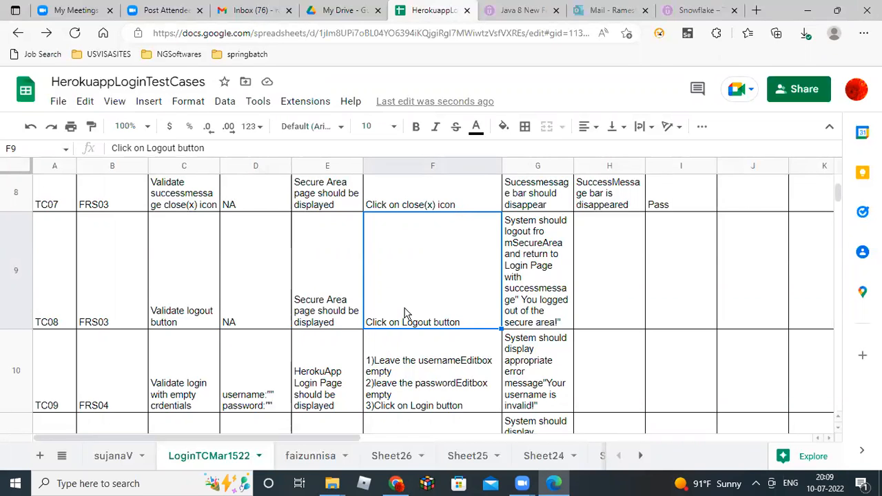
key(alt+Tab)
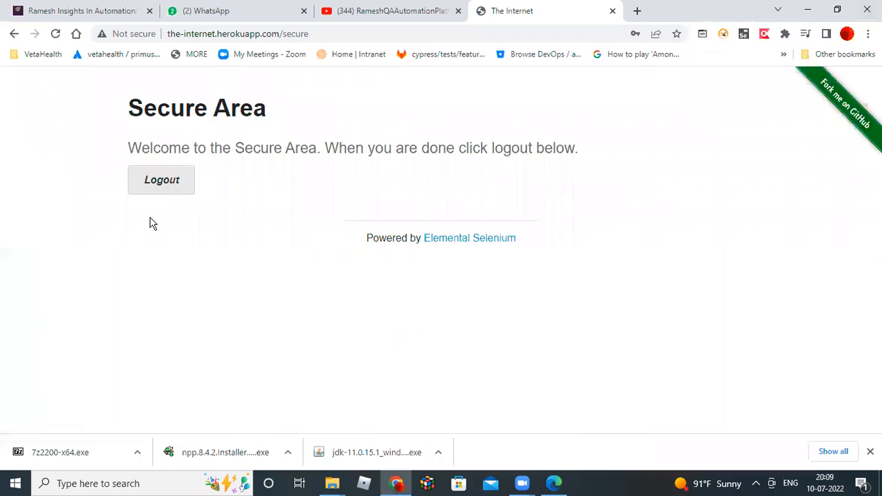
click(167, 188)
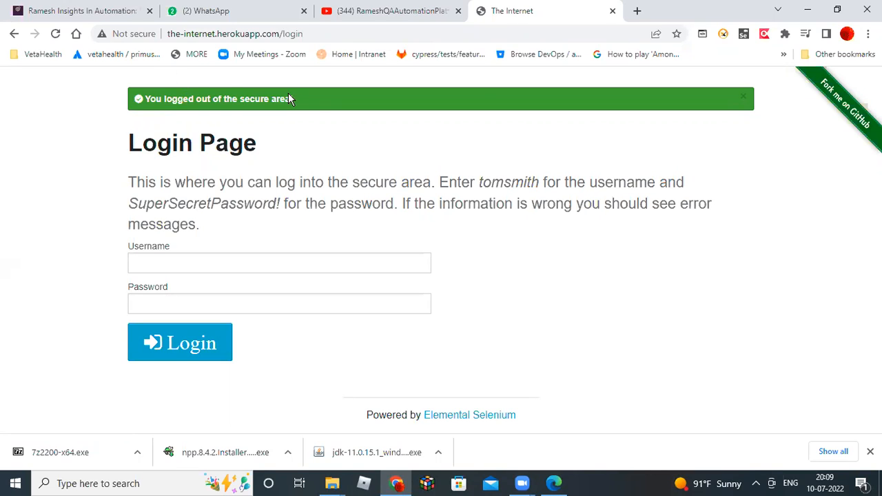
key(alt+Tab)
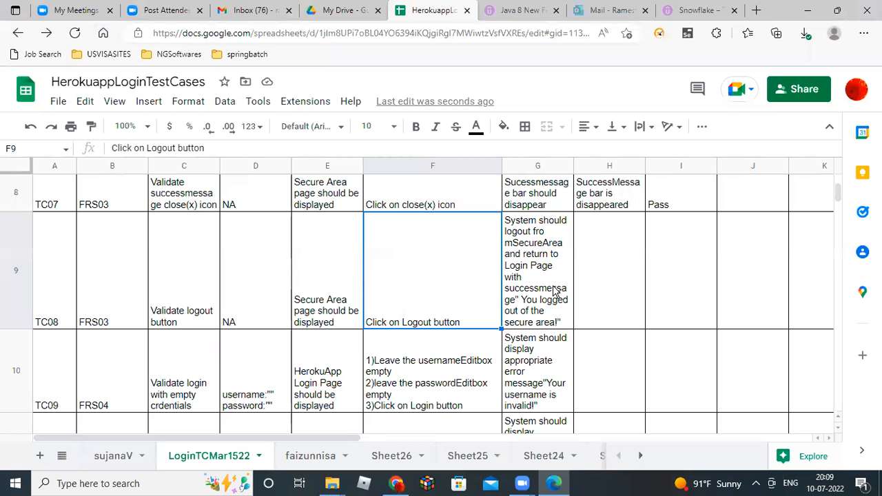
Paste the logout text into TC08's actual result cell H9.
double_click(550, 292)
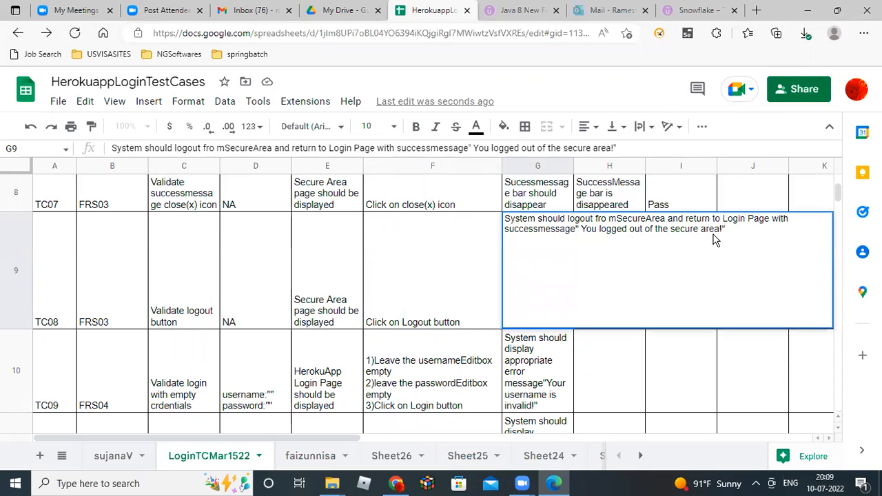
drag(726, 231, 501, 220)
key(ctrl+c)
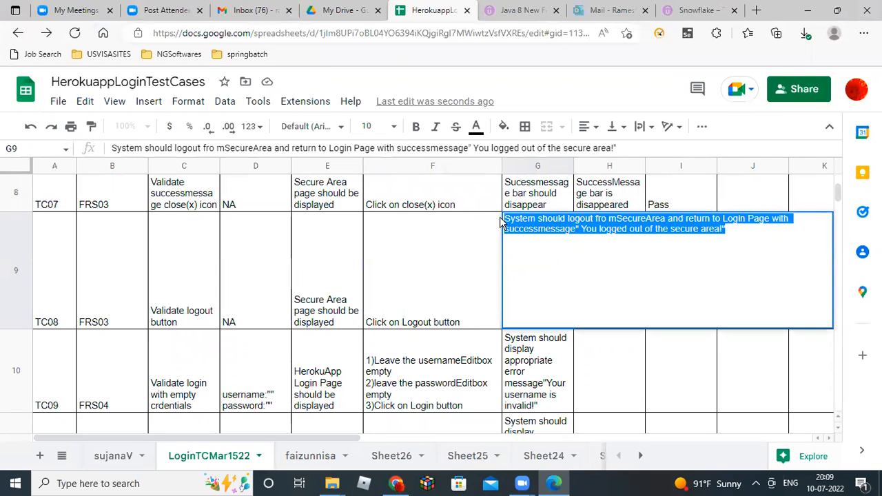
click(458, 288)
double_click(587, 289)
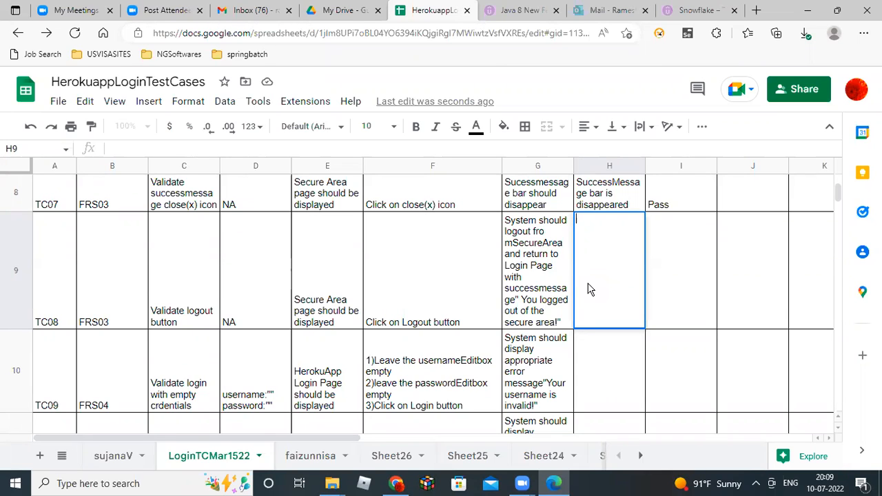
key(ctrl+v)
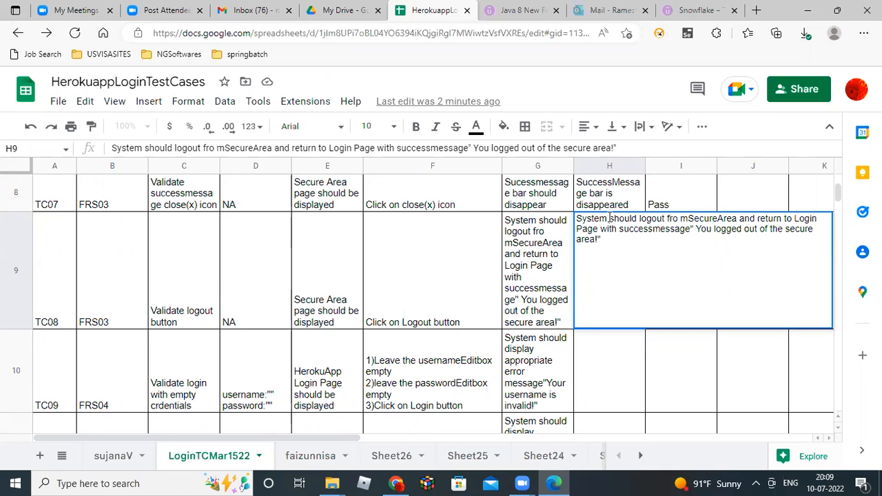
Reword H9 to read 'System is loggedout from SecureArea…' and confirm it.
key(shift+Right)
key(shift+Right)
key(shift+Right)
key(shift+Right)
key(shift+Right)
key(shift+Right)
text(is)
key(Right)
key(Right)
key(Right)
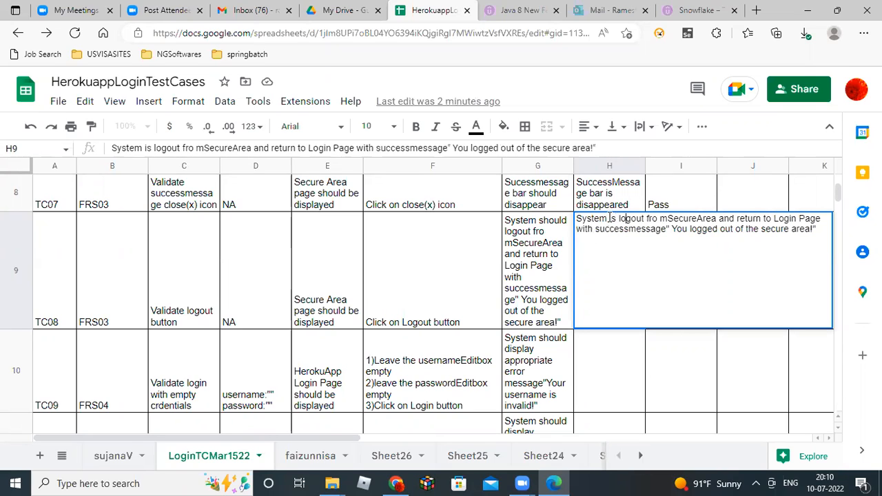
text(ged)
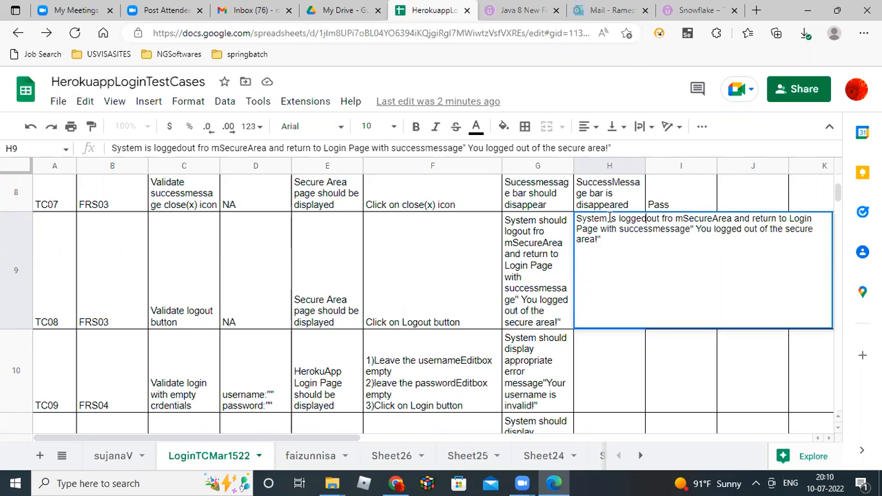
key(Right)
key(Right)
key(Right)
key(Right)
key(Right)
key(Right)
key(Delete)
key(Right)
key(Right)
key(Right)
key(Right)
key(Right)
key(Right)
key(Right)
key(Right)
key(Right)
key(Right)
key(Right)
key(Right)
key(Right)
key(Right)
key(Right)
key(Right)
key(Right)
key(Right)
key(Right)
key(Right)
key(Right)
key(Right)
key(Right)
key(Right)
key(Right)
key(Right)
key(Right)
key(Right)
key(Right)
key(Right)
key(Right)
key(Return)
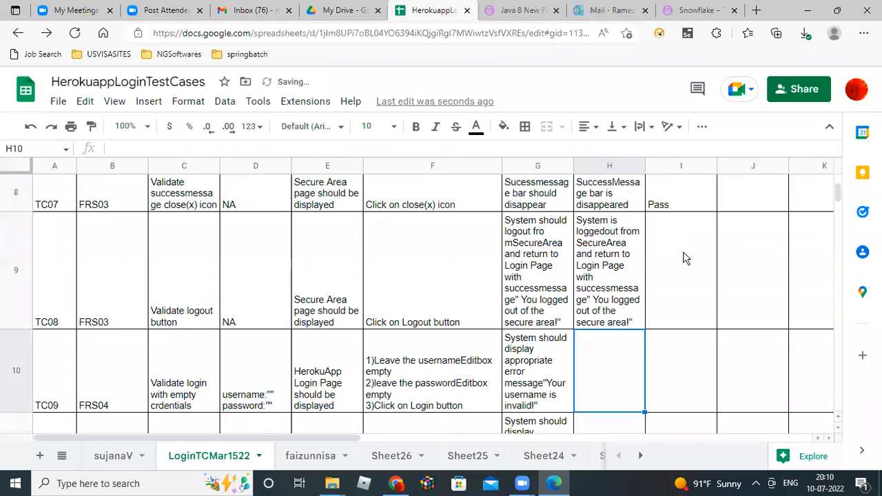
Set TC08's status in I9 to Pass.
click(685, 257)
text(Pass)
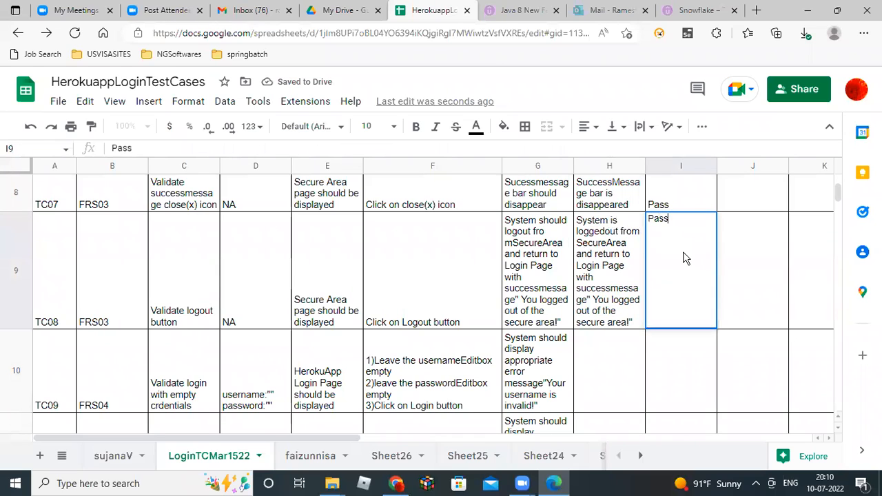
key(Return)
click(685, 257)
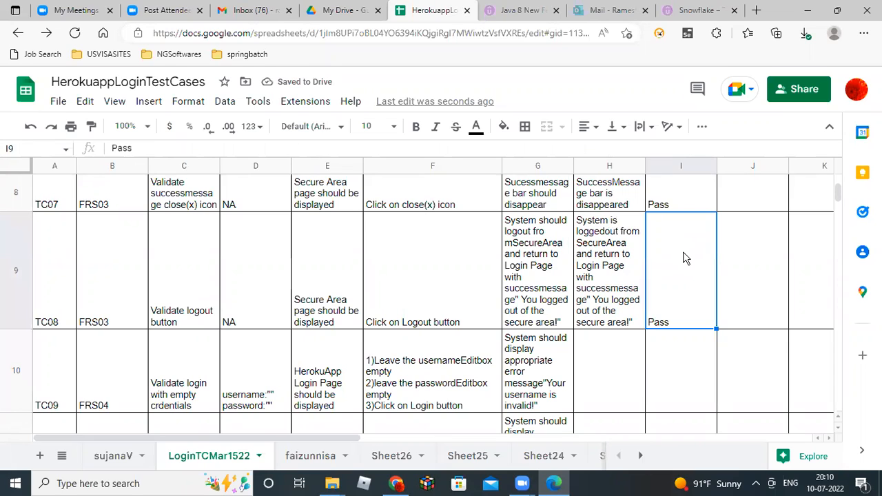
Move down from TC08 to TC09's description in row 10.
key(Left)
key(Left)
key(Left)
key(Left)
key(Left)
key(Left)
key(Left)
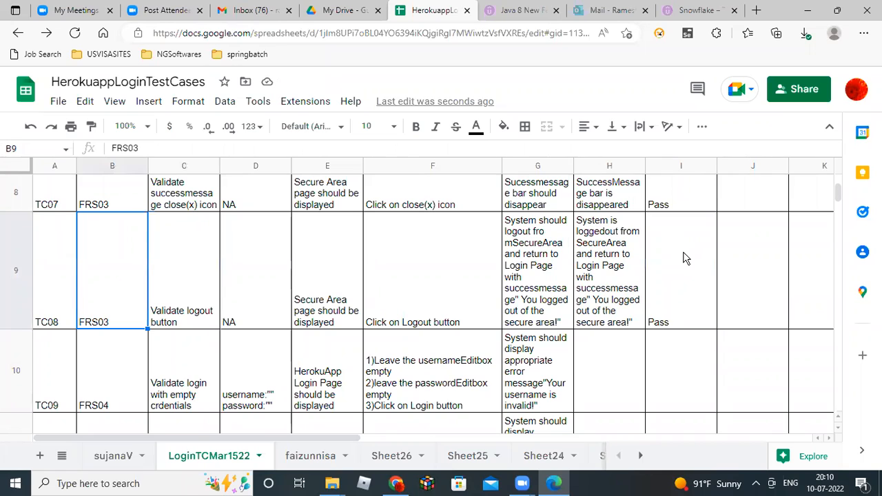
key(Down)
key(Right)
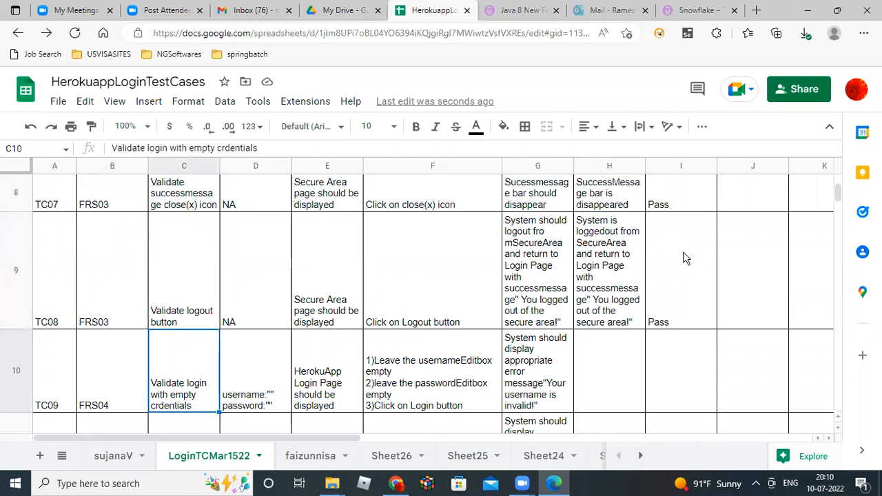
Submit the herokuapp login with empty Username and Password, then return to Sheets.
key(alt+Tab)
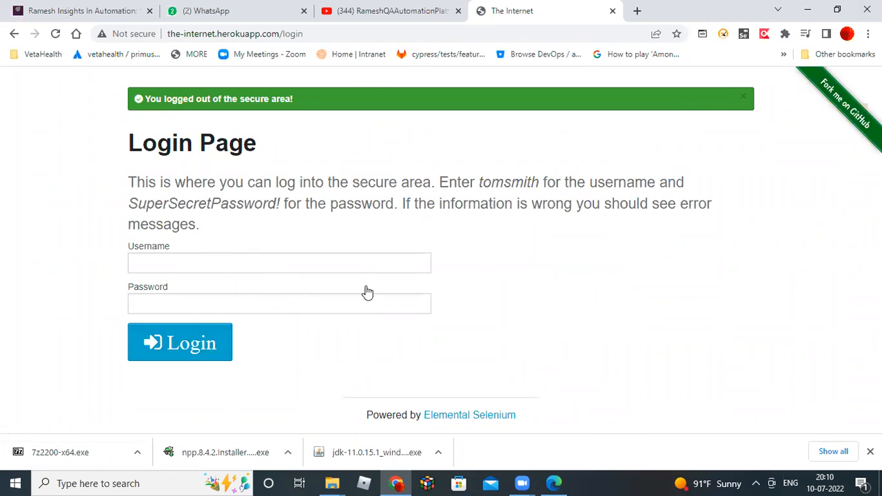
key(alt+Tab)
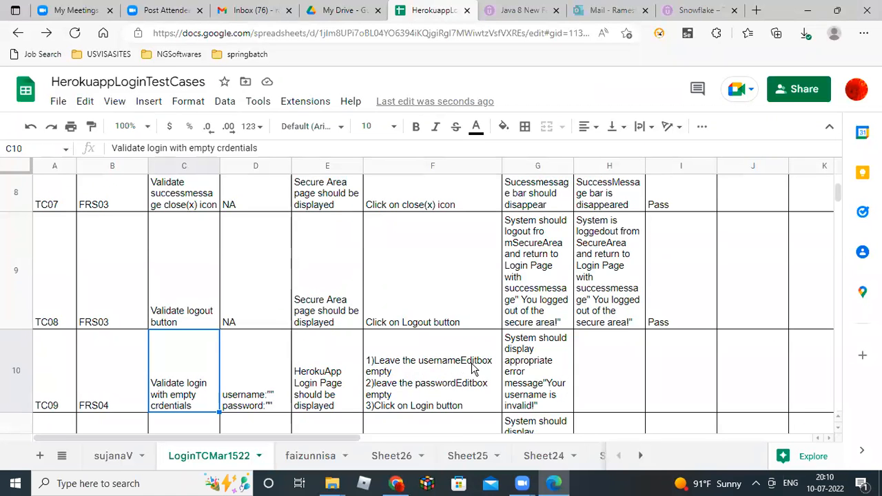
key(alt+Tab)
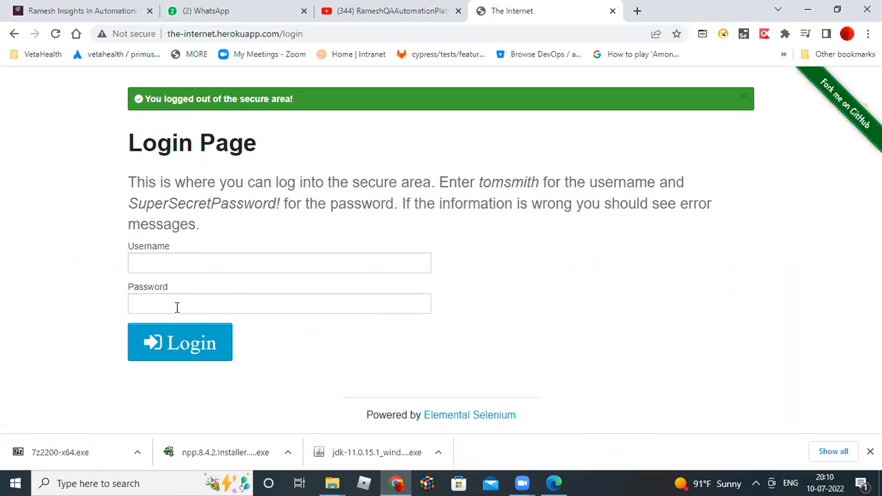
key(alt+Tab)
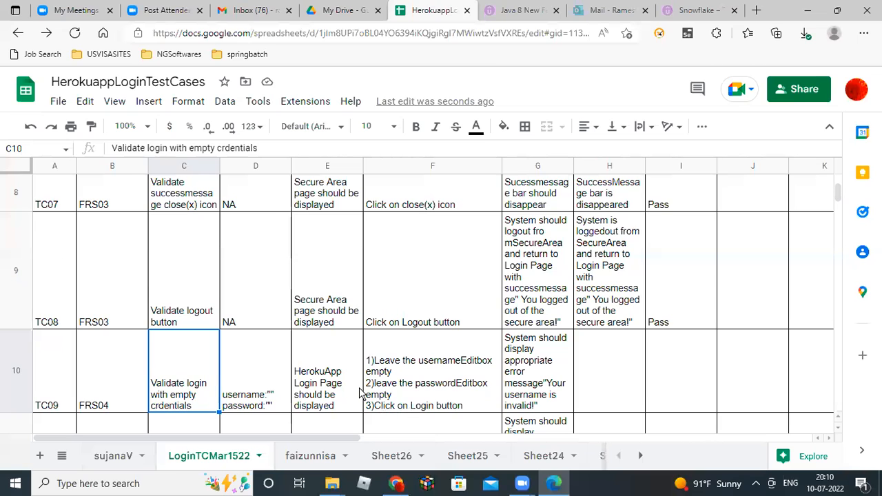
key(alt+Tab)
click(210, 351)
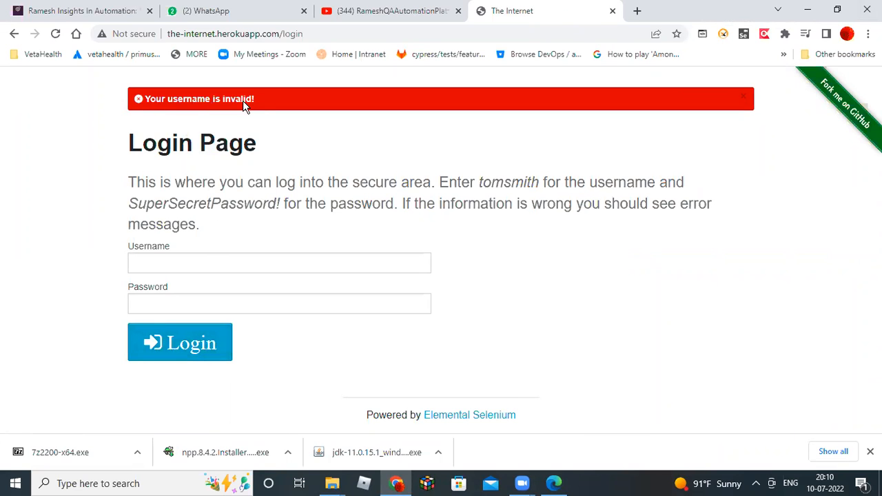
key(alt+Tab)
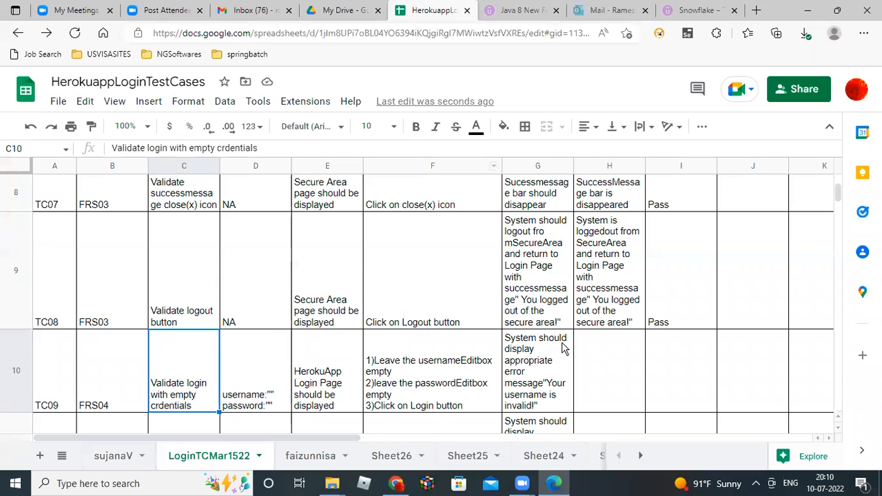
Copy TC09's expected result from G10 into actual result cell H10.
click(544, 362)
key(Return)
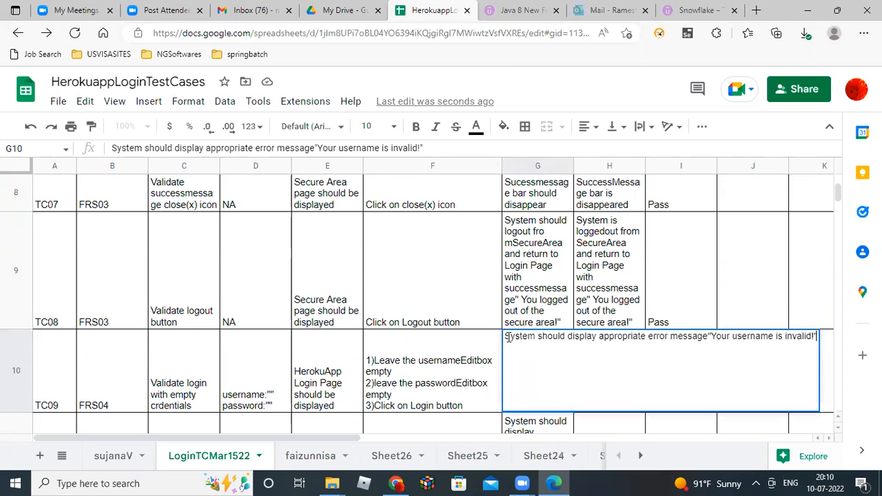
drag(652, 339, 757, 341)
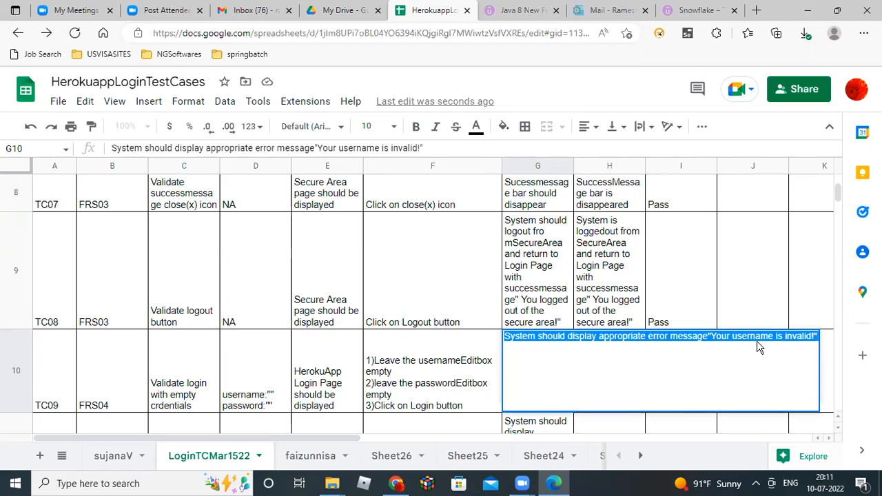
key(ctrl+c)
click(460, 391)
click(624, 388)
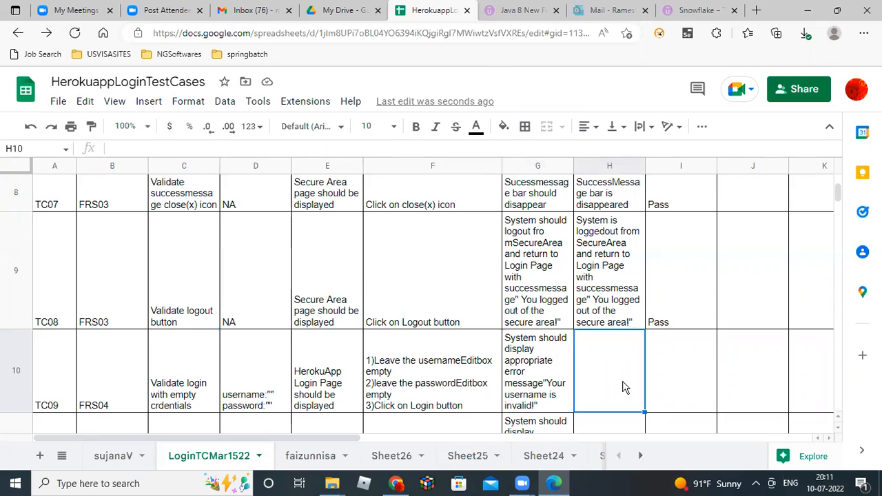
double_click(623, 388)
key(ctrl+v)
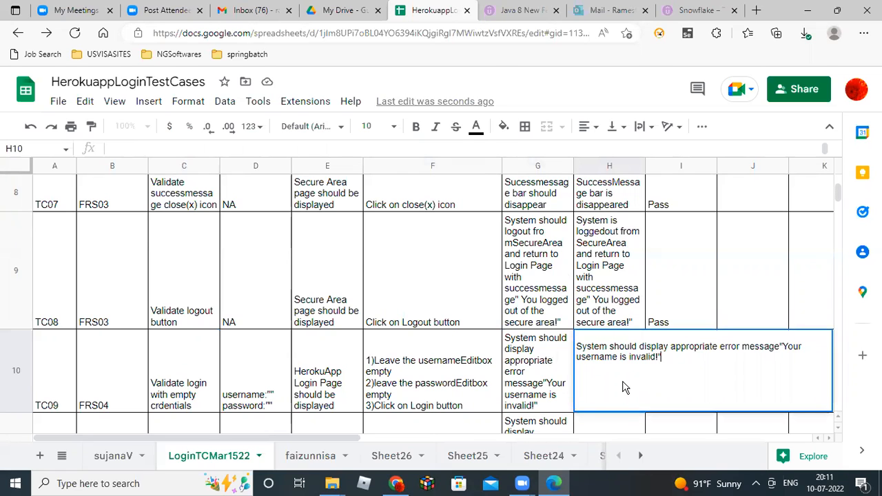
Reword H10 to 'System is not displayed appropriate error message 'Your username is invalid!''.
key(ctrl+plus)
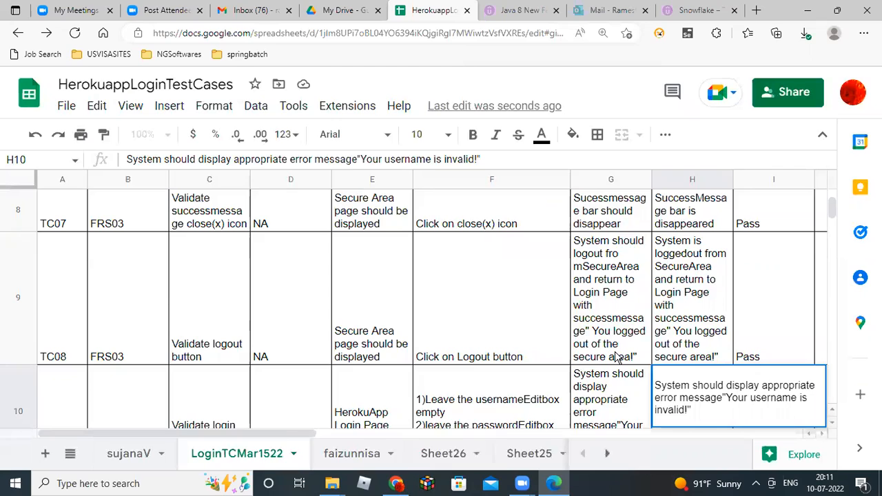
click(693, 385)
text(i)
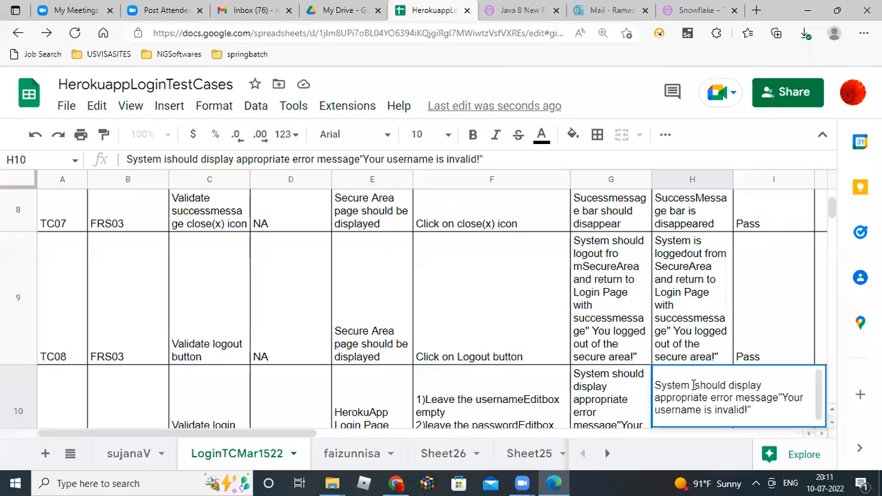
key(shift+Right)
key(shift+Right)
key(shift+Right)
key(shift+Right)
key(shift+Right)
key(BackSpace)
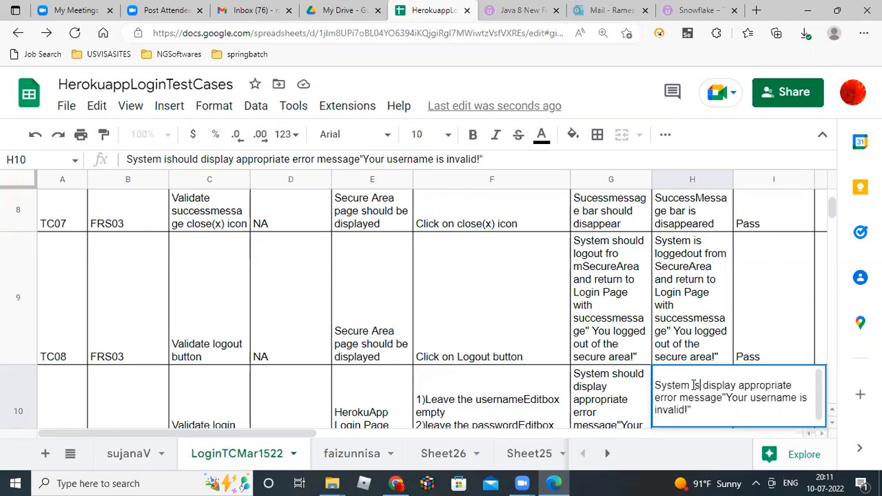
text(not)
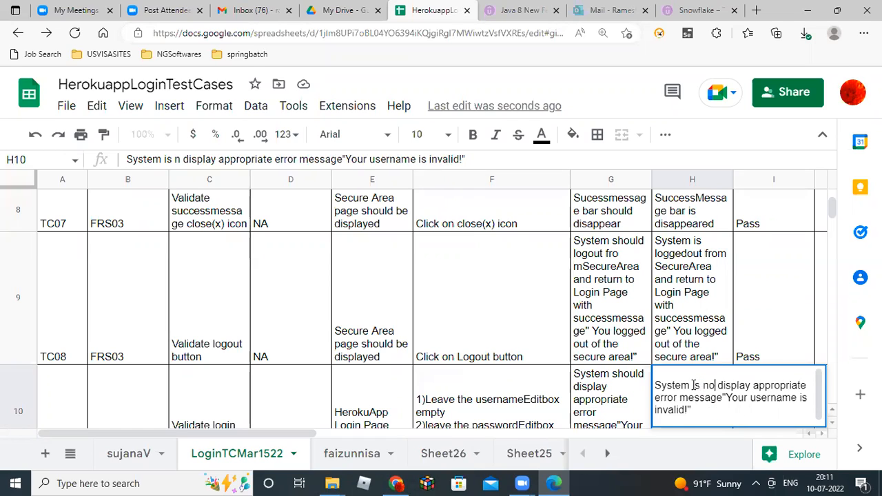
key(Right)
key(Right)
key(Right)
key(Right)
key(Right)
key(Right)
key(Right)
key(Right)
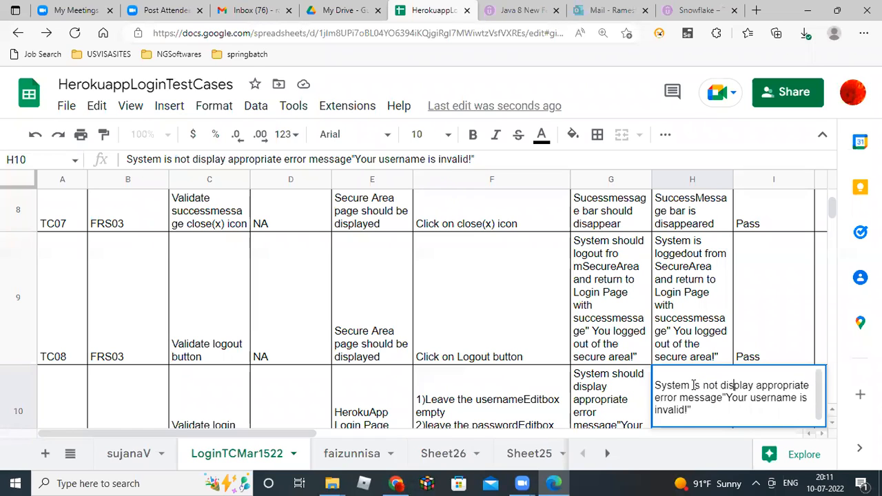
text(ed)
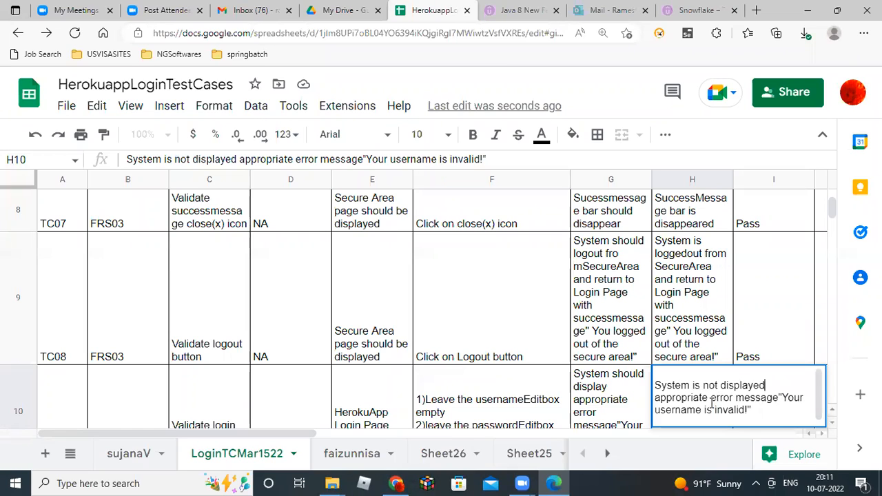
click(624, 400)
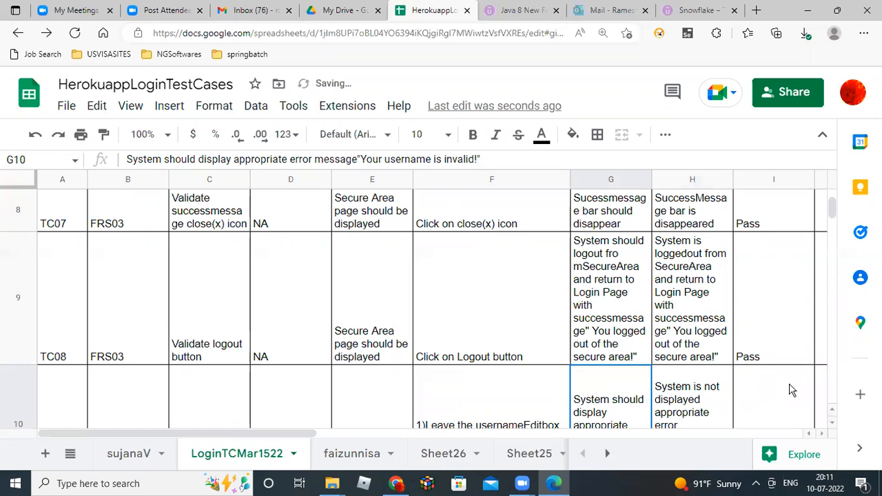
click(777, 395)
key(Left)
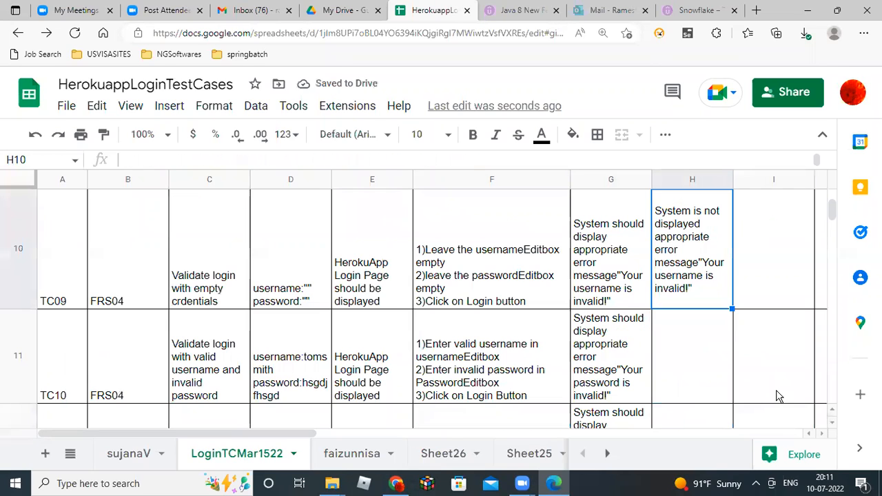
Enter Fail as TC09's status in cell I10.
key(Right)
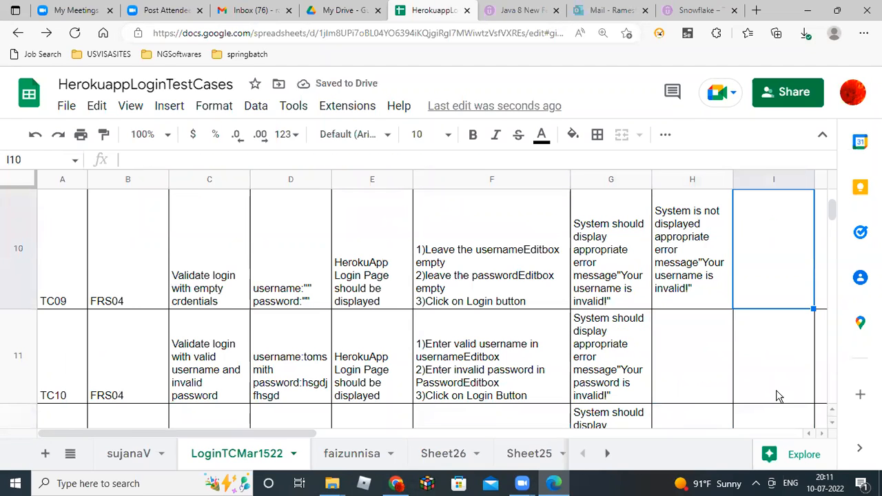
text(Fail)
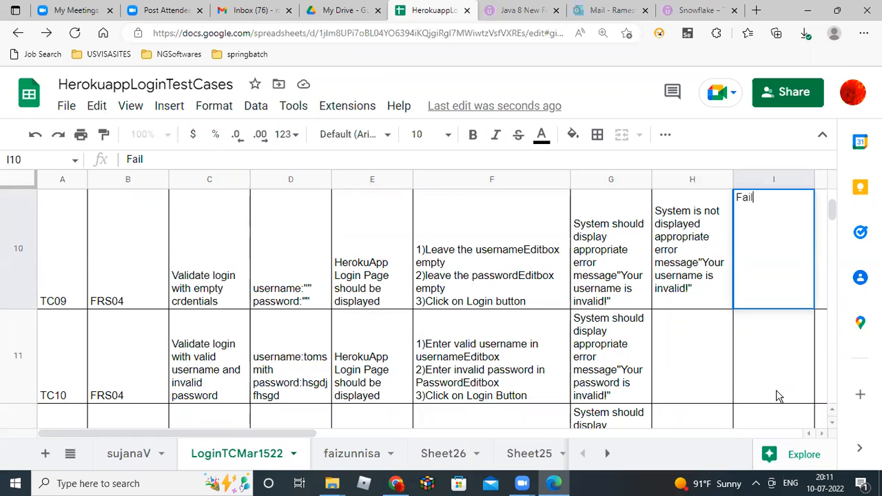
key(Tab)
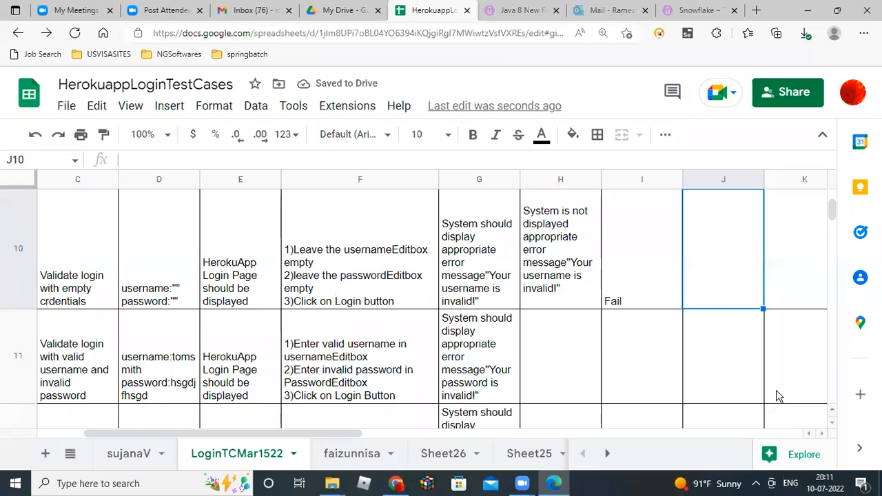
key(Left)
key(Left)
key(Left)
key(Left)
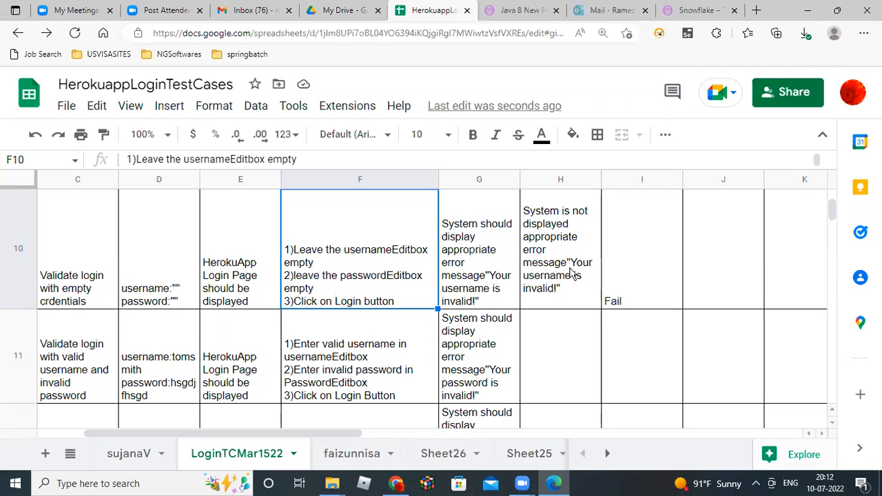
click(648, 287)
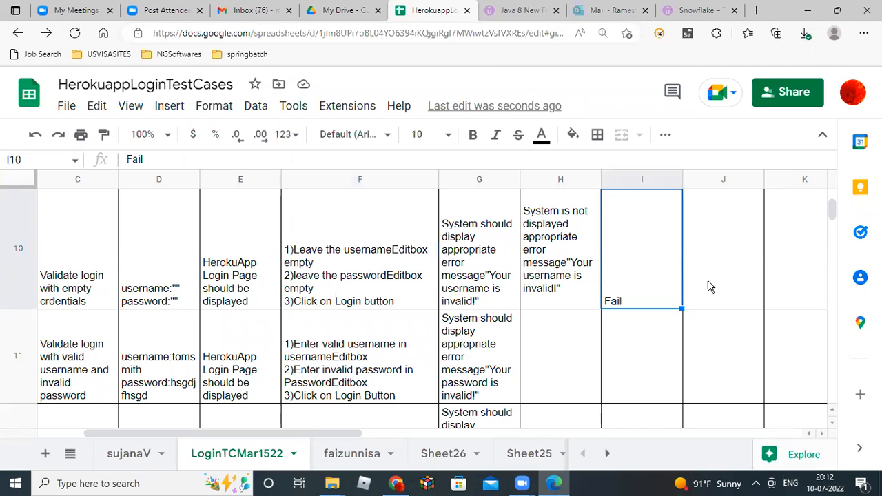
click(728, 282)
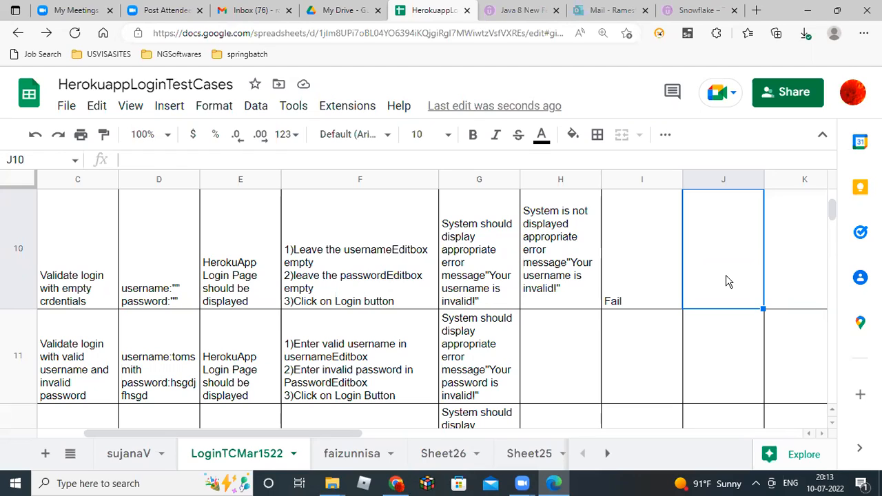
Review TC09's results and status, then read TC10's description and test data.
key(Left)
key(Left)
key(Left)
key(Right)
key(Right)
key(Left)
key(Right)
key(Left)
key(Left)
key(Left)
key(Left)
key(Left)
key(Left)
key(Left)
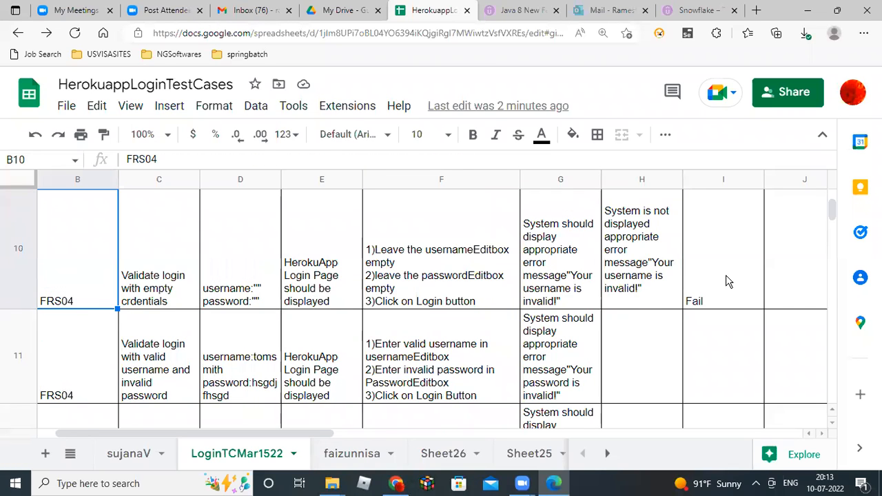
key(Left)
key(Down)
key(Right)
key(Right)
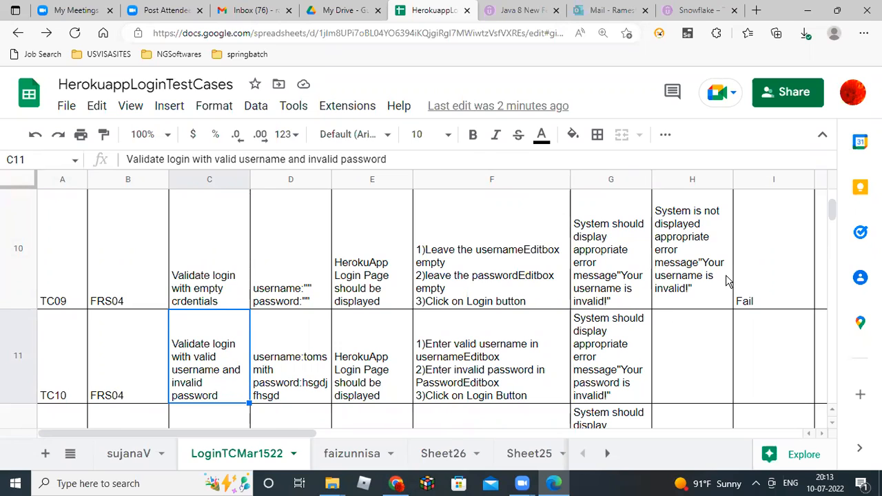
key(Right)
key(Right)
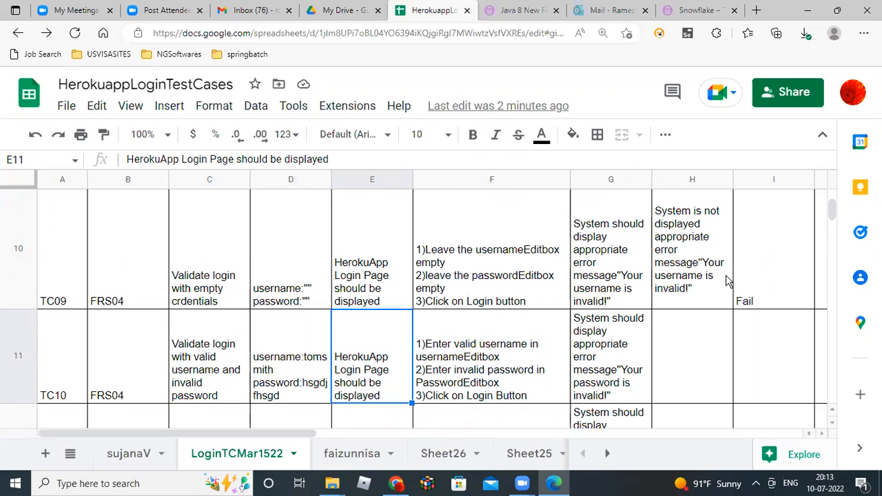
Log in with the saved valid username and a wrong password, then return to Sheets.
key(alt+Tab)
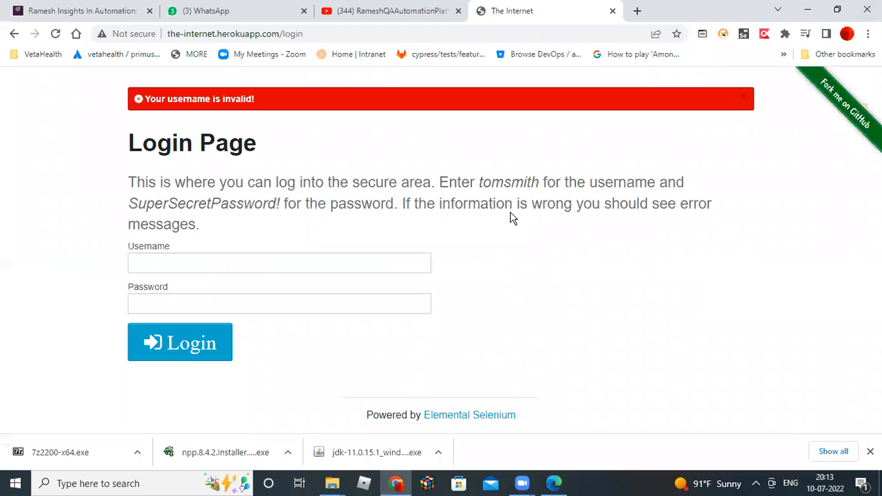
click(160, 263)
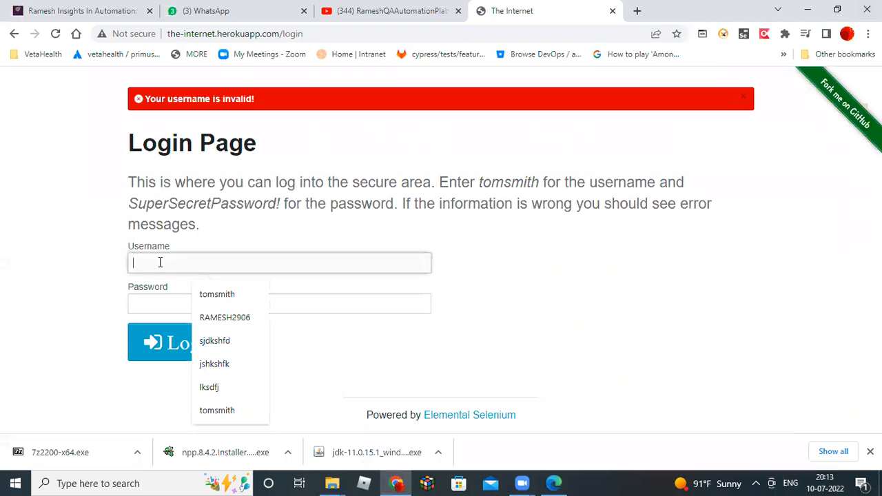
click(201, 294)
click(160, 304)
text(••••••••••)
click(198, 351)
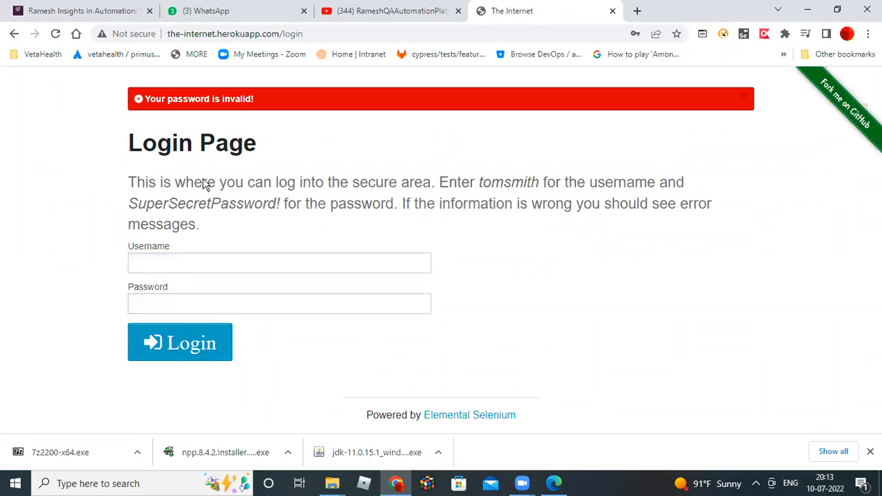
key(alt+Tab)
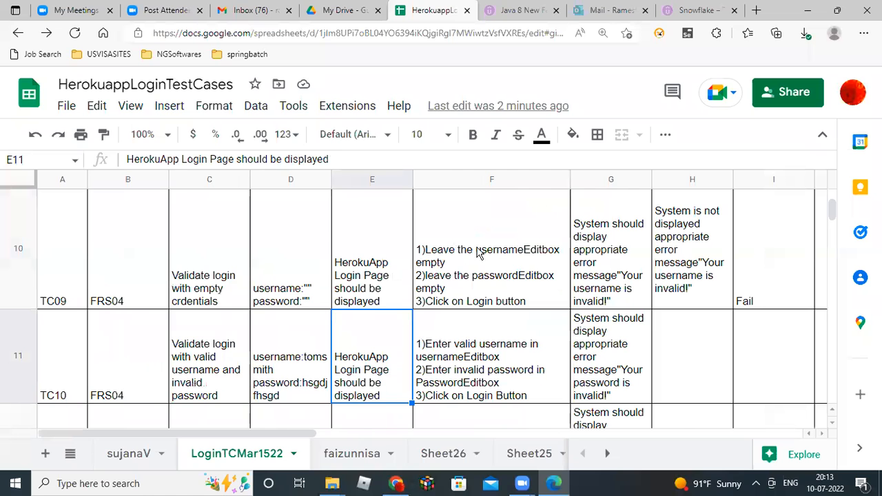
Copy TC10's expected result from G11 into actual result cell H11.
double_click(634, 347)
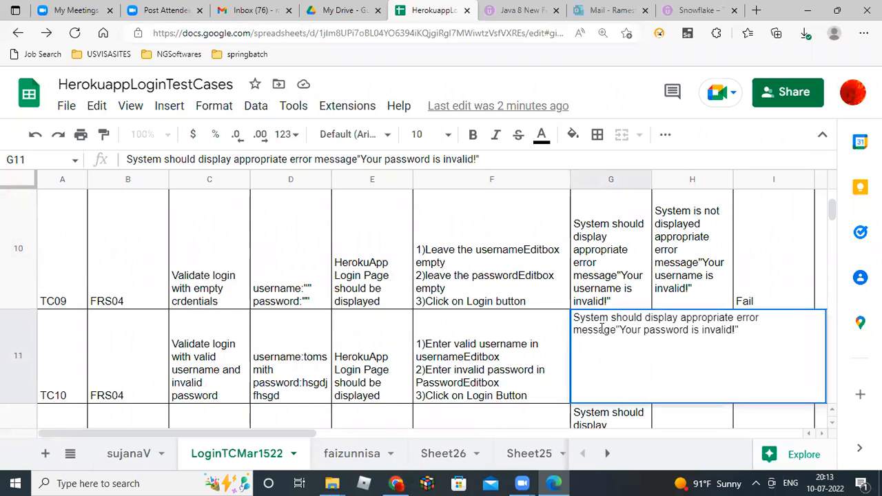
drag(577, 319, 746, 330)
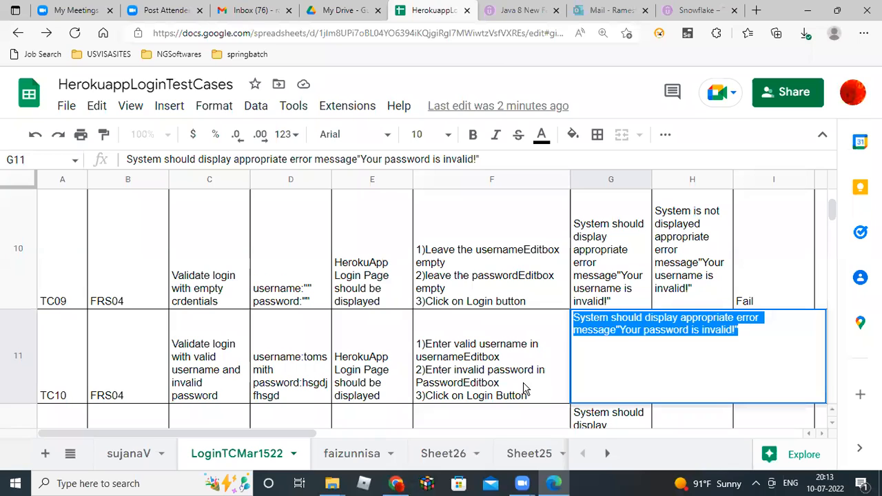
click(528, 387)
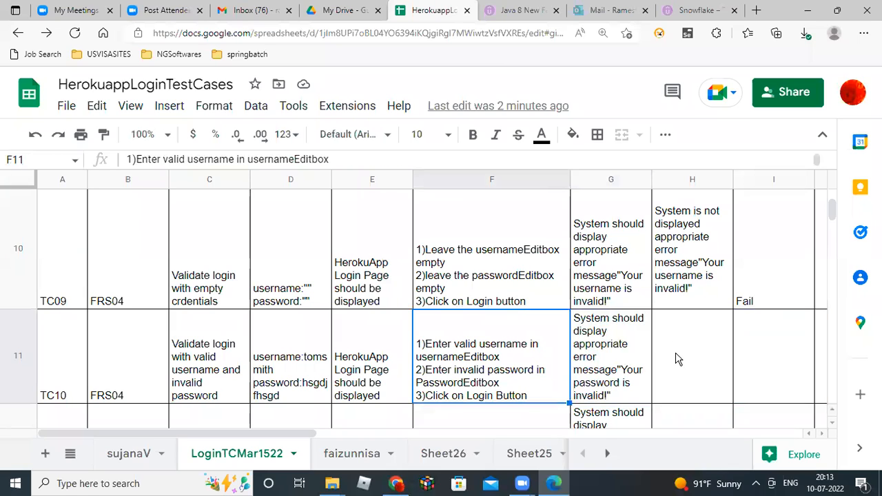
click(676, 359)
double_click(676, 358)
key(ctrl+v)
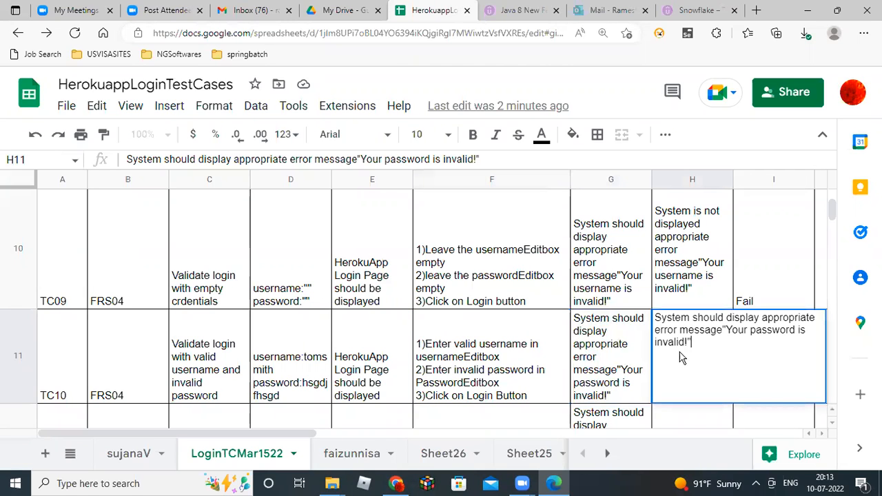
Change 'should display' to 'is displayed' in H11's 'Your password is invalid!' text.
click(695, 318)
text(i)
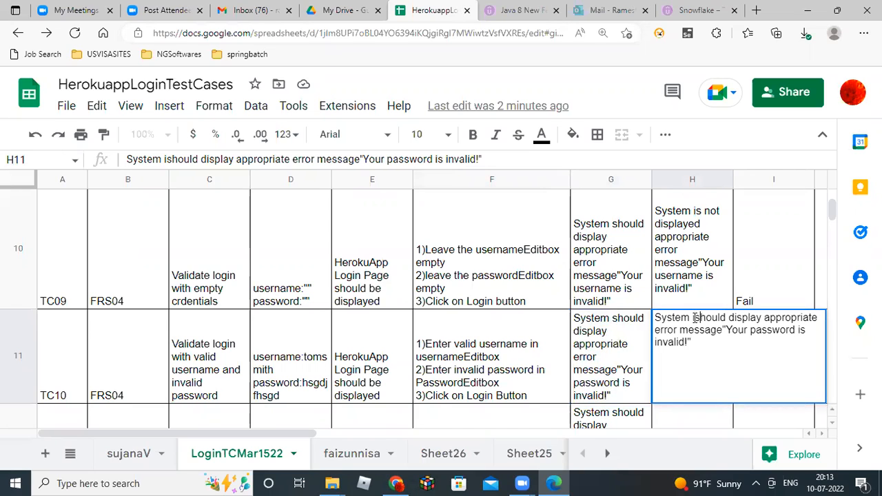
key(shift+Right)
key(shift+Right)
key(shift+Right)
key(shift+Right)
key(shift+Right)
key(BackSpace)
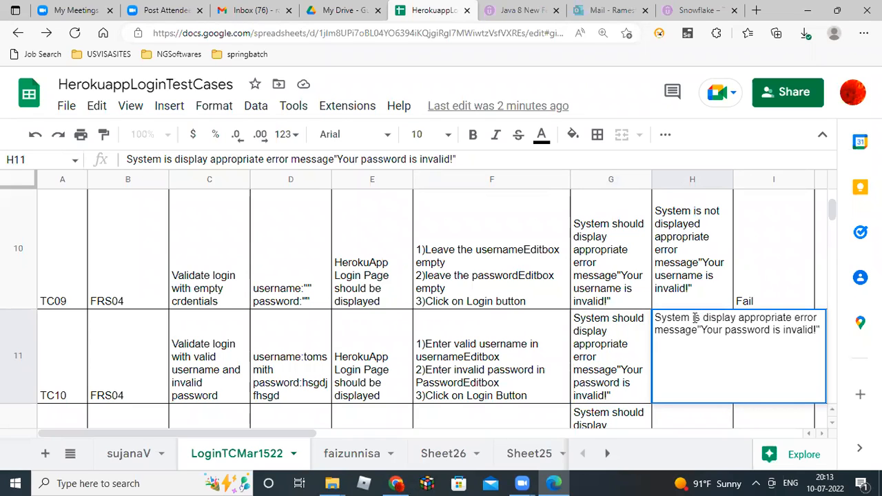
key(Right)
key(Right)
key(Right)
key(Right)
key(Right)
key(Right)
key(Right)
key(Right)
text(ed)
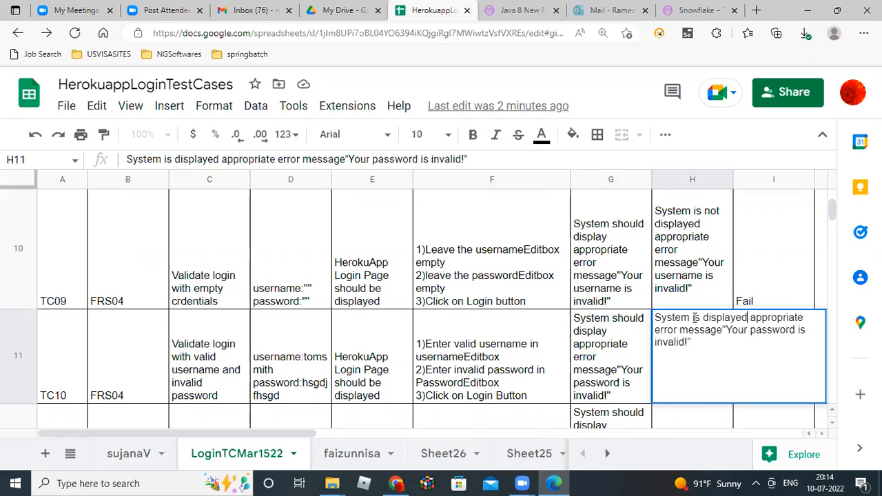
key(Return)
Set TC10's status in I11 to Pass.
key(Up)
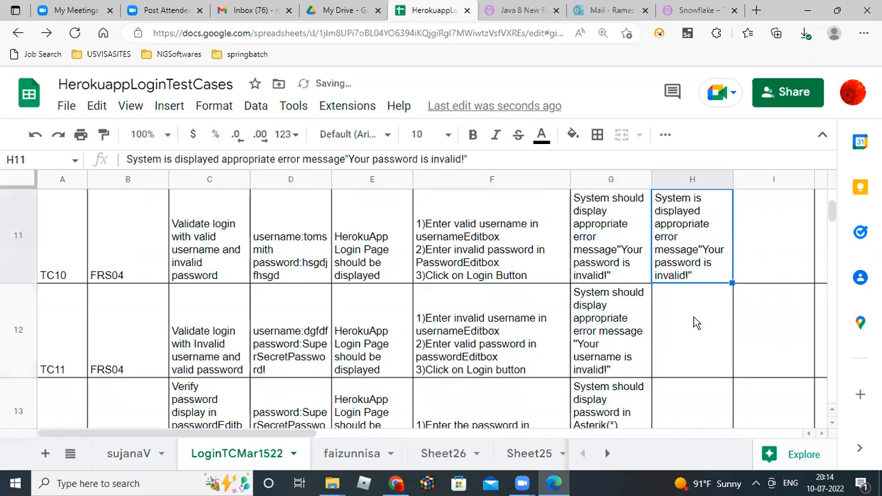
key(Right)
text(Pass)
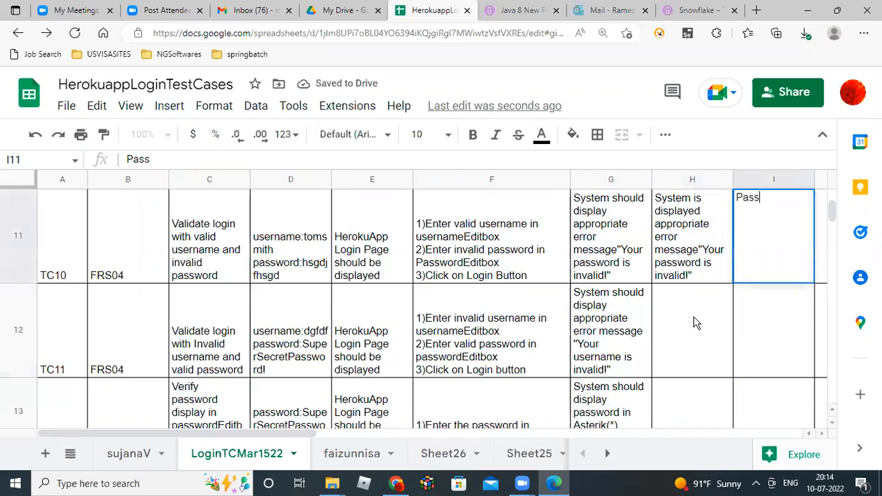
key(Return)
key(alt+Tab)
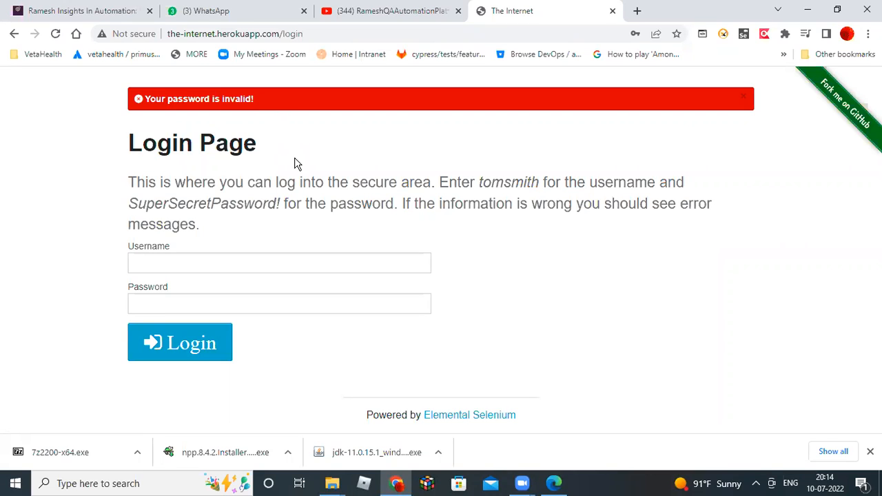
Go to the TC11 row and read its description.
key(alt+Tab)
click(679, 334)
key(Left)
key(Home)
key(Right)
key(Right)
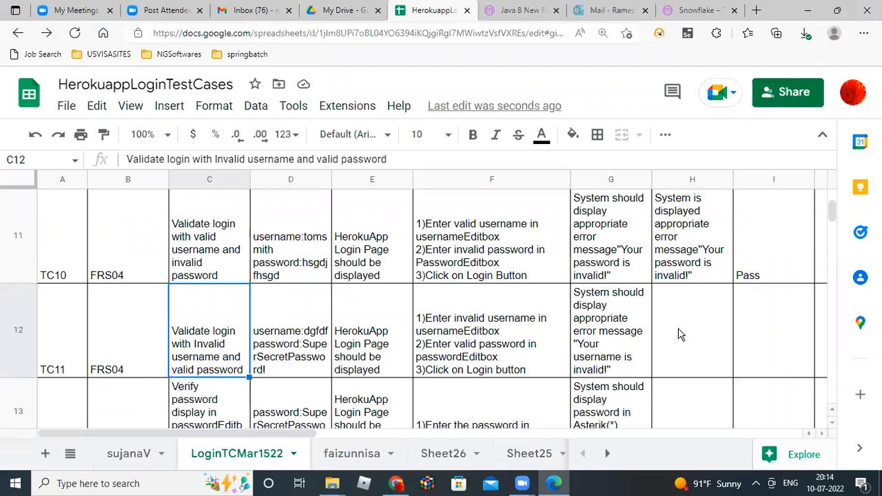
Log in with username 'jhsjkdfhks' and the page's hinted valid password, then return to Sheets.
key(alt+Tab)
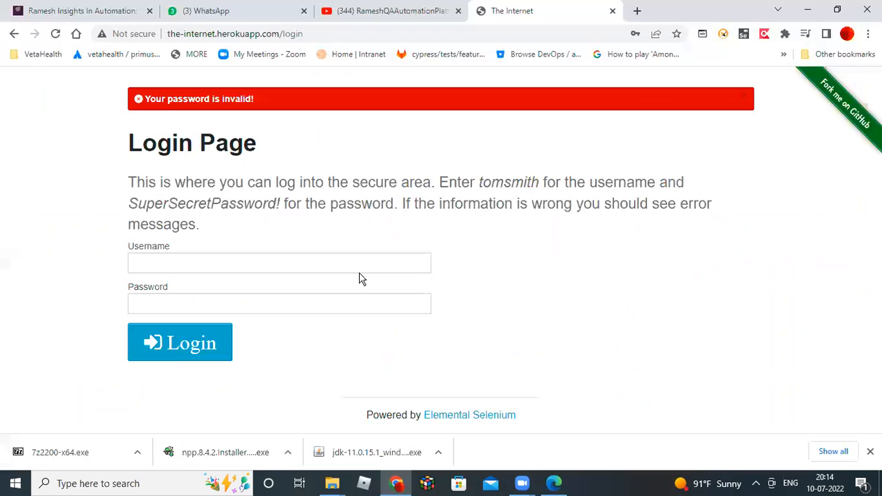
click(248, 265)
text(jhsjkdfhks)
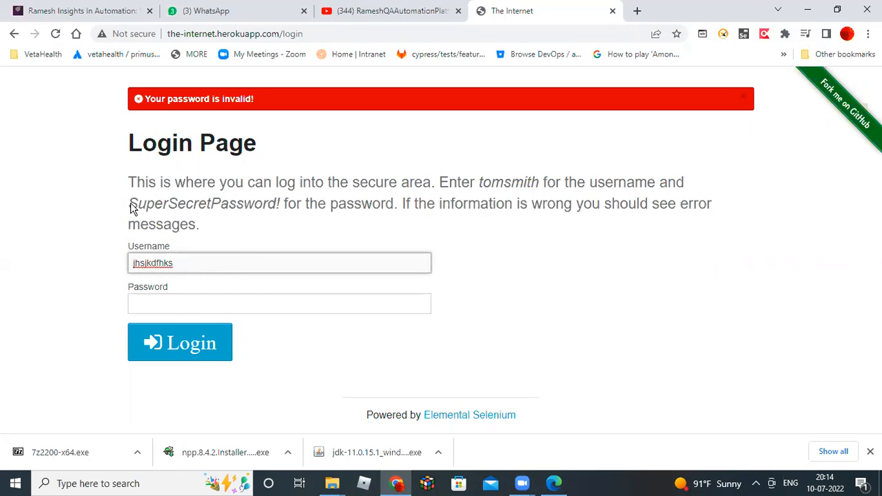
drag(129, 204, 262, 209)
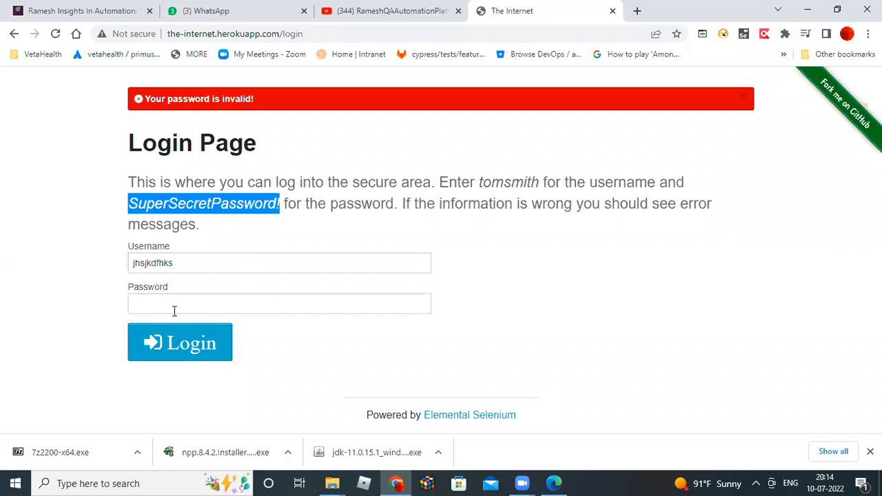
click(148, 307)
key(ctrl+v)
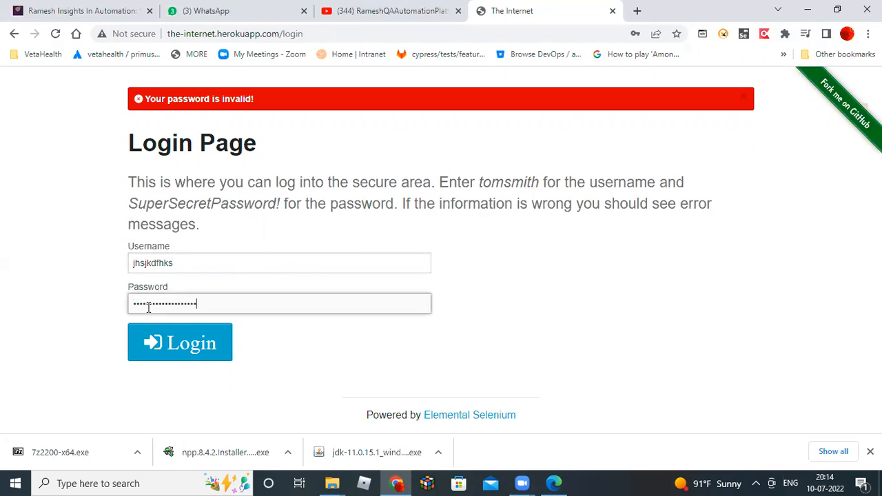
click(179, 350)
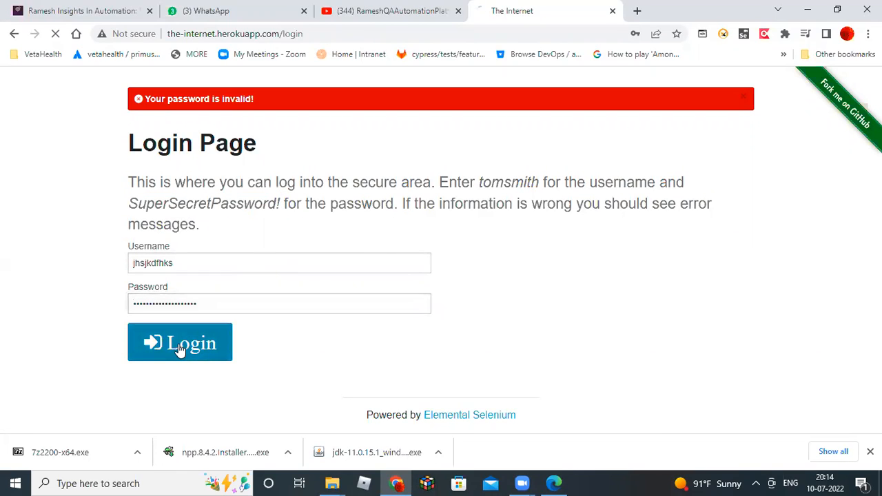
key(alt+Tab)
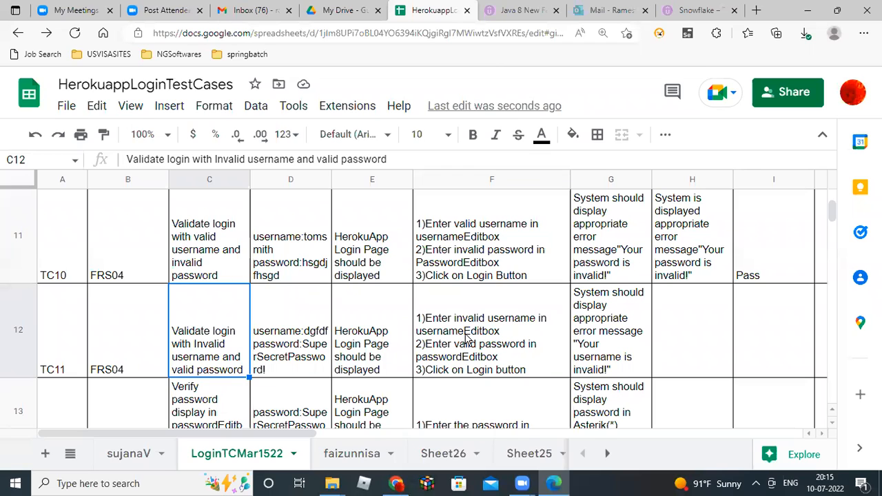
Check the login error, then copy TC11's expected result into actual result cell H12.
key(Right)
key(Right)
key(Right)
key(Right)
key(Right)
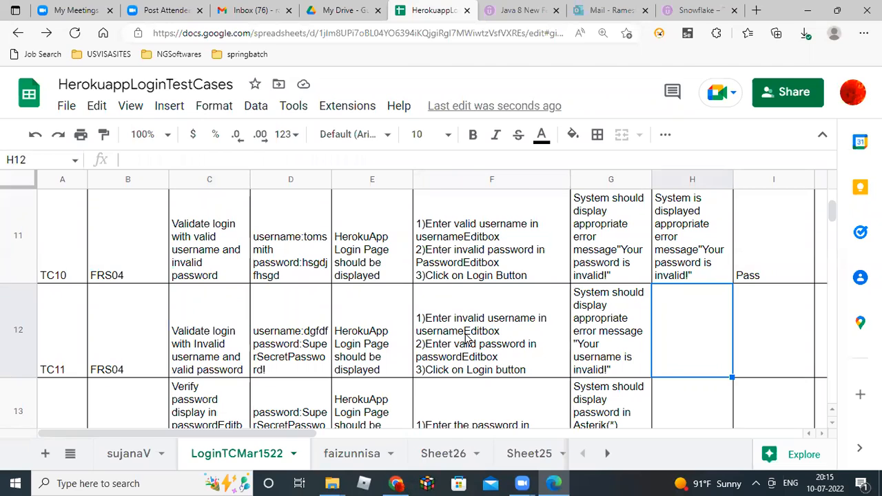
key(alt+Tab)
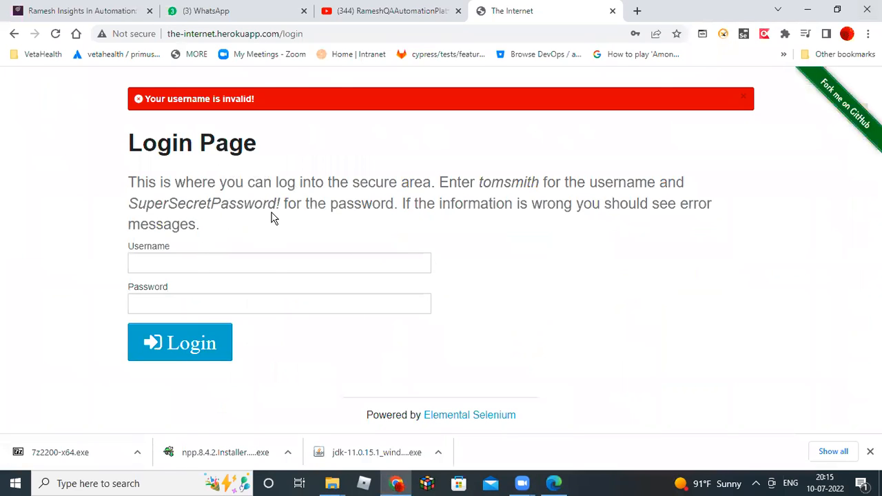
key(alt+Tab)
click(602, 334)
double_click(602, 334)
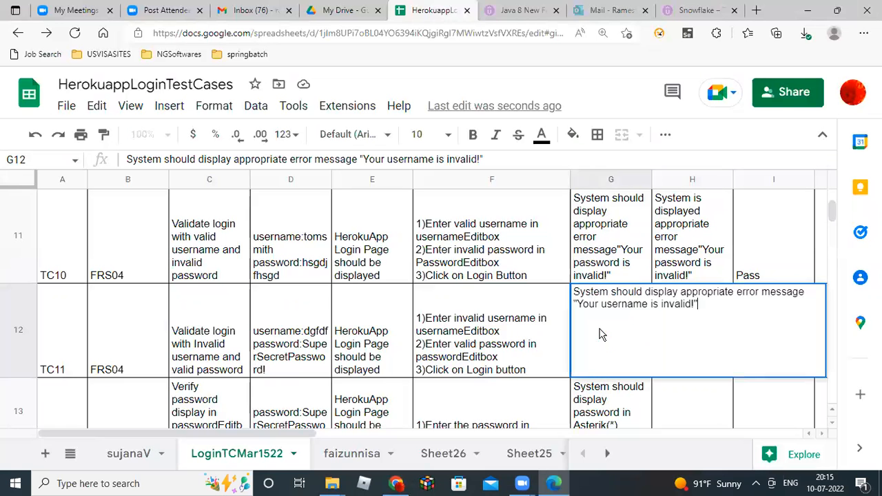
drag(698, 304, 547, 290)
key(ctrl+c)
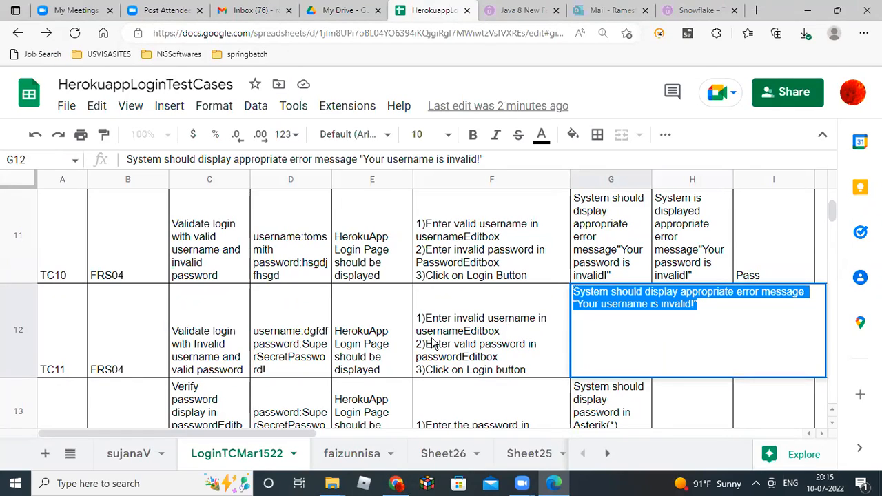
click(482, 357)
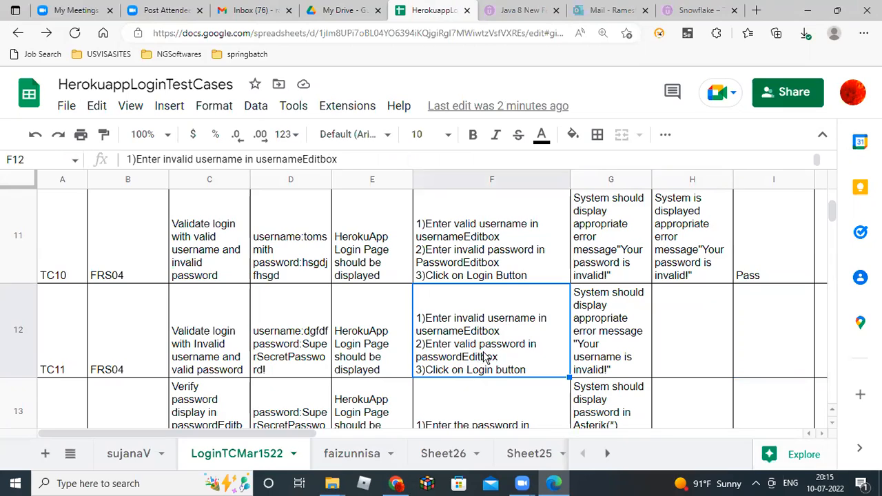
double_click(672, 356)
key(ctrl+v)
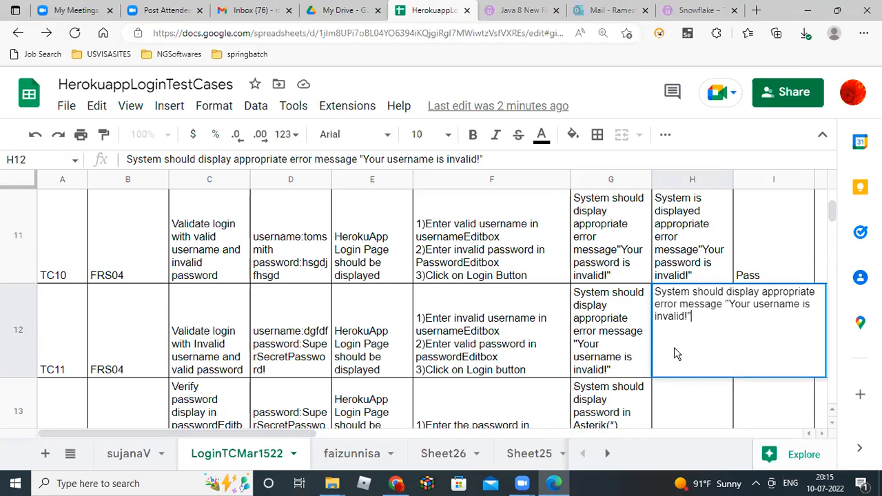
Reword H12 to 'System is displayed appropriate error message 'Your username is invalid!''.
click(693, 293)
text(i)
key(shift+Right)
key(shift+Right)
key(shift+Right)
key(shift+Right)
key(shift+Right)
key(BackSpace)
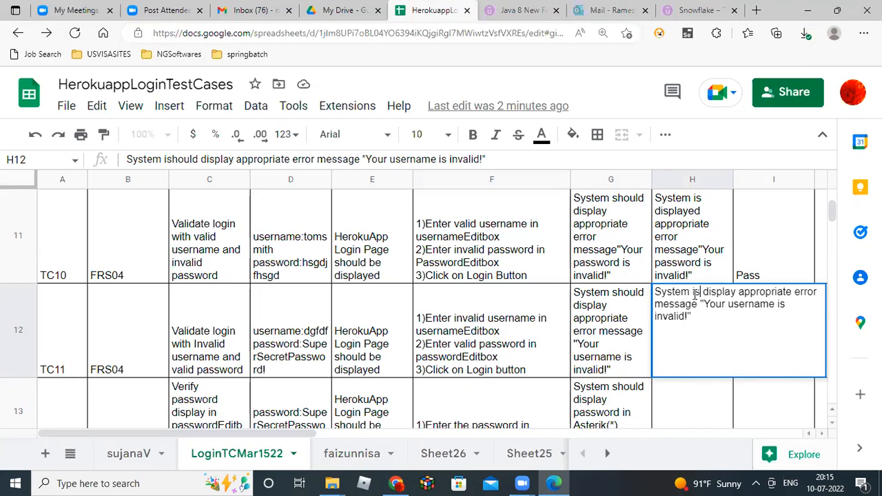
key(Right)
key(Right)
key(Right)
key(Right)
key(Right)
key(Right)
key(Right)
key(Right)
text(ed)
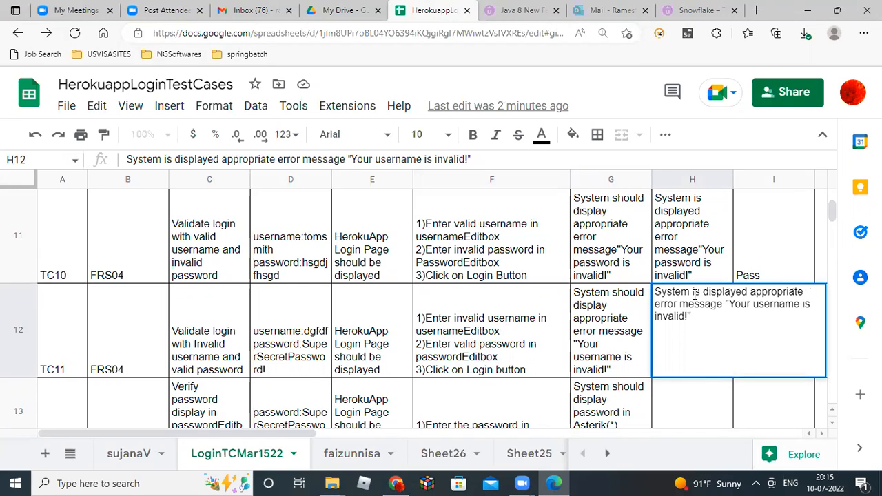
key(Return)
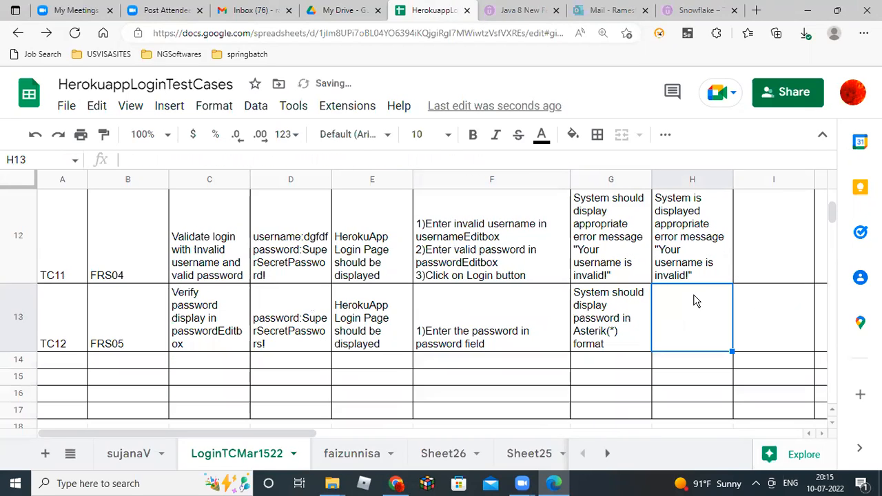
Set TC11's status in I12 to Pass.
key(Up)
key(Right)
text(Pass)
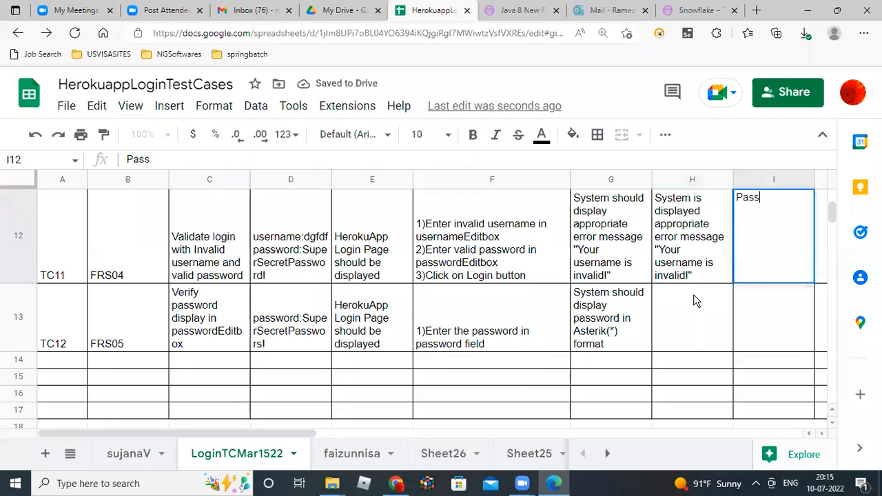
key(Return)
click(696, 300)
Review TC12's test data, then enter a password in the HerokuApp login page's Password field.
key(Left)
key(Left)
key(Left)
key(Left)
key(Left)
key(Left)
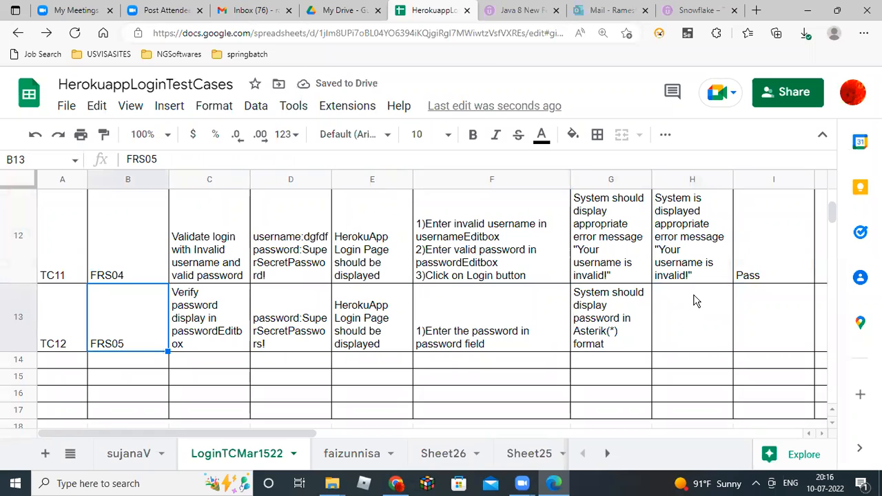
key(Right)
key(Right)
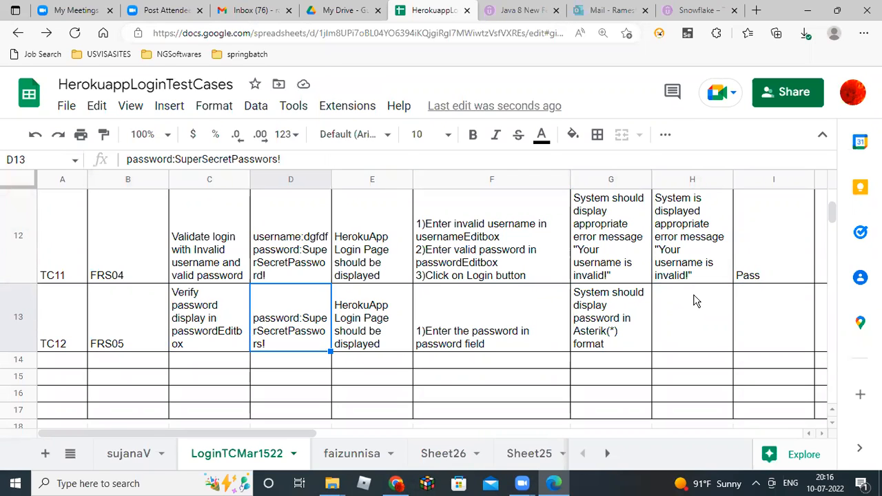
key(alt+Tab)
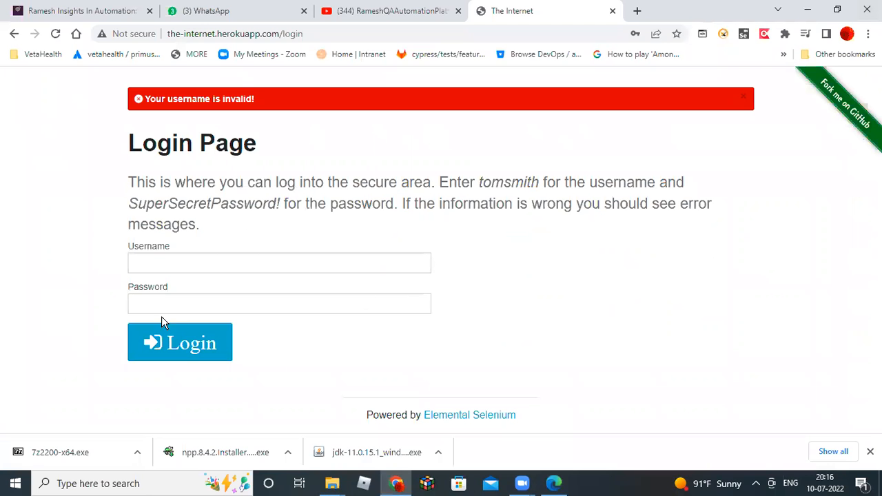
click(150, 303)
text(•••••••••••)
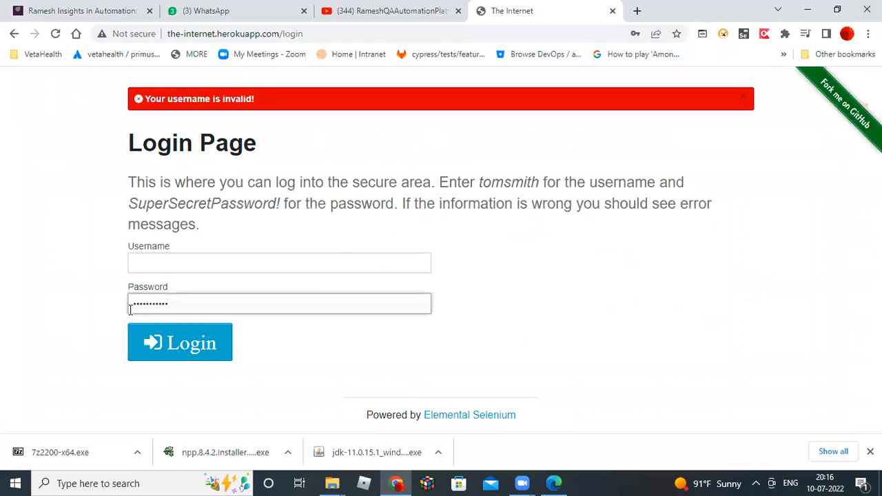
Compare the masked password on the login page with TC12's test step, then select cell H13.
key(alt+Tab)
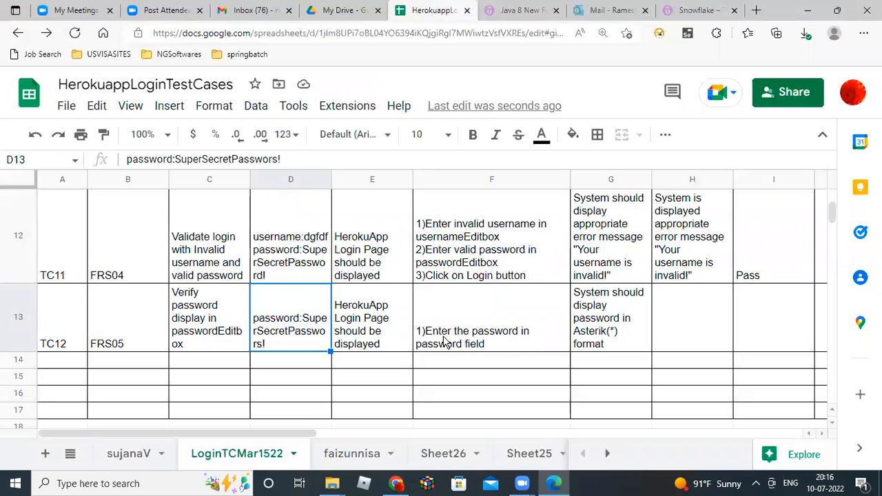
click(501, 341)
key(alt+Tab)
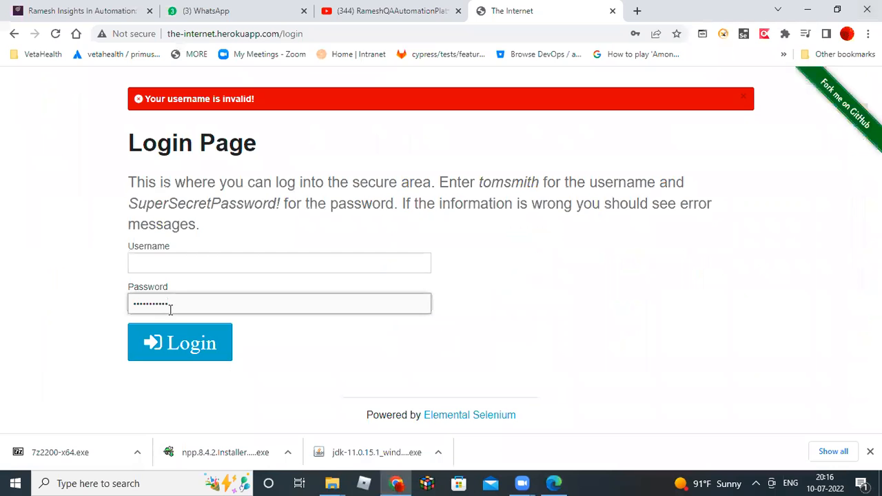
key(alt+Tab)
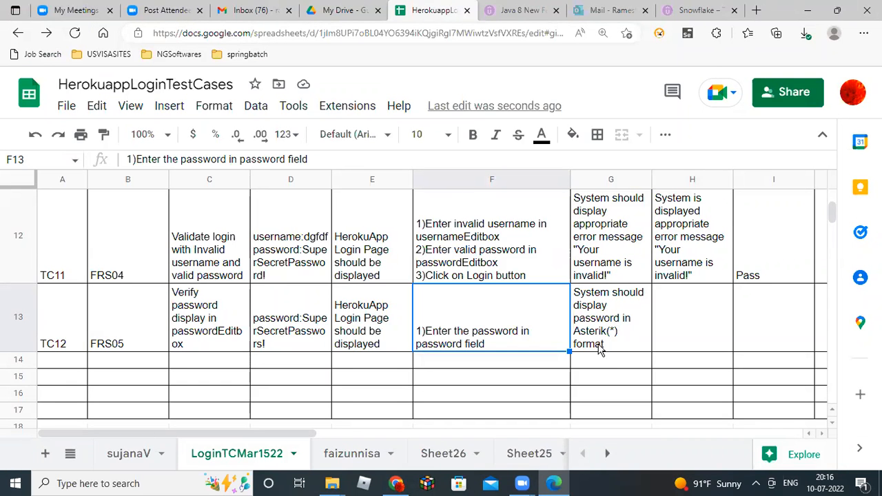
key(alt+Tab)
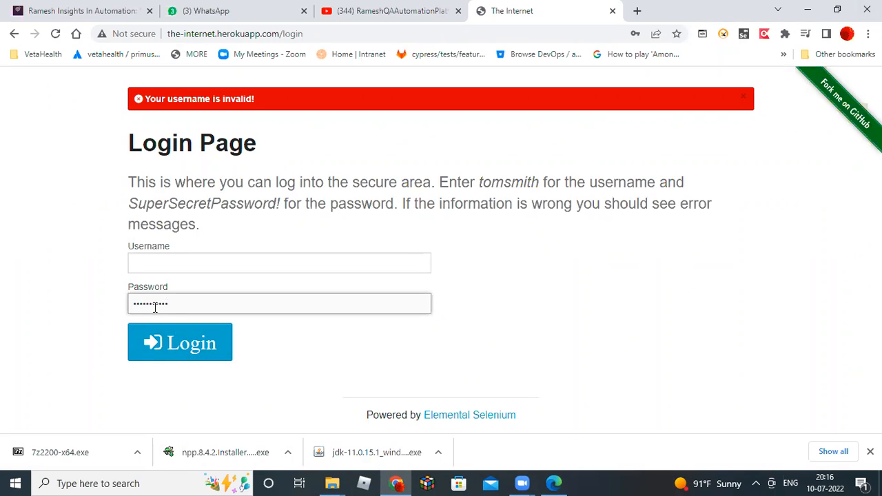
key(alt+Tab)
click(675, 330)
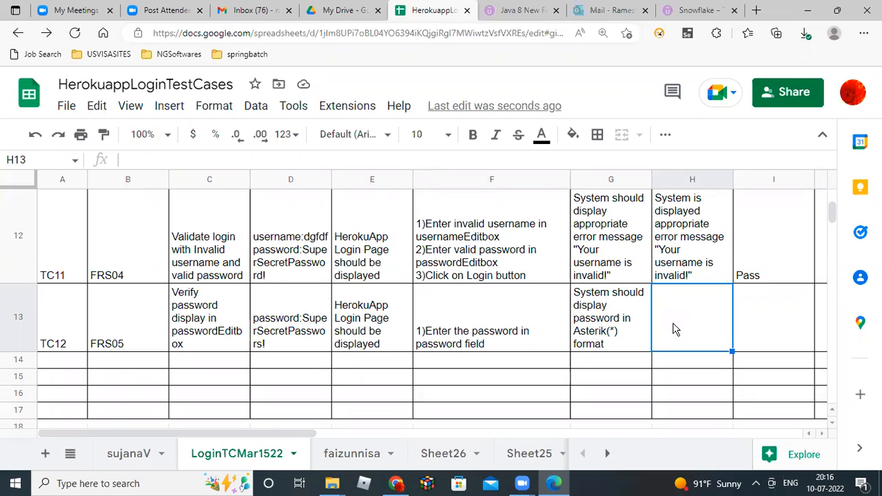
Copy G13's expected result into H13, rewording it to 'System is displayed password in Asterik(*) format'.
double_click(623, 328)
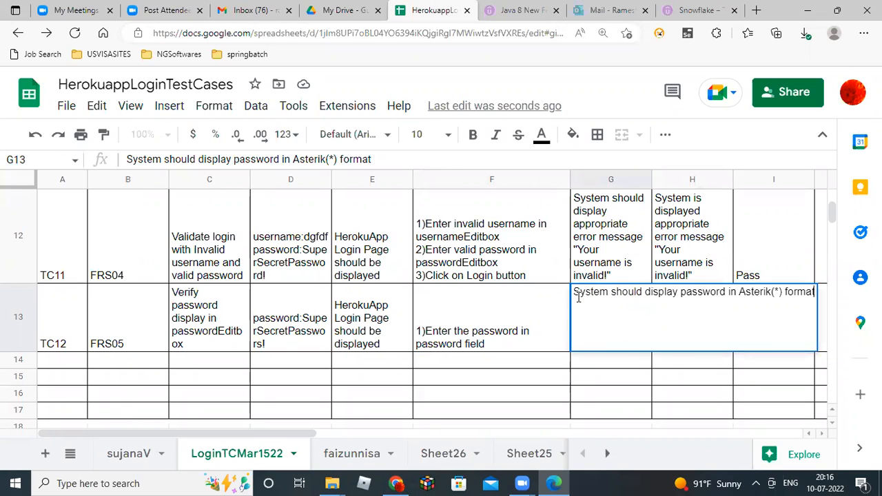
drag(576, 291, 830, 304)
key(ctrl+c)
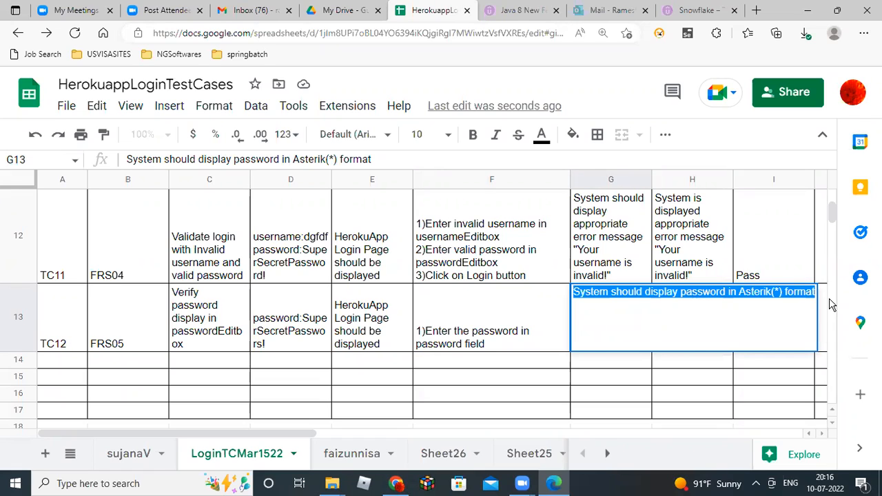
key(shift+Tab)
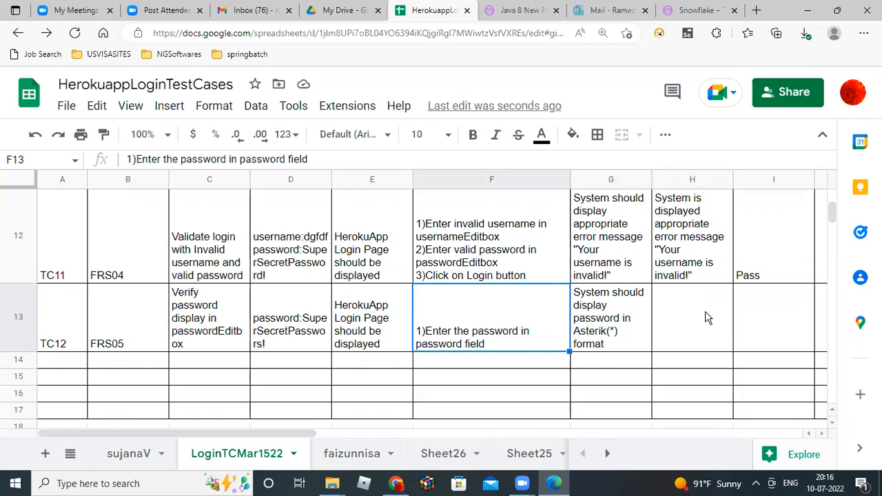
double_click(708, 317)
key(ctrl+v)
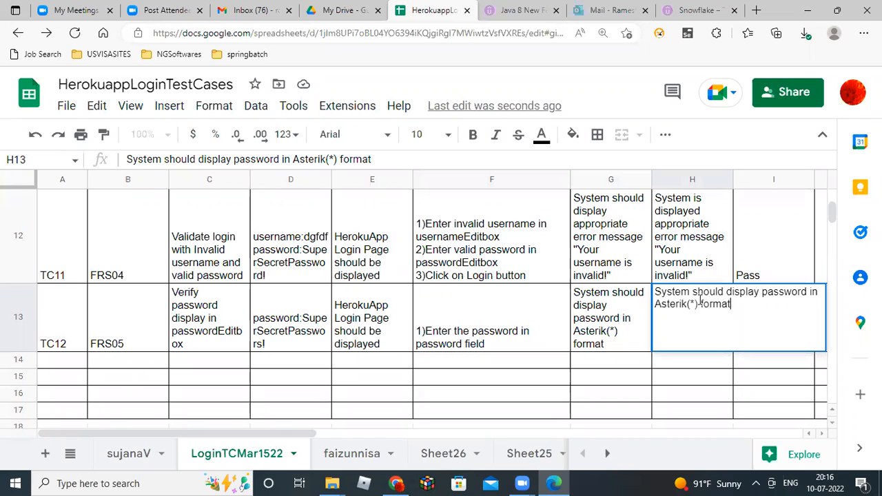
click(694, 292)
text(i)
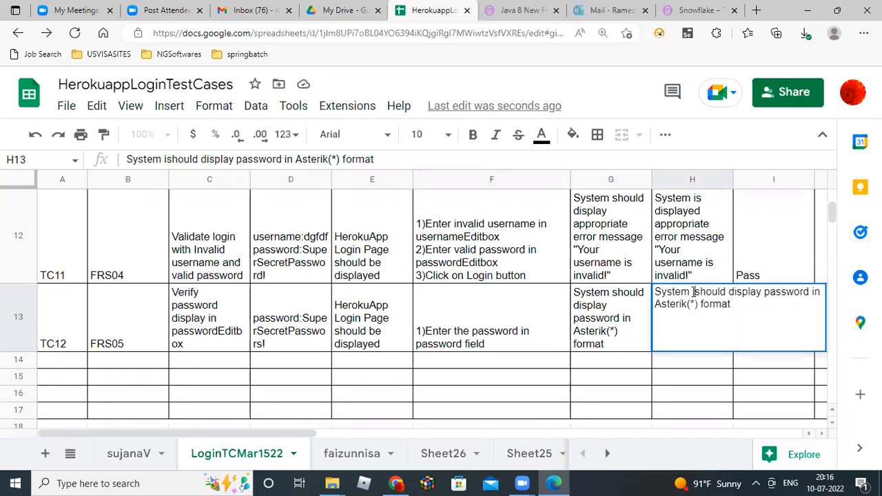
key(shift+Right)
key(shift+Right)
key(shift+Right)
key(shift+Right)
key(shift+Right)
text(s)
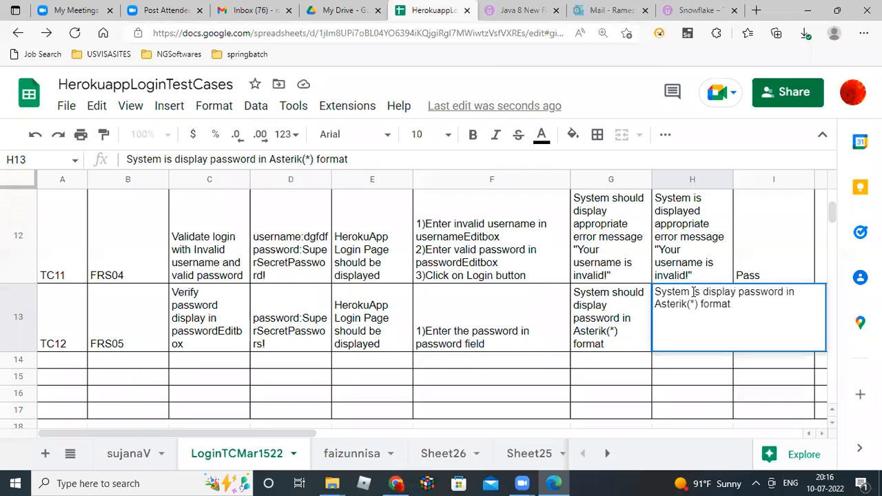
key(Right)
key(Right)
key(Right)
key(Right)
key(Right)
key(Right)
key(Right)
text(ed)
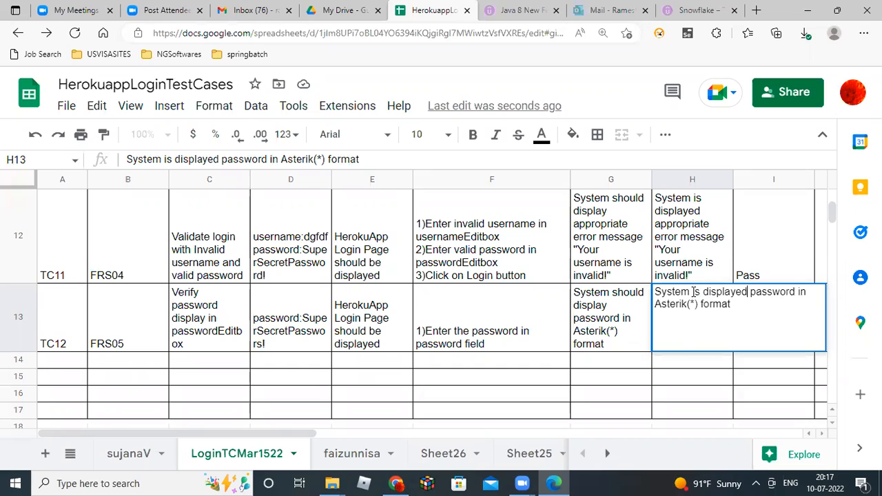
key(Return)
Mark TC12's status in I13 as Pass.
key(Up)
key(Right)
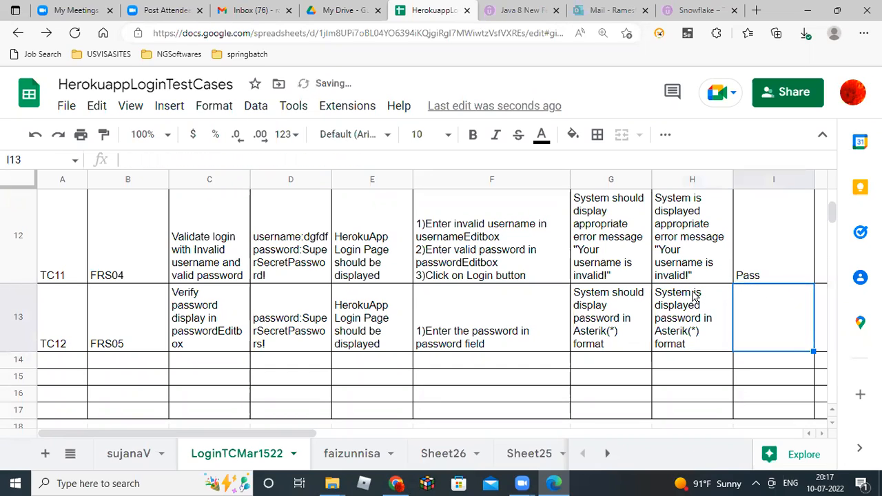
text(Pass)
key(Return)
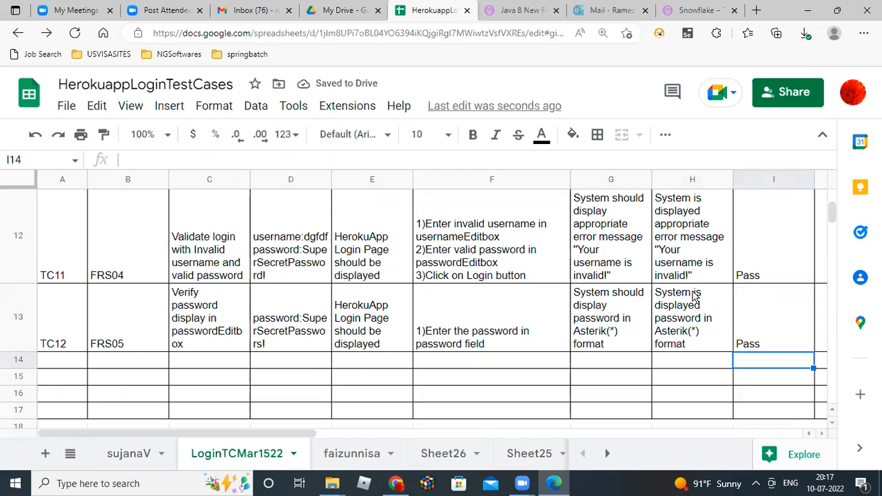
click(636, 321)
Move up column G to the header row and select TC01's actual result in H2.
key(Up)
key(Up)
key(Up)
key(Up)
key(Up)
key(Up)
key(Up)
key(Up)
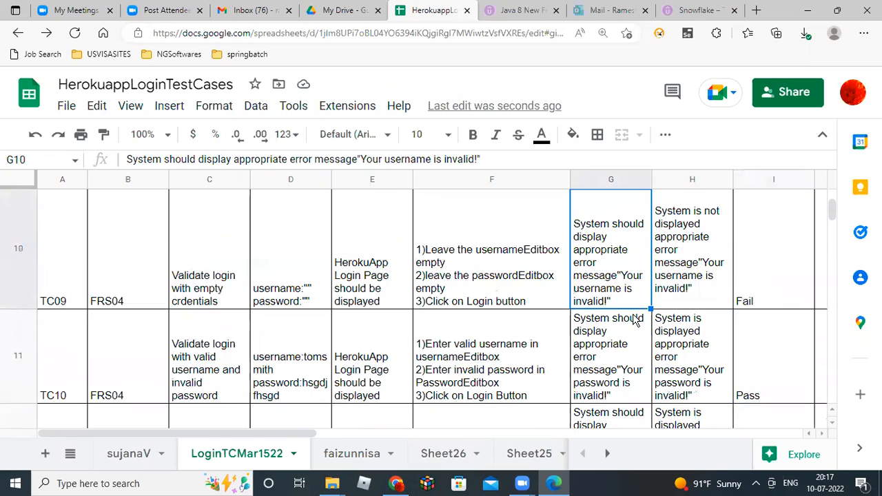
key(Up)
key(Up)
key(Up)
key(Up)
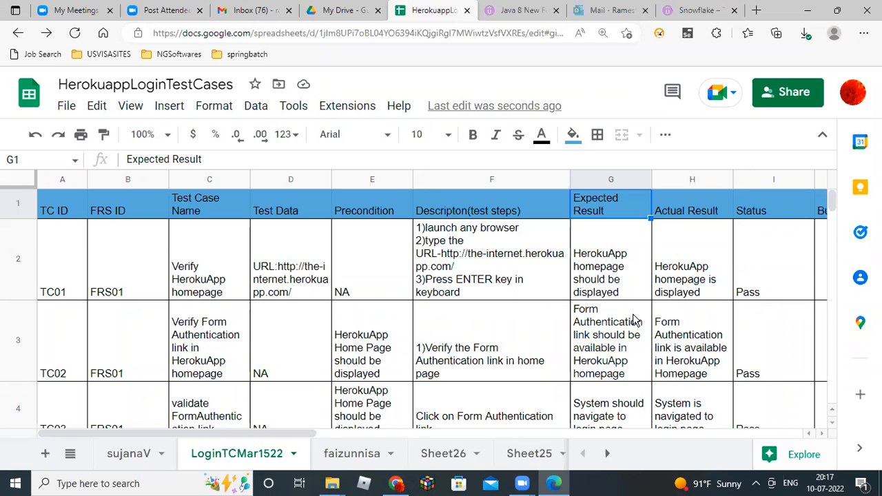
click(681, 274)
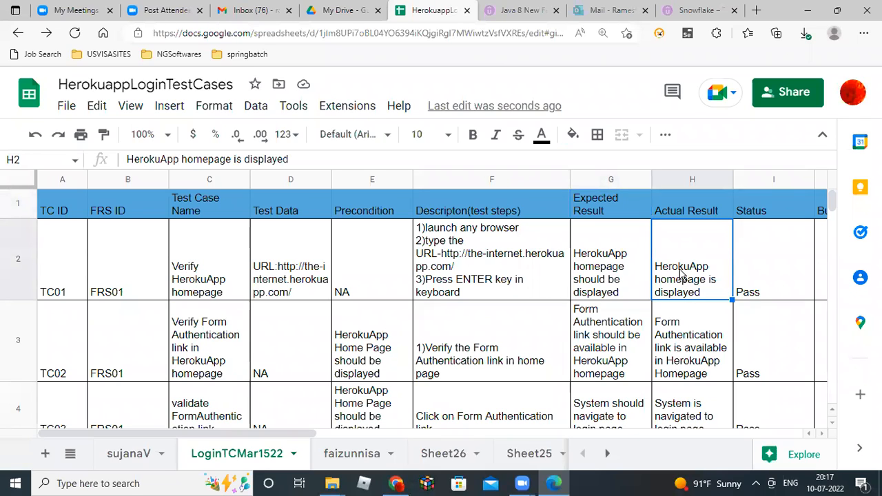